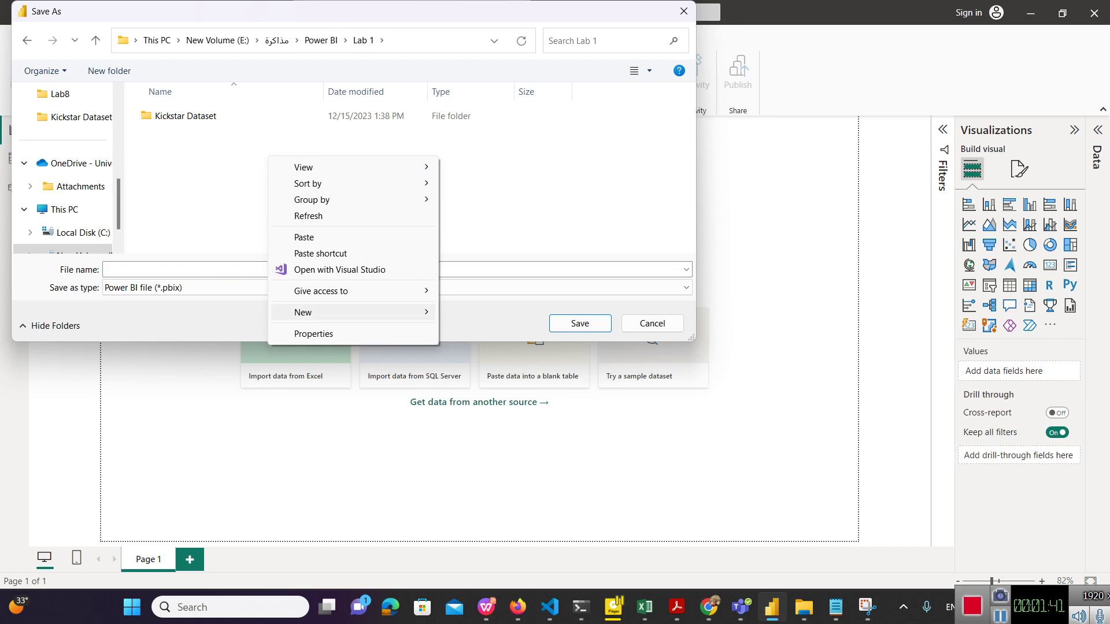
# Step: Create a new folder named Youtube_Videos inside Lab 1
pyautogui.moveTo(347, 312)
pyautogui.click(497, 314)
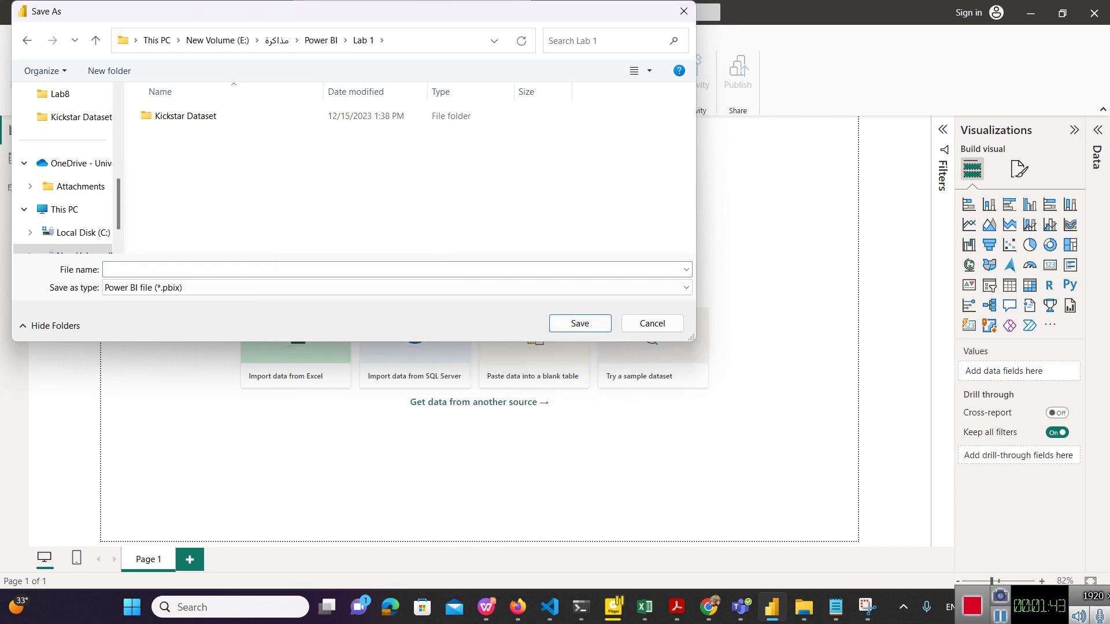
pyautogui.write('V')
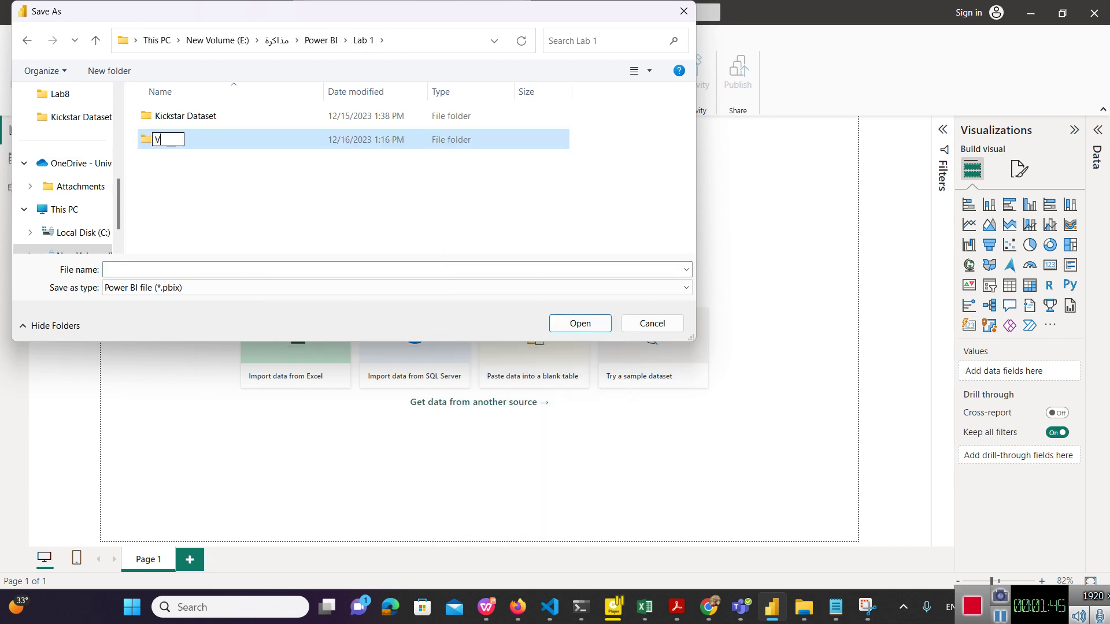
pyautogui.write('ideos')
pyautogui.press('Left')
pyautogui.press('Left')
pyautogui.write('Youtube_')
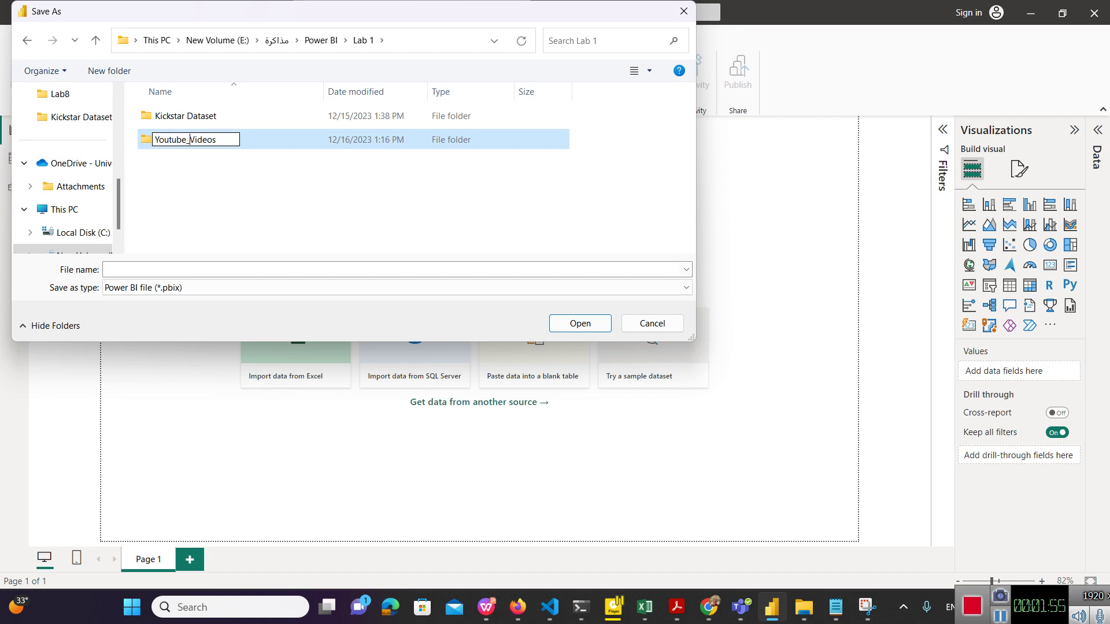
pyautogui.press('Return')
pyautogui.press('Return')
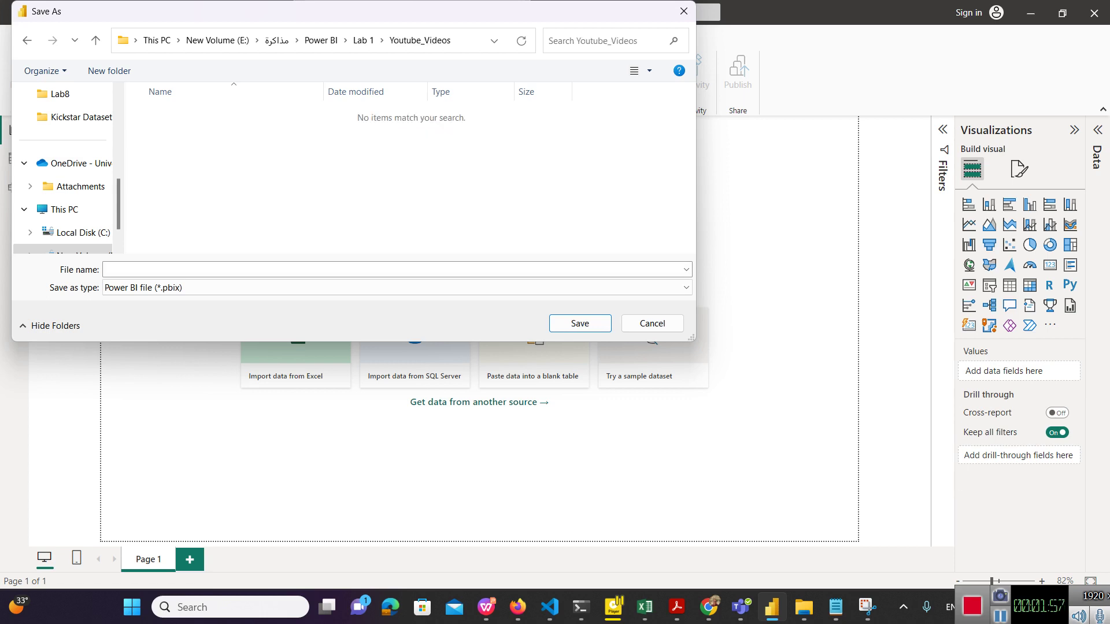
# Step: Save the empty report as kiststarter_project in the Youtube_Videos folder
pyautogui.click(231, 269)
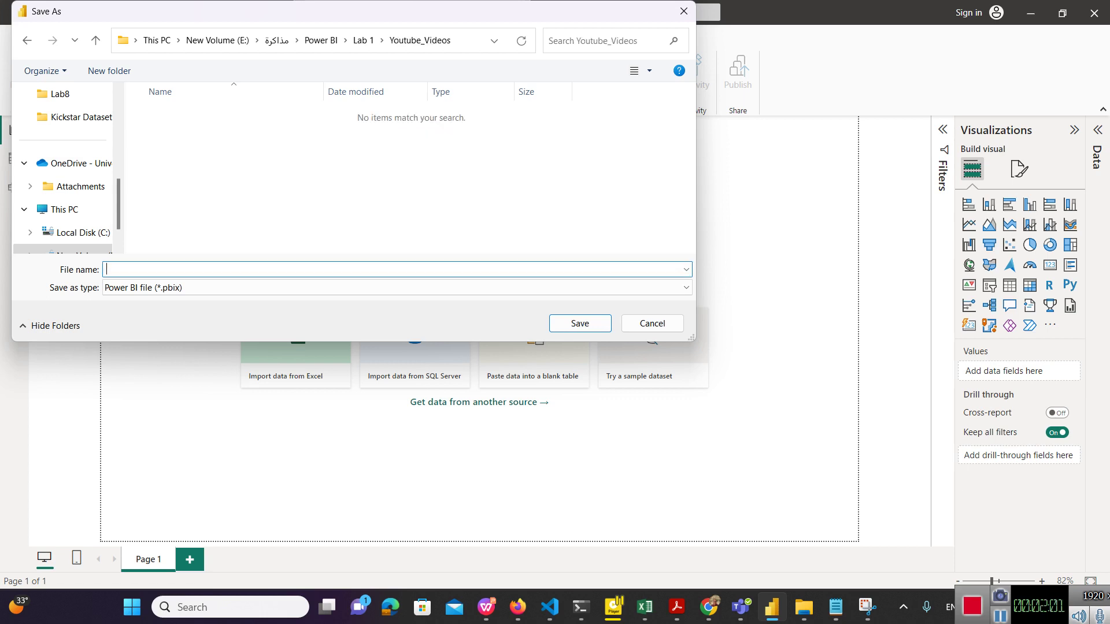
pyautogui.write('kiststarter_project')
pyautogui.press('Return')
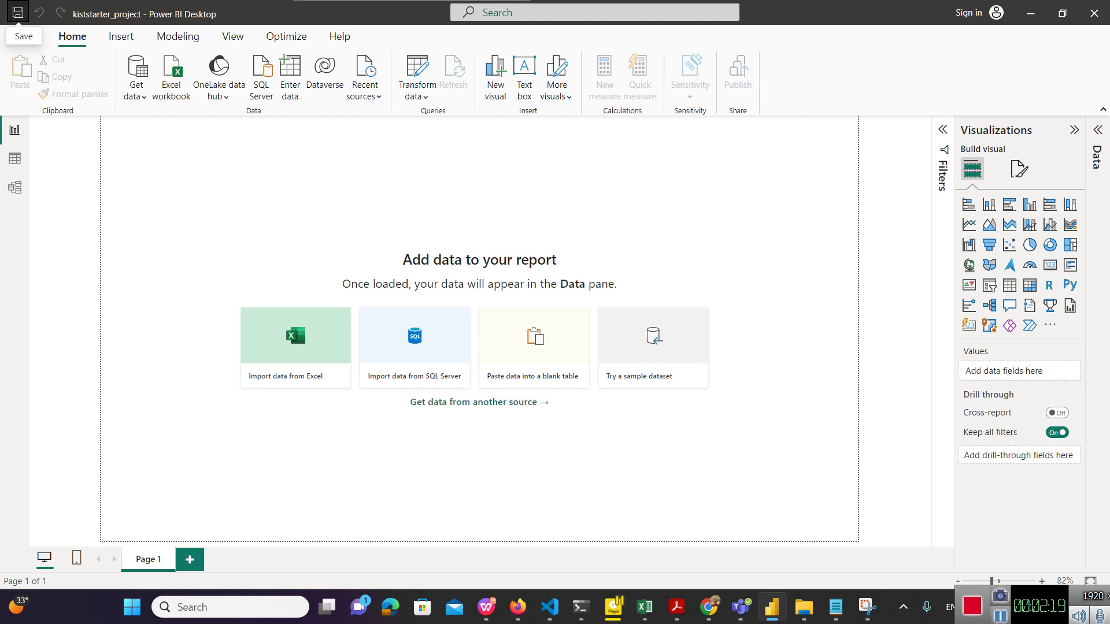
# Step: Review the Notepad notes, highlighting the 2016 and 2018 CSV years and the Kaggle dataset link
pyautogui.click(836, 607)
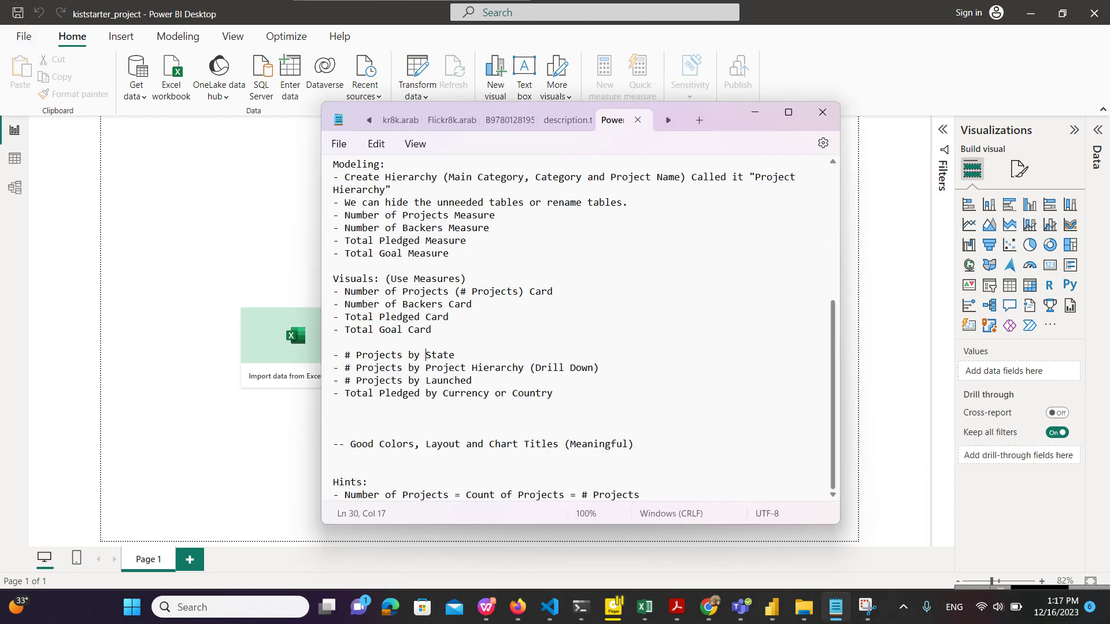
pyautogui.scroll(7, 577, 326)
pyautogui.moveTo(630, 212); pyautogui.dragTo(334, 212)
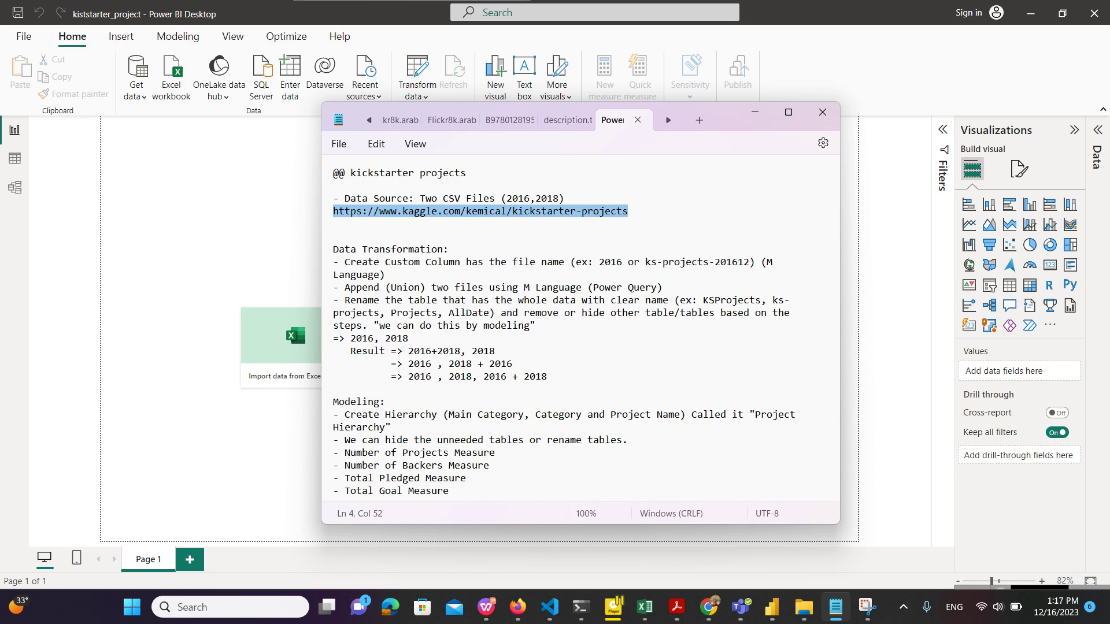
pyautogui.doubleClick(518, 198)
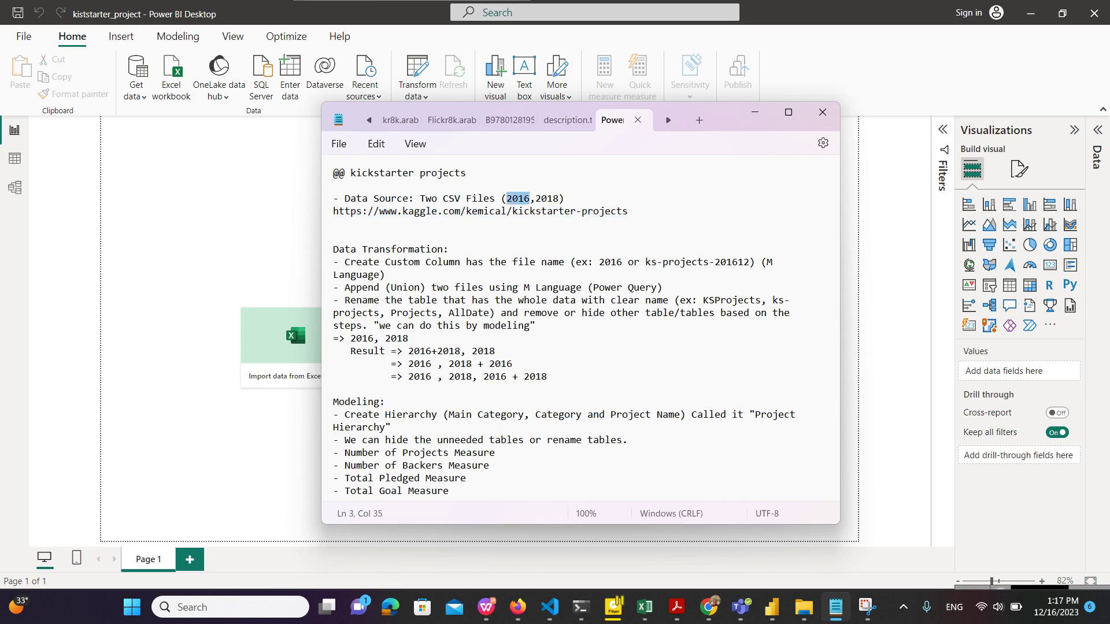
pyautogui.doubleClick(545, 199)
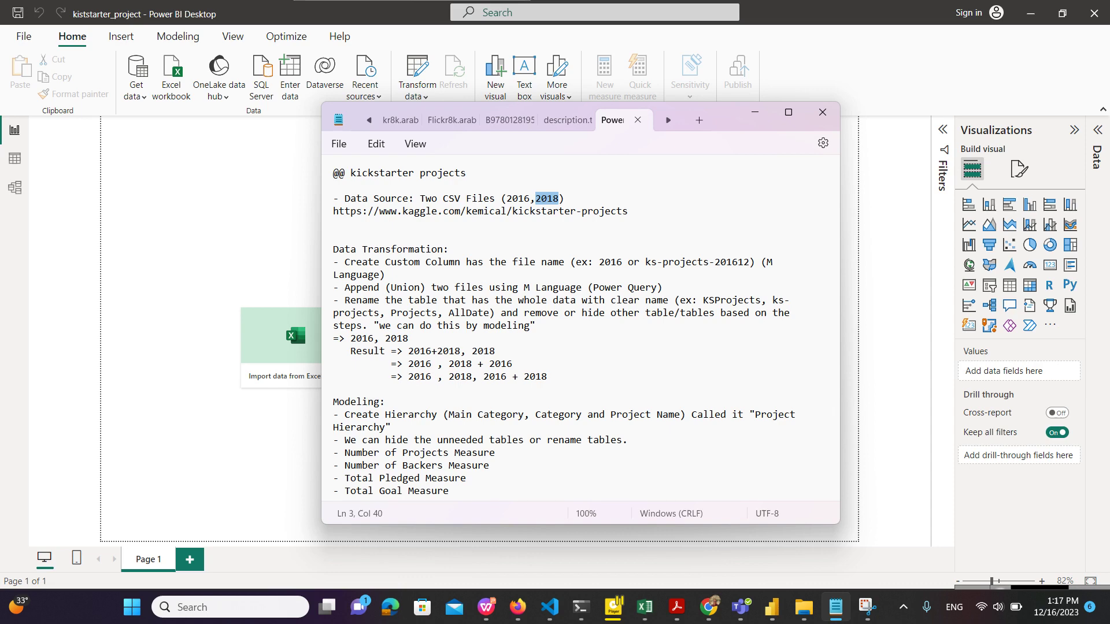
pyautogui.tripleClick(485, 211)
pyautogui.hotkey('ctrl', 'c')
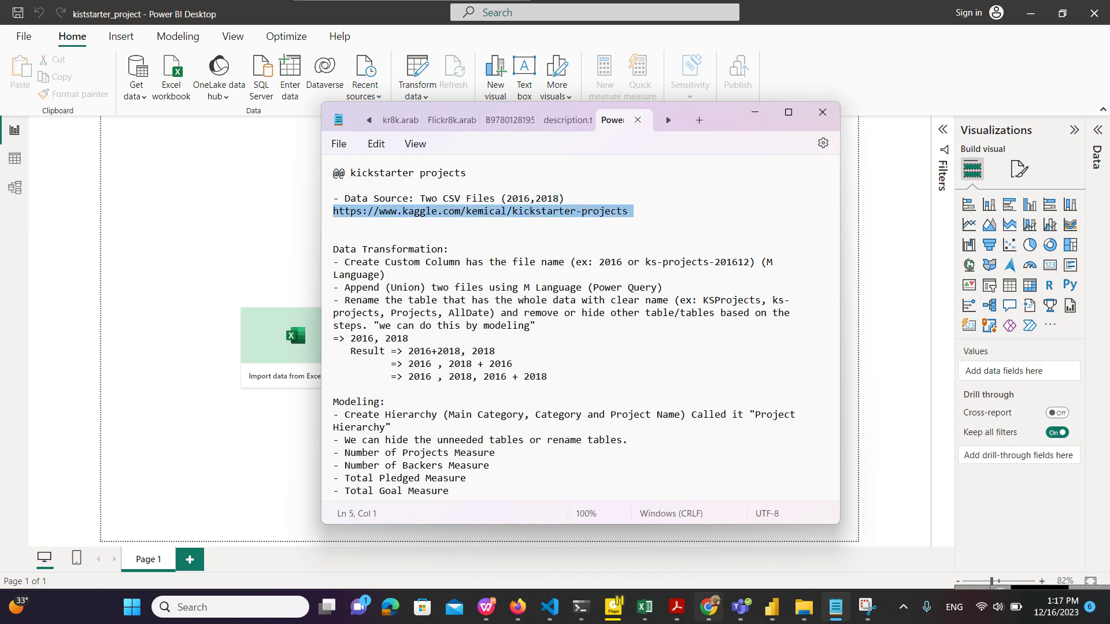
pyautogui.click(708, 606)
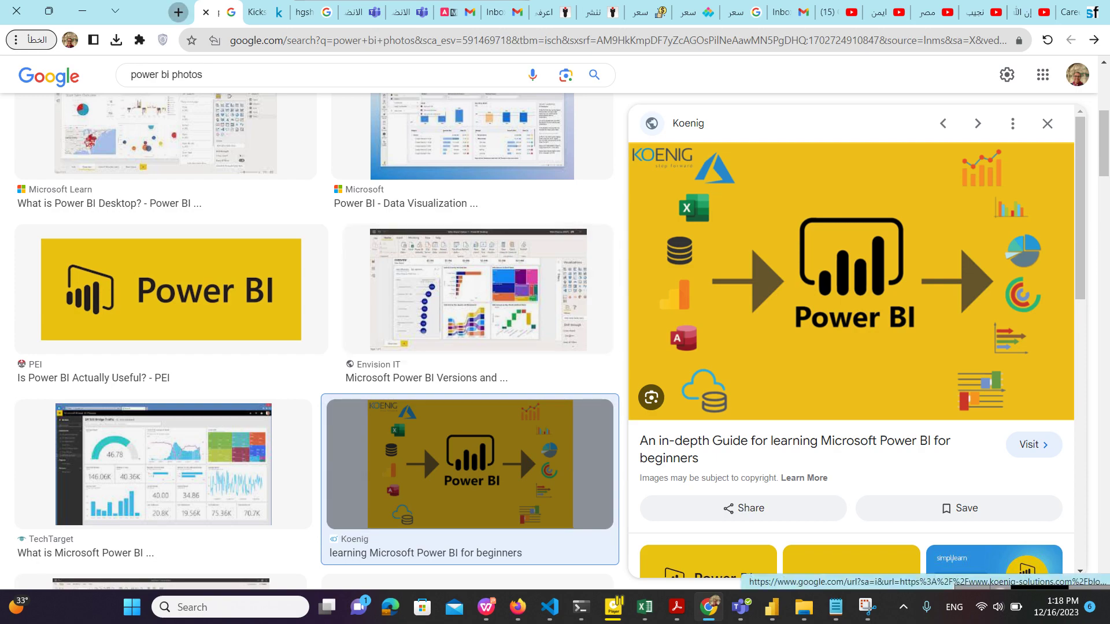
# Step: Open the copied Kaggle dataset link in a new tab and start the Kickstarter download
pyautogui.click(178, 12)
pyautogui.hotkey('ctrl', 'v')
pyautogui.press('Return')
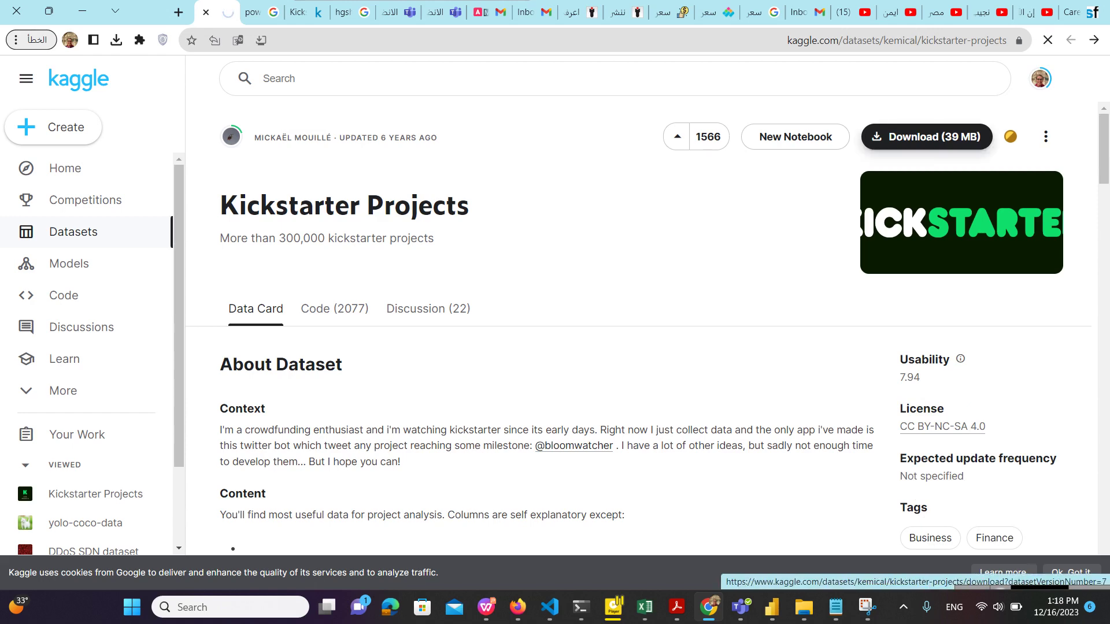
pyautogui.click(926, 137)
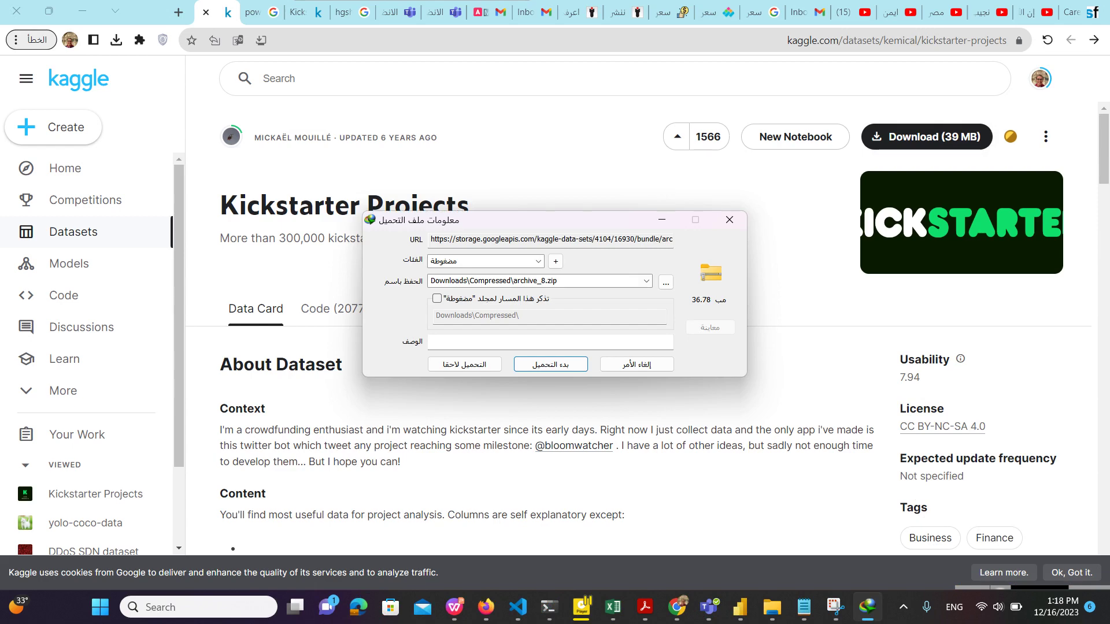
# Step: Set the download destination to the Lab 1\Youtube_Videos folder
pyautogui.click(666, 282)
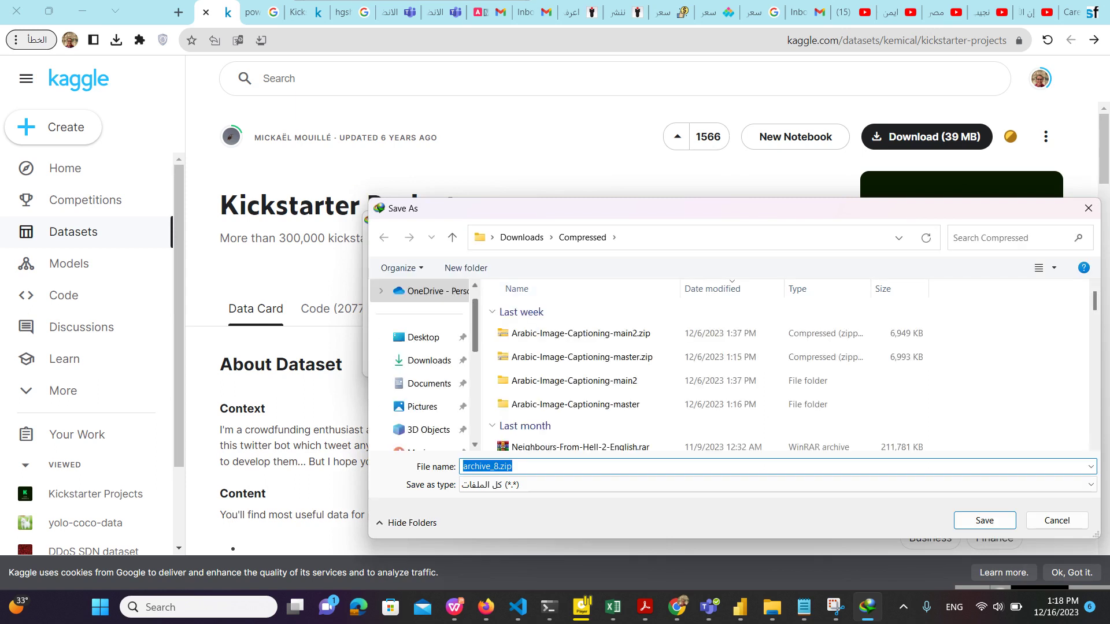
pyautogui.scroll(-3, 419, 346)
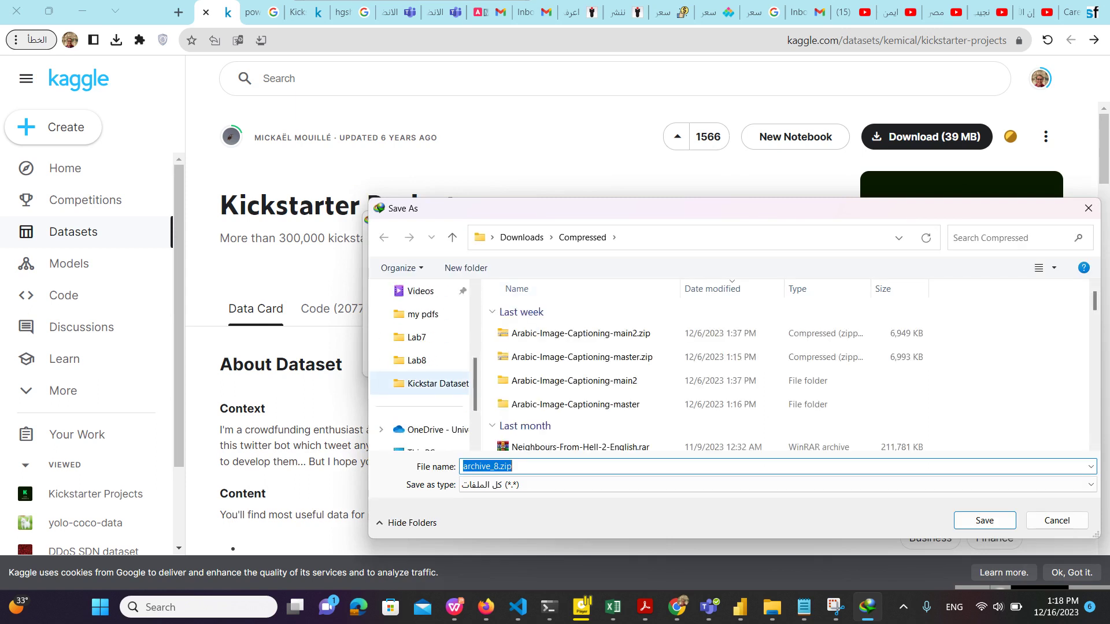
pyautogui.click(438, 383)
pyautogui.click(677, 237)
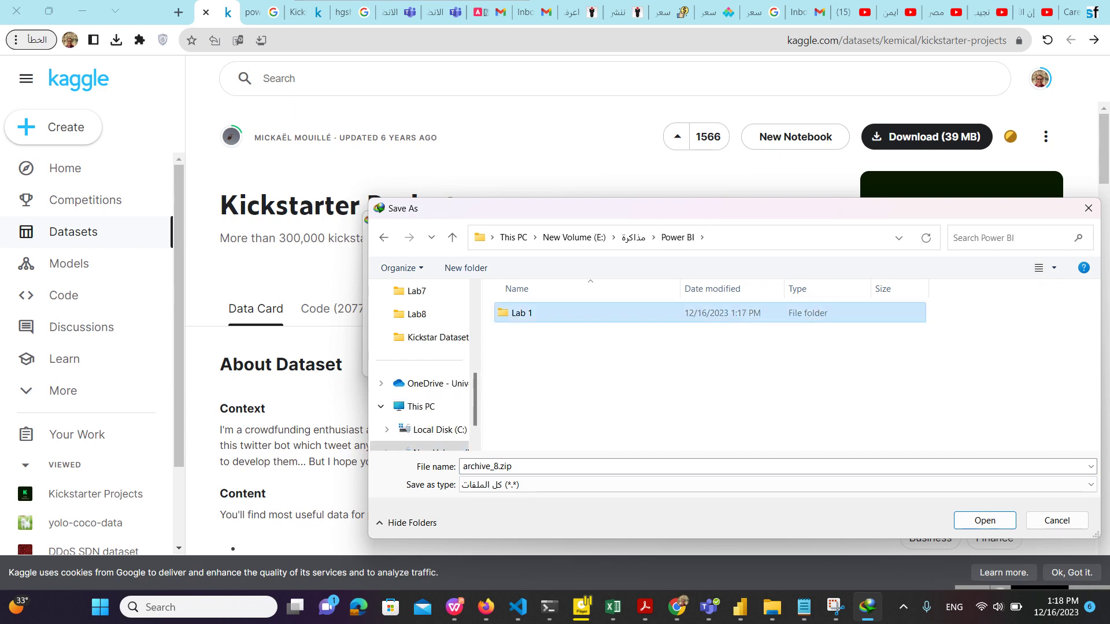
pyautogui.doubleClick(522, 313)
pyautogui.click(542, 337)
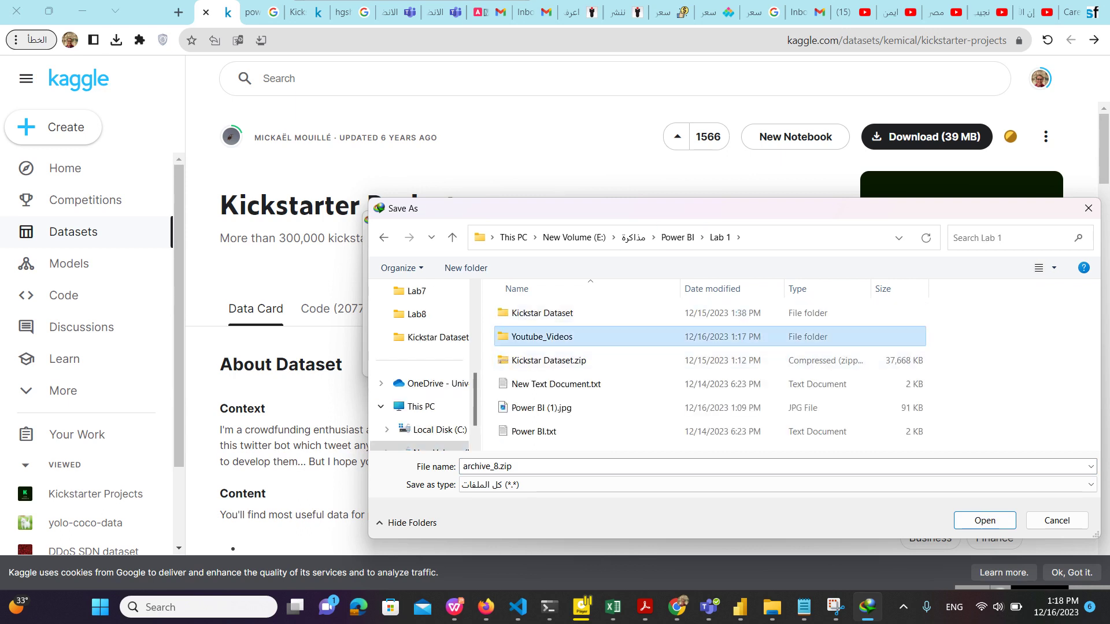
pyautogui.press('Return')
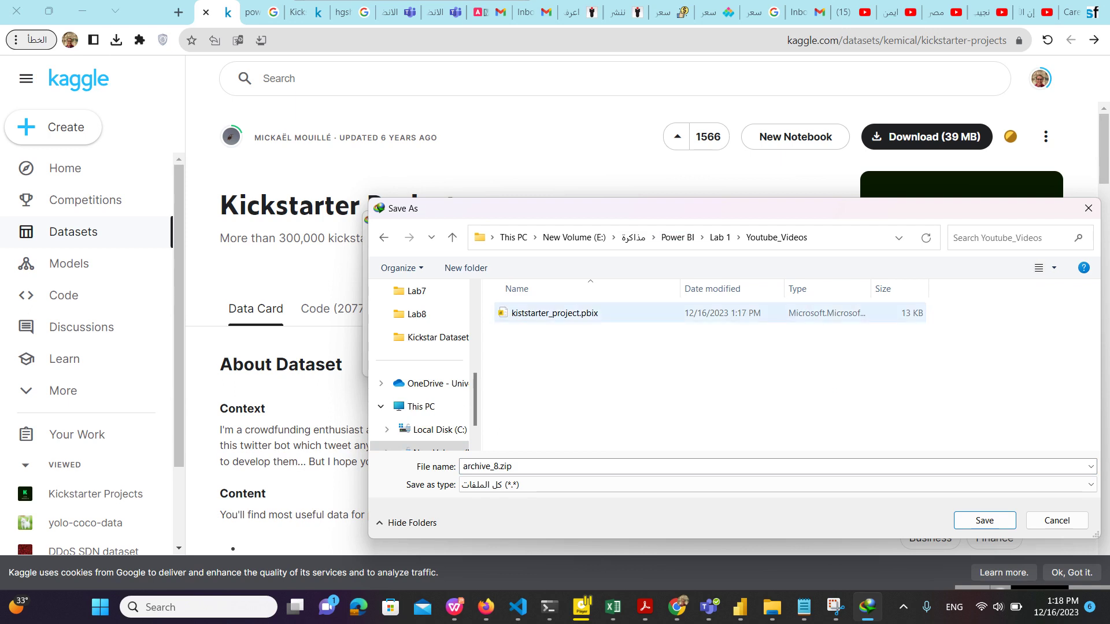
# Step: Rename the download from archive_8 to Dataset.zip and save it
pyautogui.click(499, 466)
pyautogui.click(499, 466)
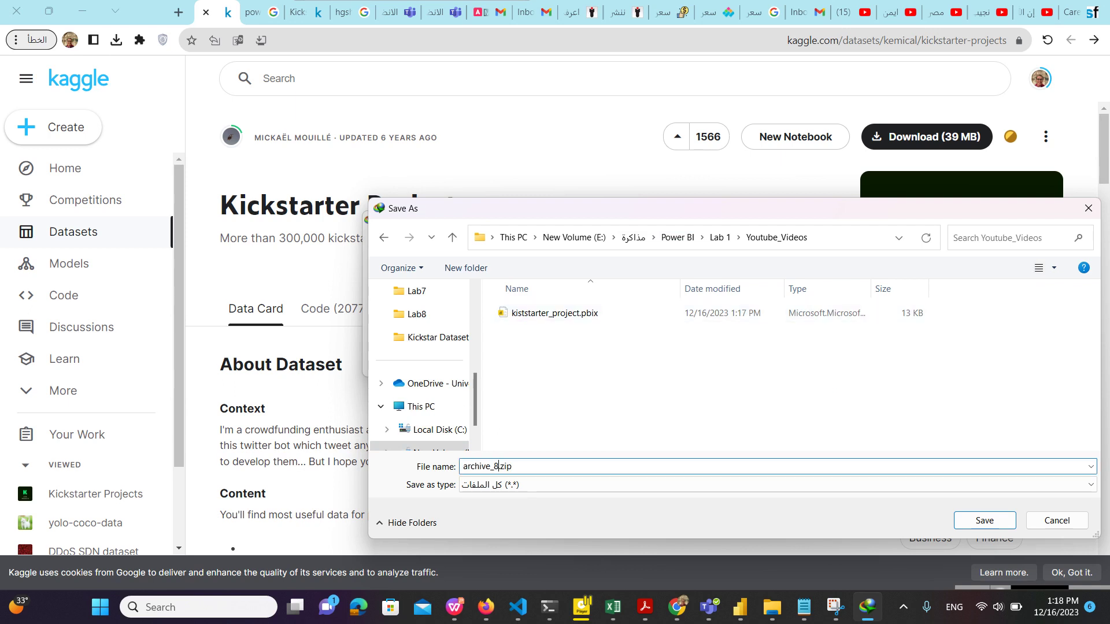
pyautogui.press('BackSpace')
pyautogui.press('BackSpace')
pyautogui.press('BackSpace')
pyautogui.press('BackSpace')
pyautogui.press('BackSpace')
pyautogui.press('BackSpace')
pyautogui.press('BackSpace')
pyautogui.press('BackSpace')
pyautogui.press('BackSpace')
pyautogui.write('Dta')
pyautogui.press('BackSpace')
pyautogui.press('BackSpace')
pyautogui.write('ataset')
pyautogui.press('Return')
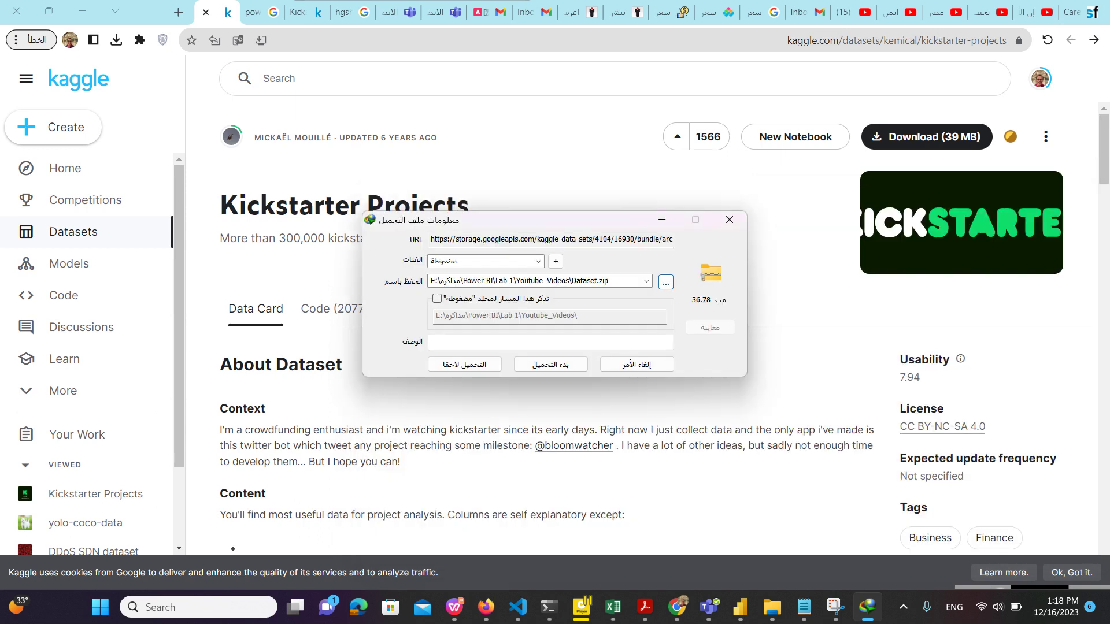
pyautogui.press('Return')
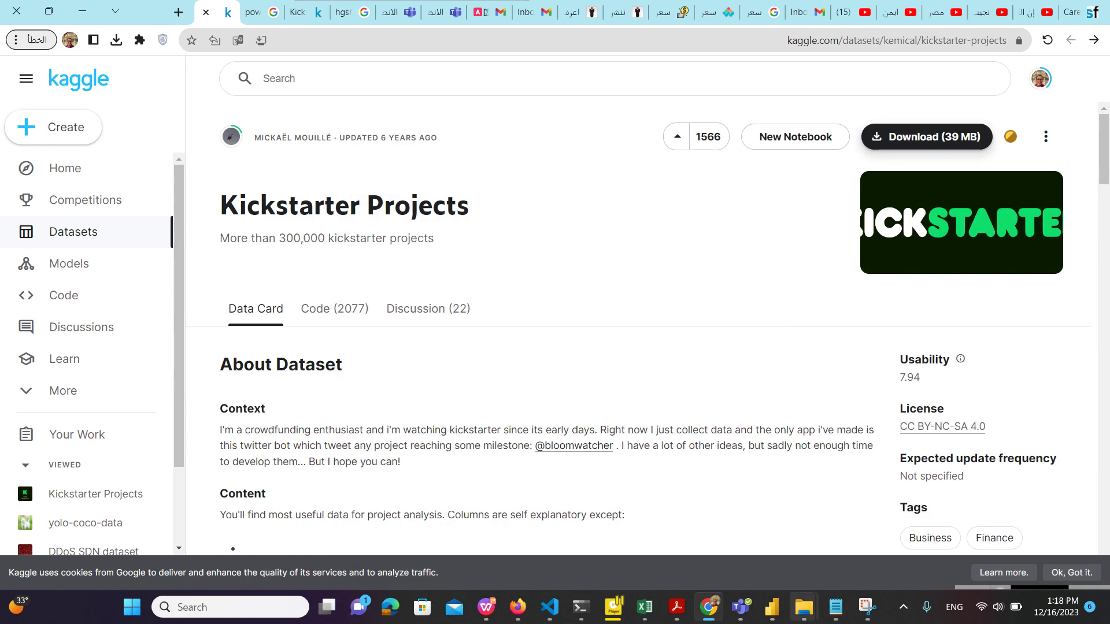
# Step: Extract Dataset.zip in Youtube_Videos into a Dataset folder
pyautogui.moveTo(803, 607)
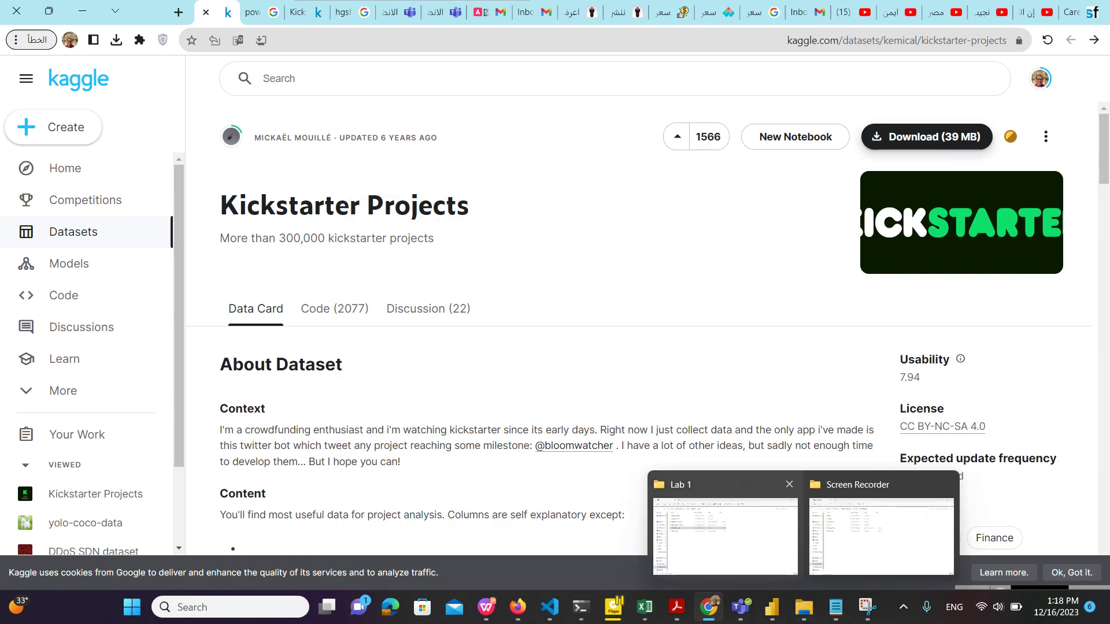
pyautogui.click(726, 536)
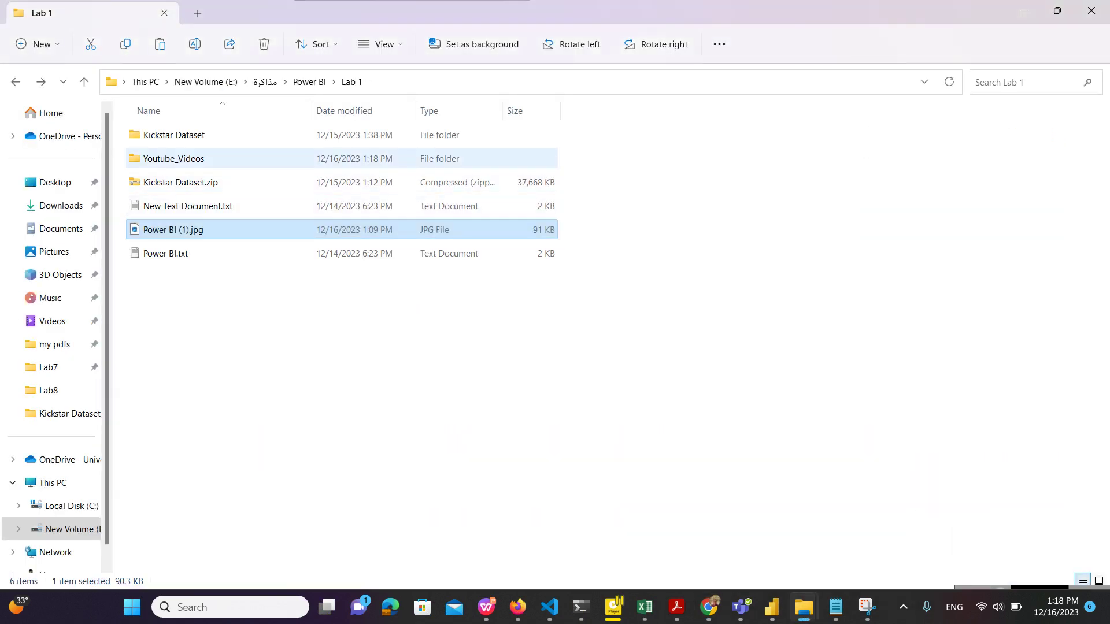
pyautogui.doubleClick(174, 158)
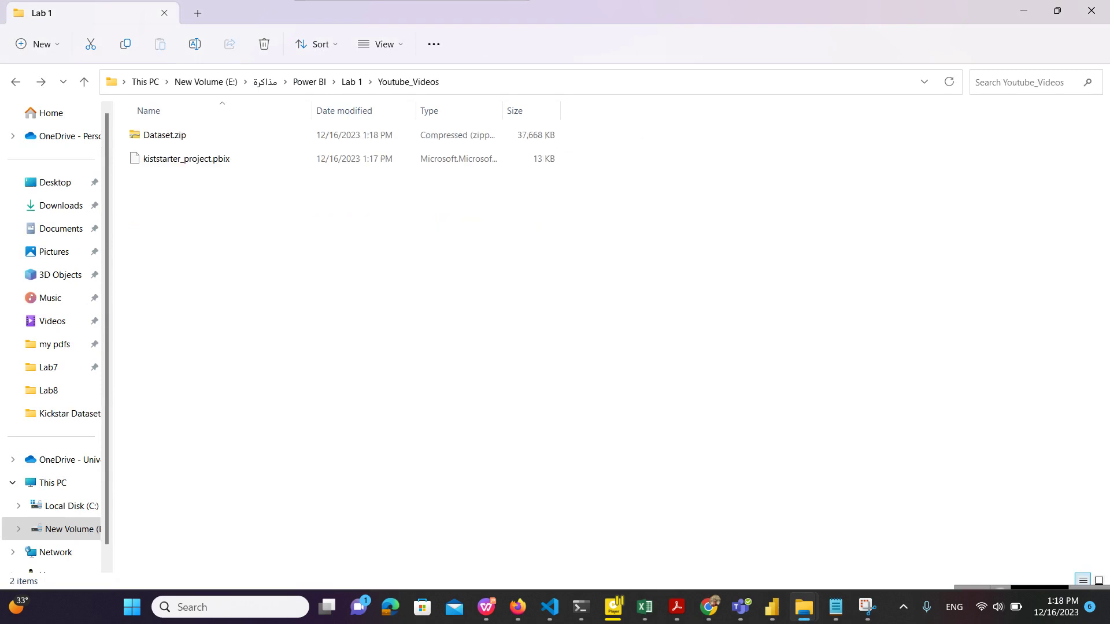
pyautogui.click(174, 135)
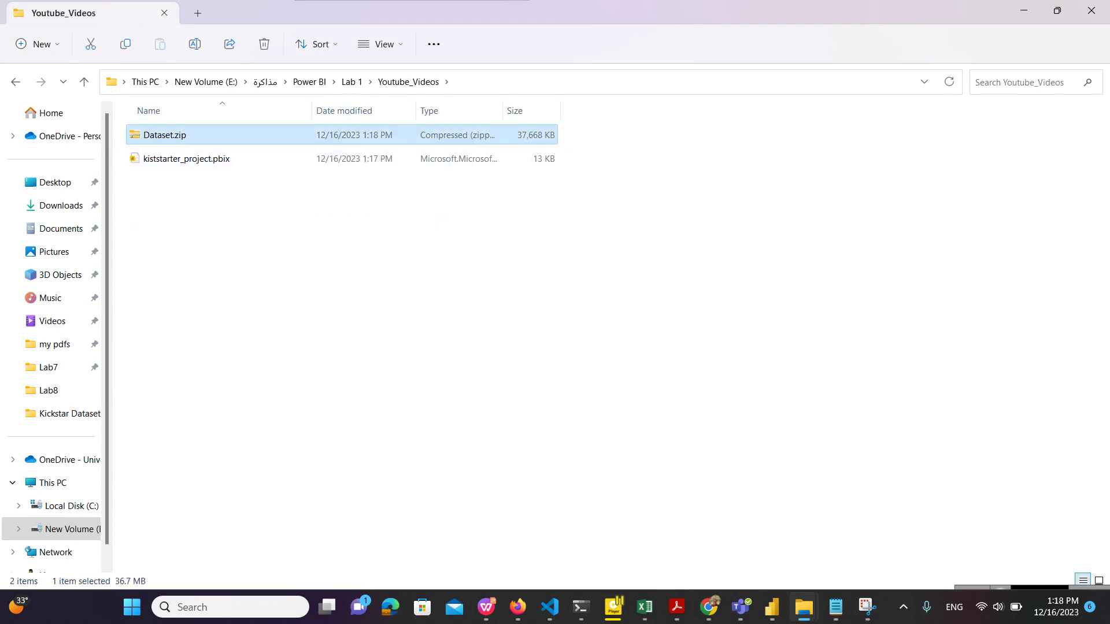
pyautogui.rightClick(234, 134)
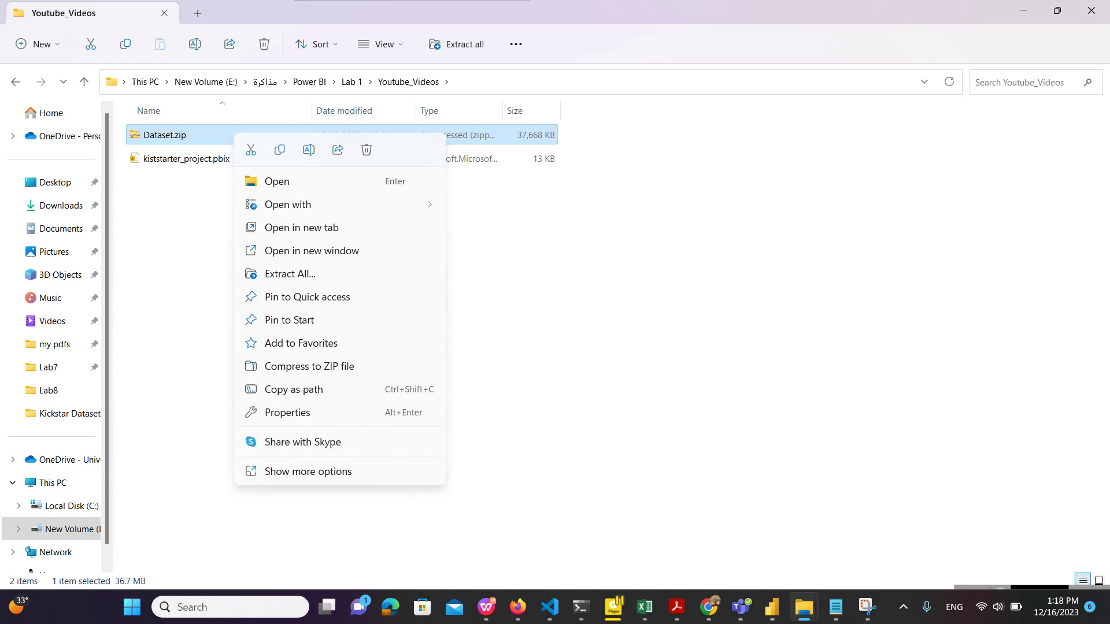
pyautogui.click(290, 273)
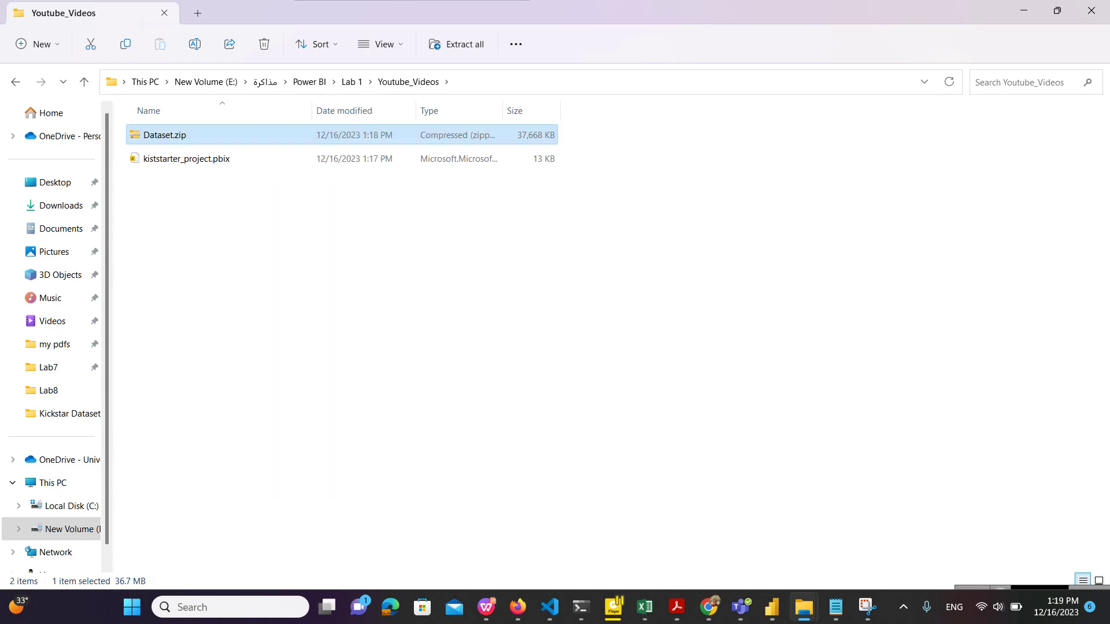
pyautogui.press('Return')
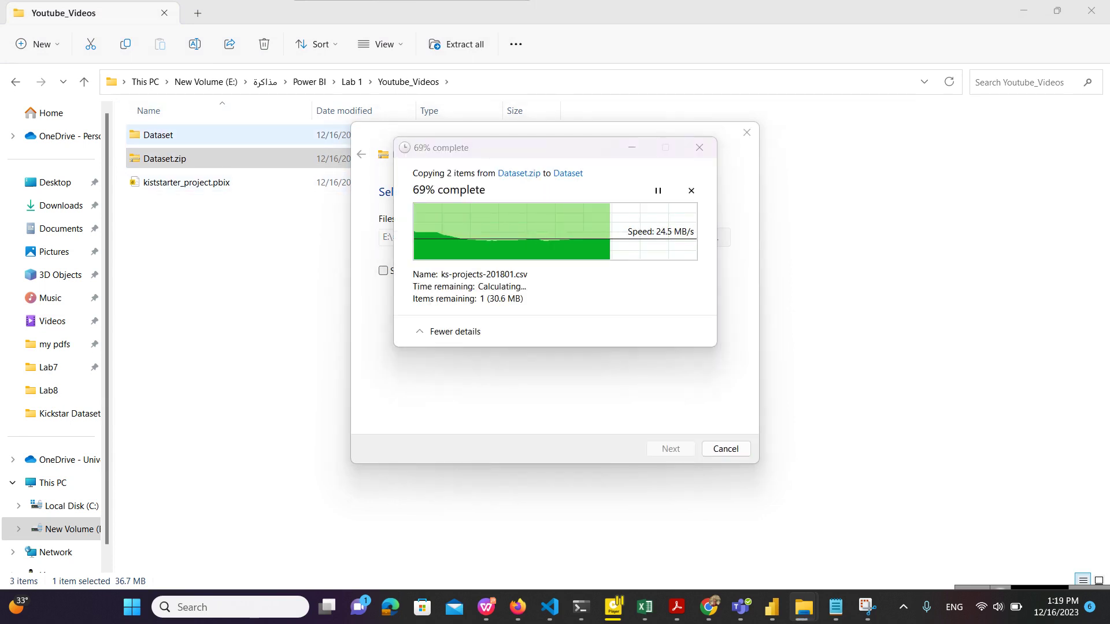
# Step: Confirm the Dataset folder holds both ks-projects CSV files, then return to Power BI
pyautogui.press('Return')
pyautogui.moveTo(290, 209); pyautogui.dragTo(196, 136)
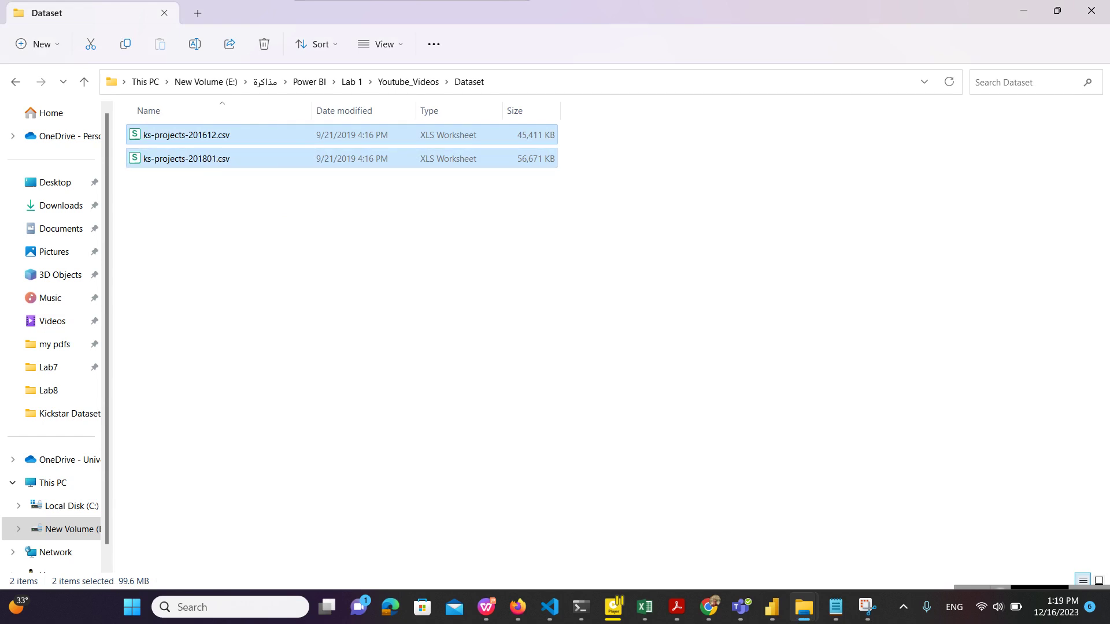
pyautogui.click(294, 222)
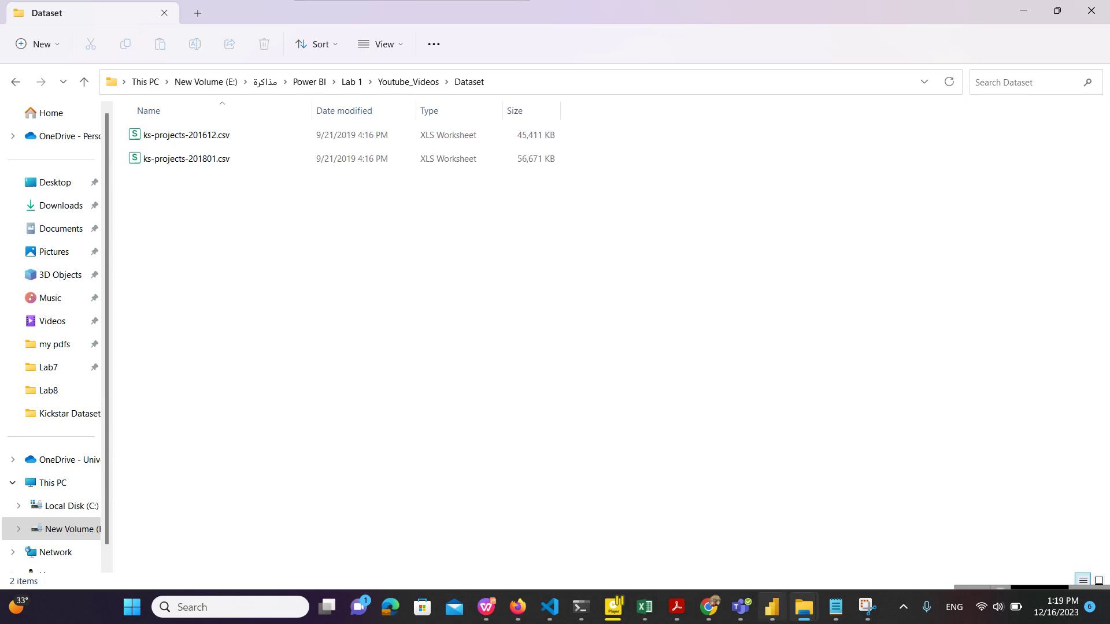
pyautogui.moveTo(772, 607)
pyautogui.click(772, 526)
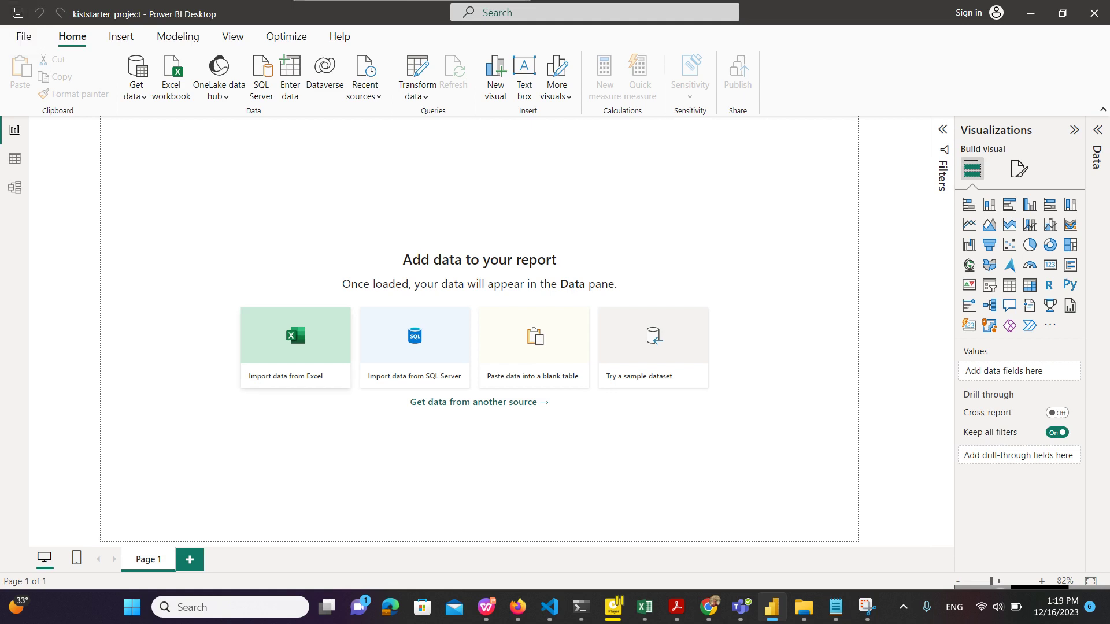
# Step: Pick Text/CSV as the data source and open Dataset\ks-projects-201801.csv
pyautogui.click(296, 347)
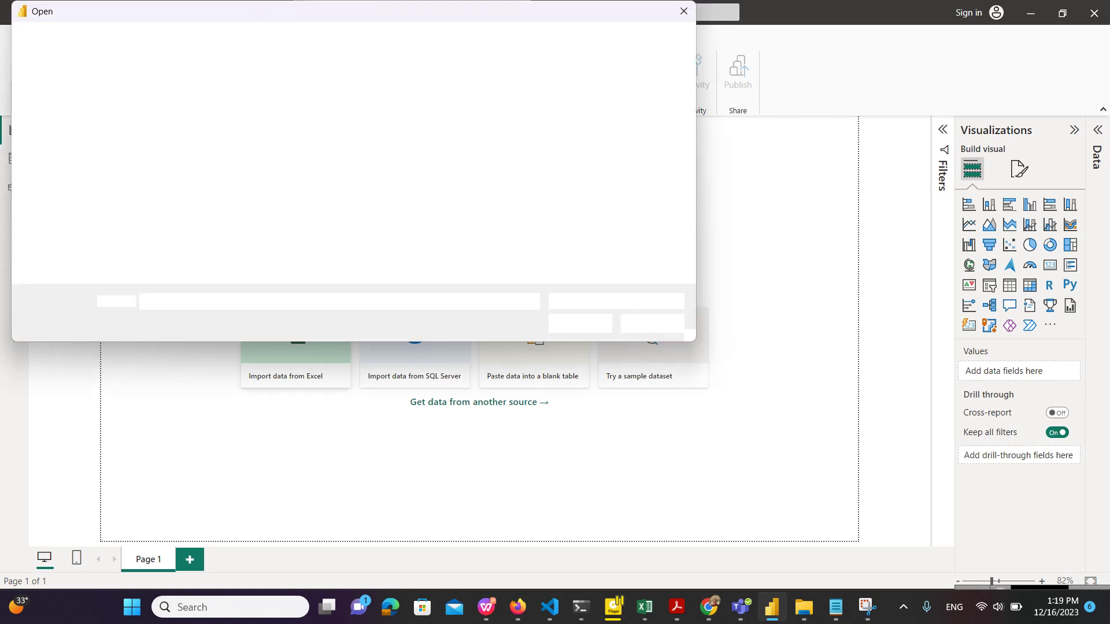
pyautogui.click(652, 323)
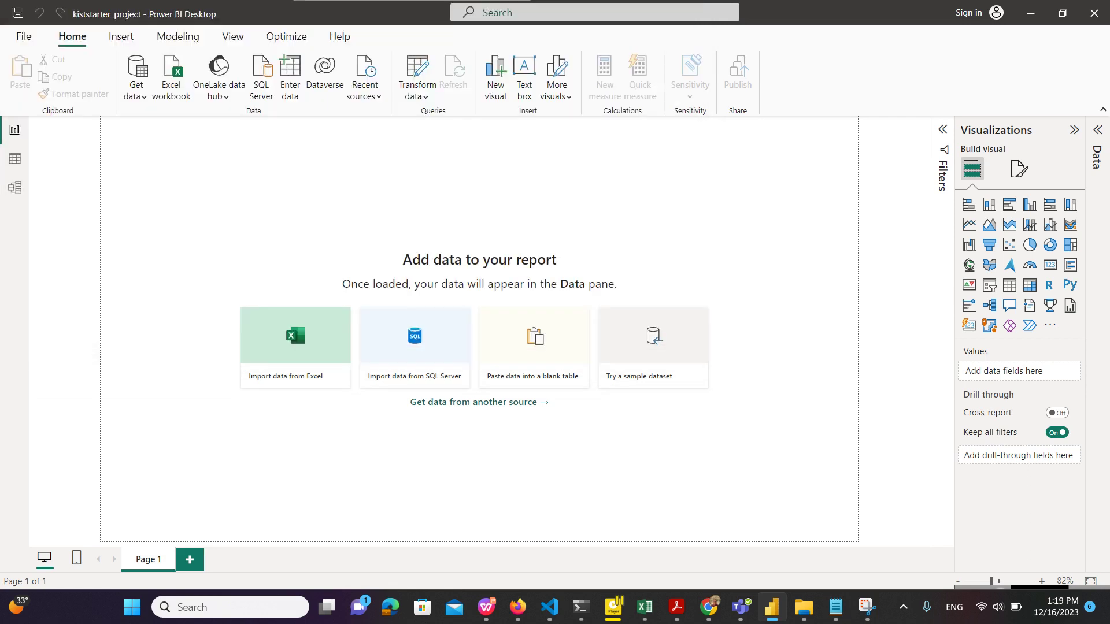
pyautogui.click(136, 86)
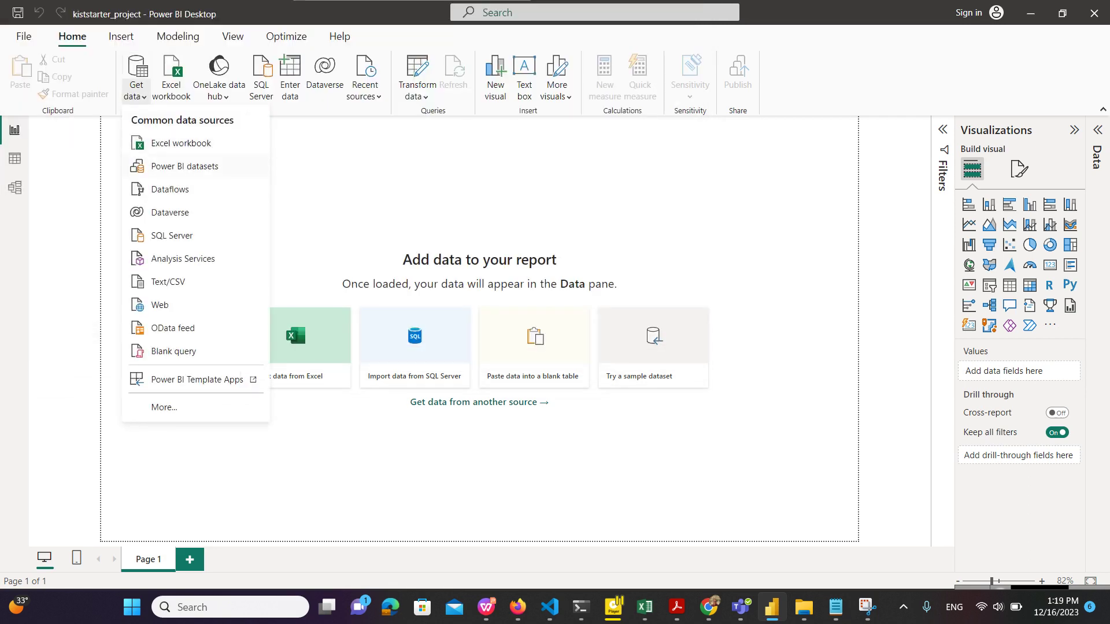
pyautogui.click(168, 282)
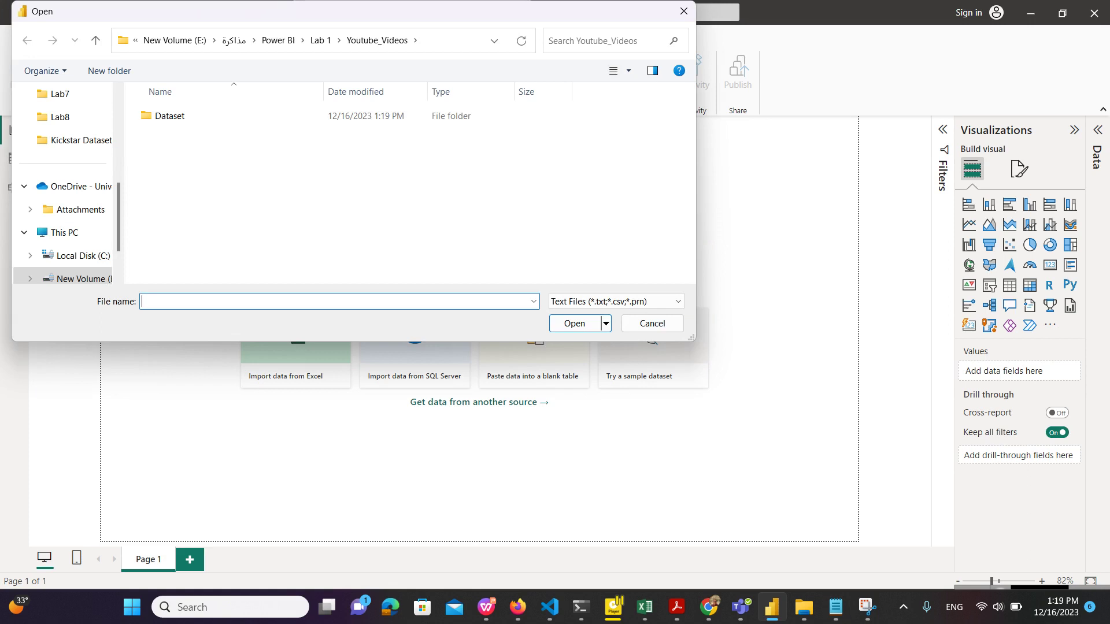
pyautogui.click(170, 116)
pyautogui.doubleClick(170, 116)
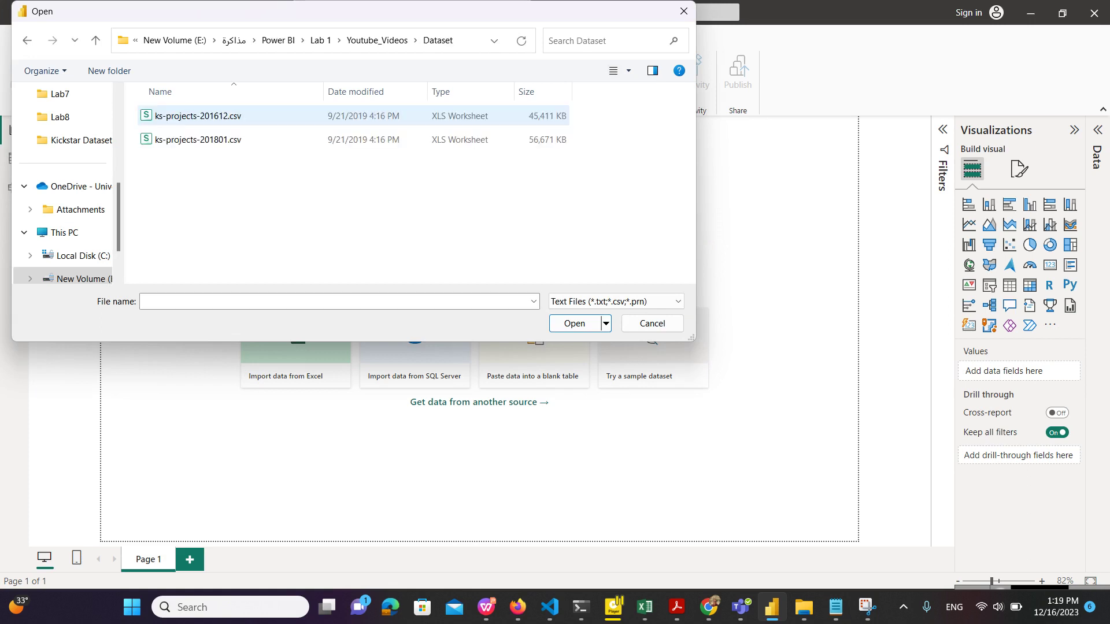
pyautogui.click(196, 116)
pyautogui.click(196, 140)
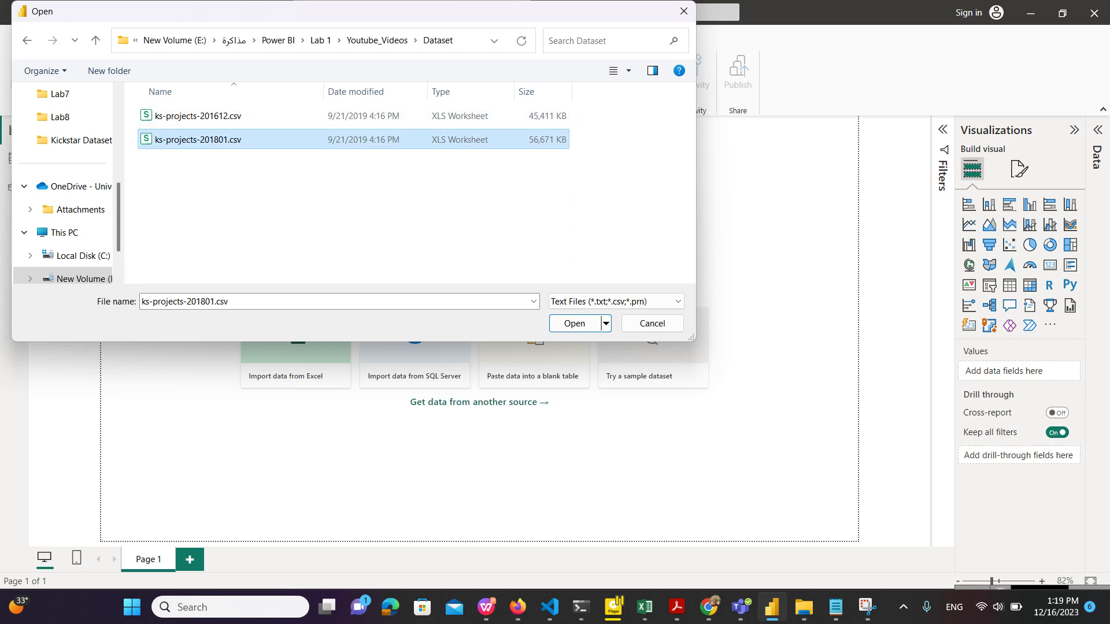
pyautogui.click(575, 324)
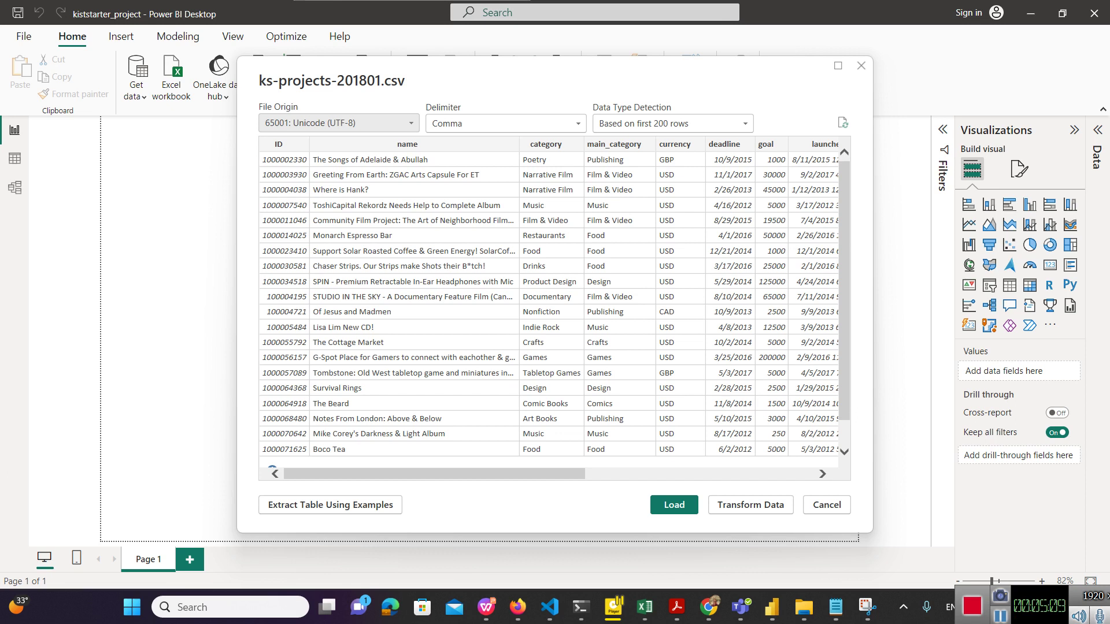
# Step: Preview the ks-projects-201801 columns and send the data to Transform Data
pyautogui.hscroll(8, 549, 301)
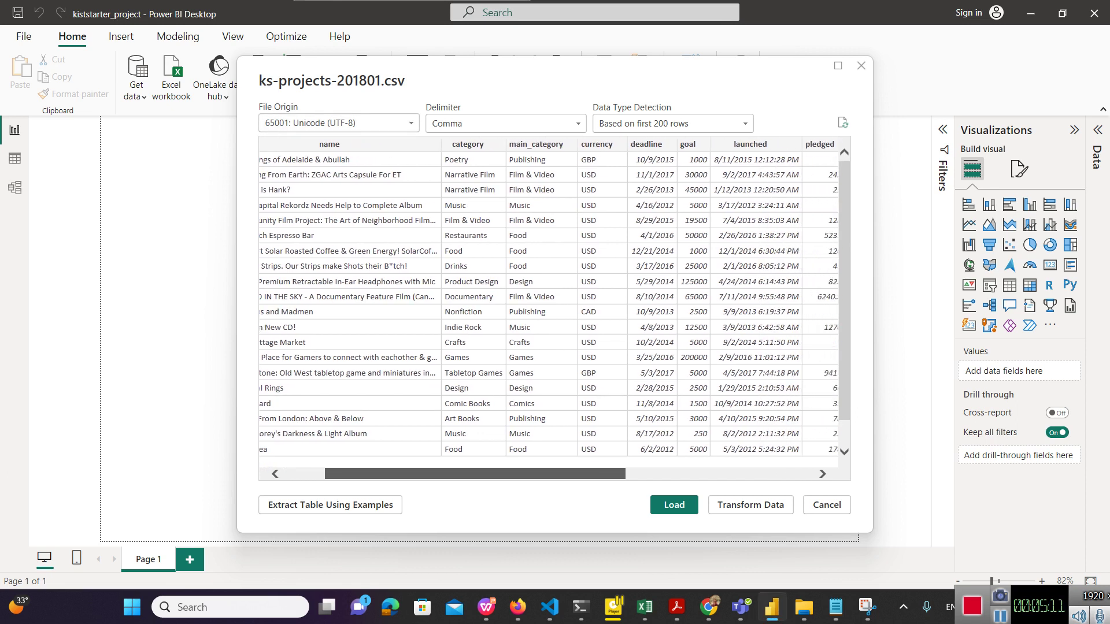
pyautogui.hscroll(1, 549, 300)
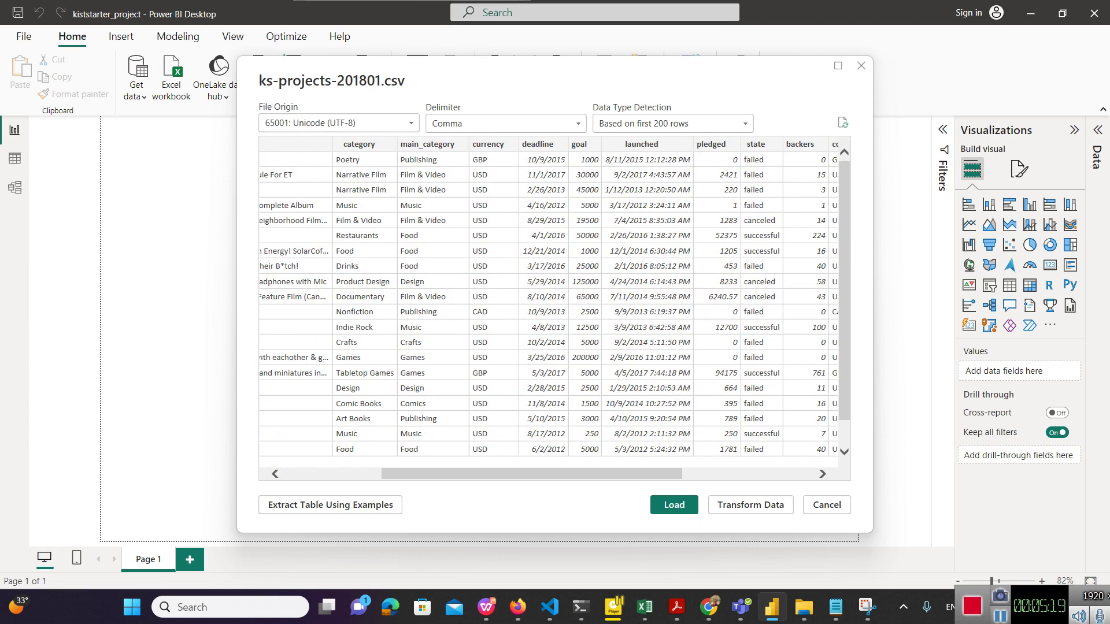
pyautogui.hscroll(-3, 548, 303)
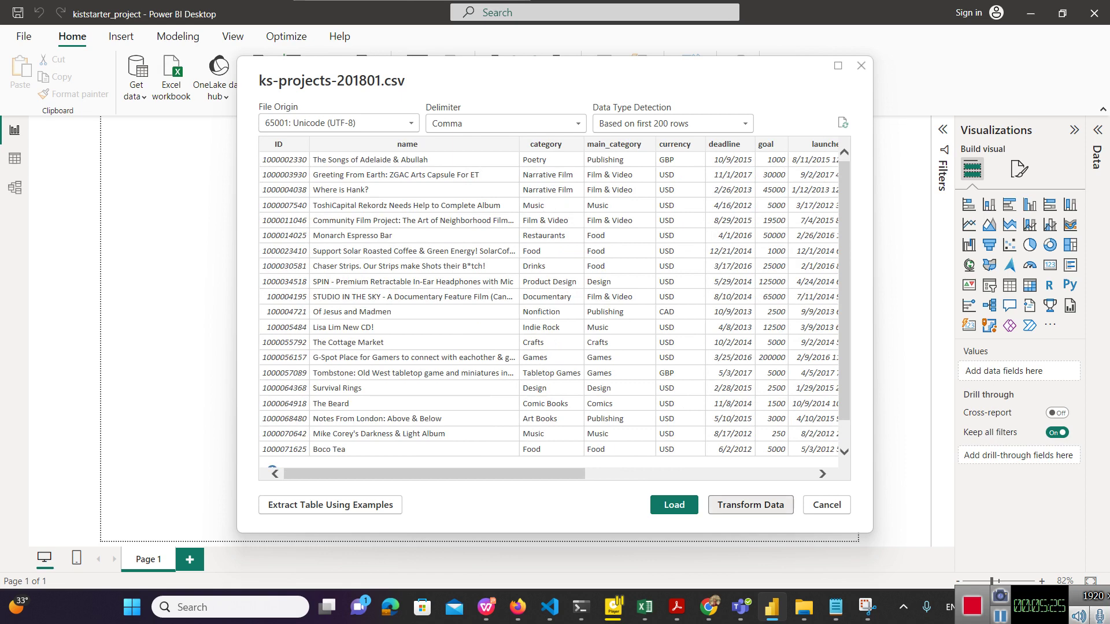
pyautogui.click(750, 505)
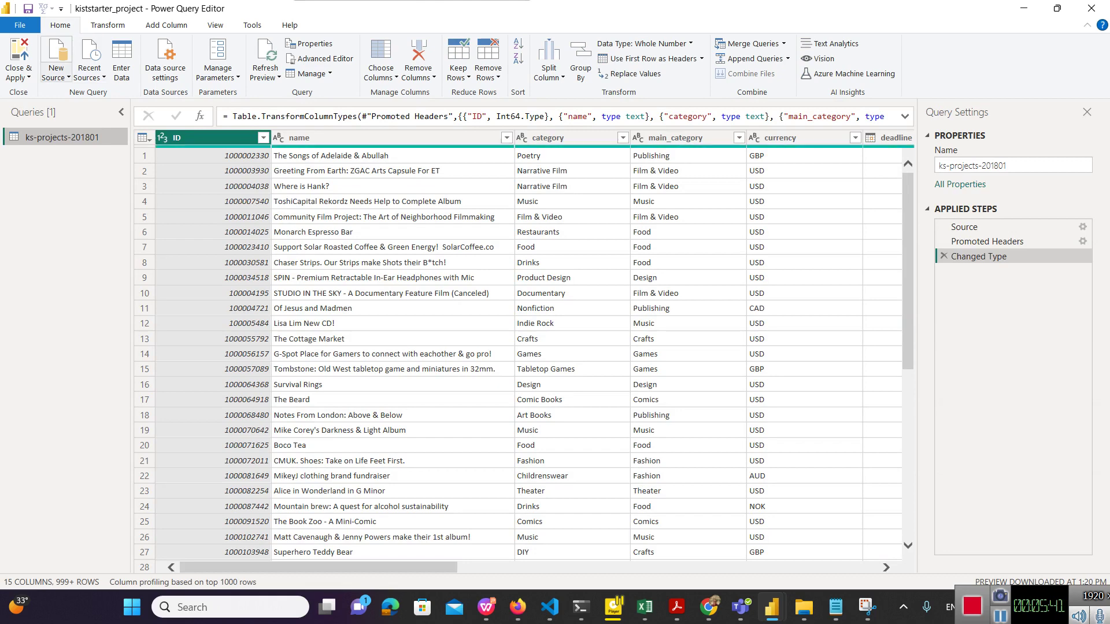
# Step: Choose New Source > Text/CSV to browse the Dataset folder's CSV files
pyautogui.click(56, 73)
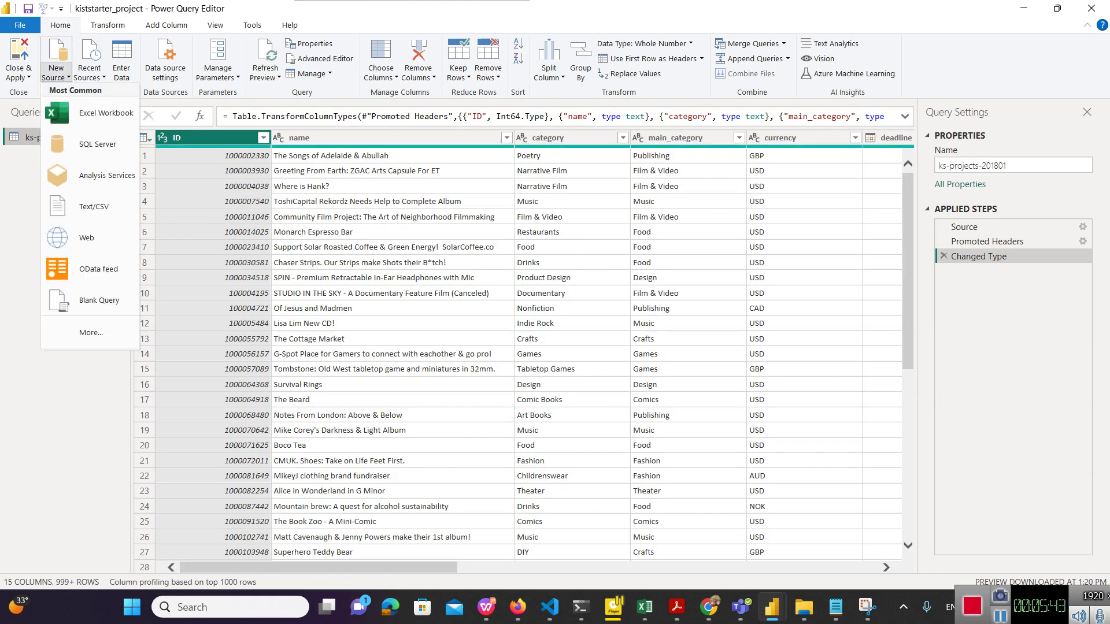
pyautogui.click(92, 206)
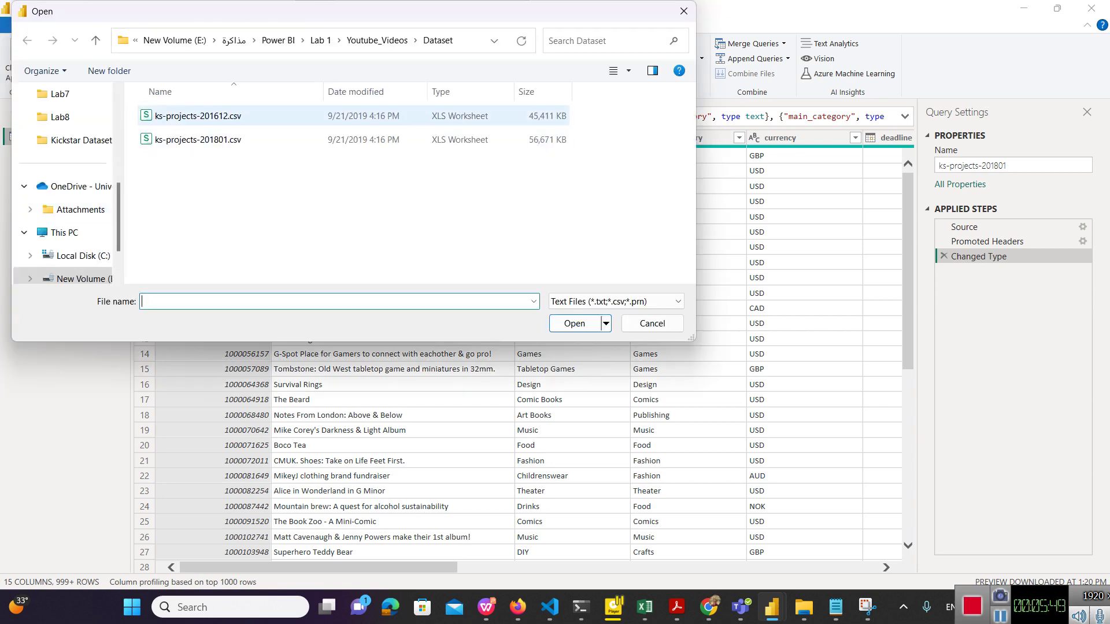
# Step: Open ks-projects-201612.csv, preview its columns, and add it as a query
pyautogui.doubleClick(198, 116)
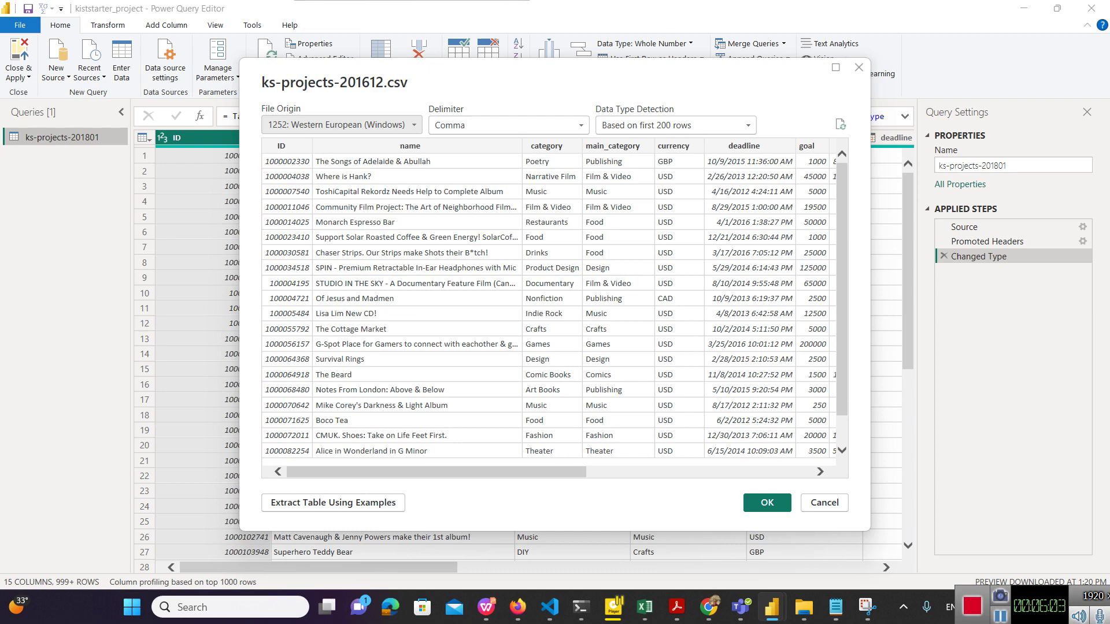
pyautogui.hscroll(5, 549, 306)
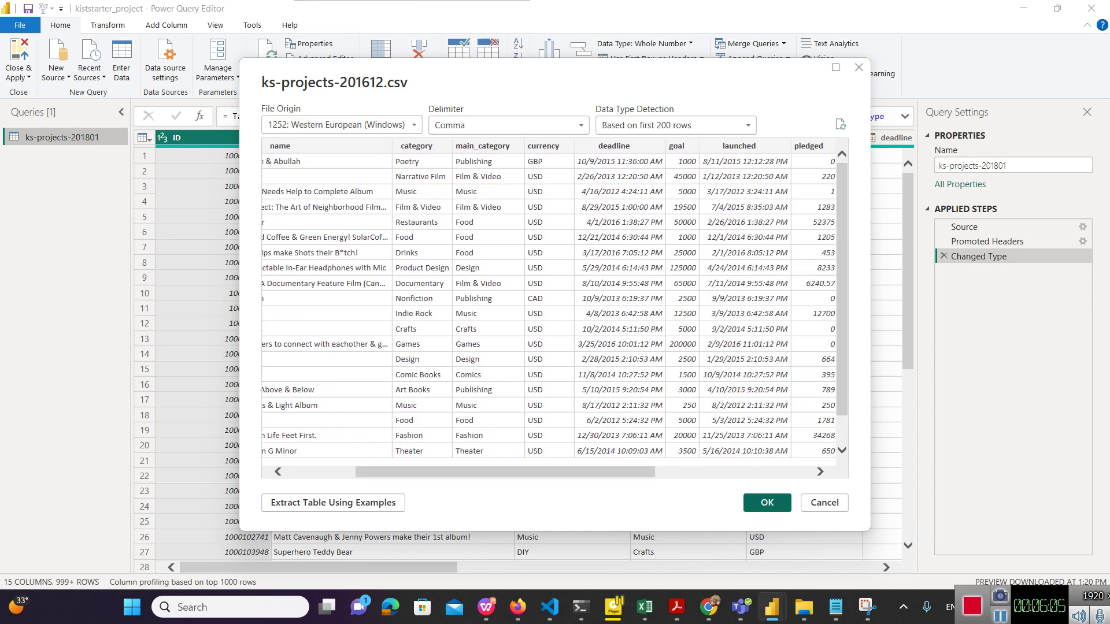
pyautogui.click(767, 502)
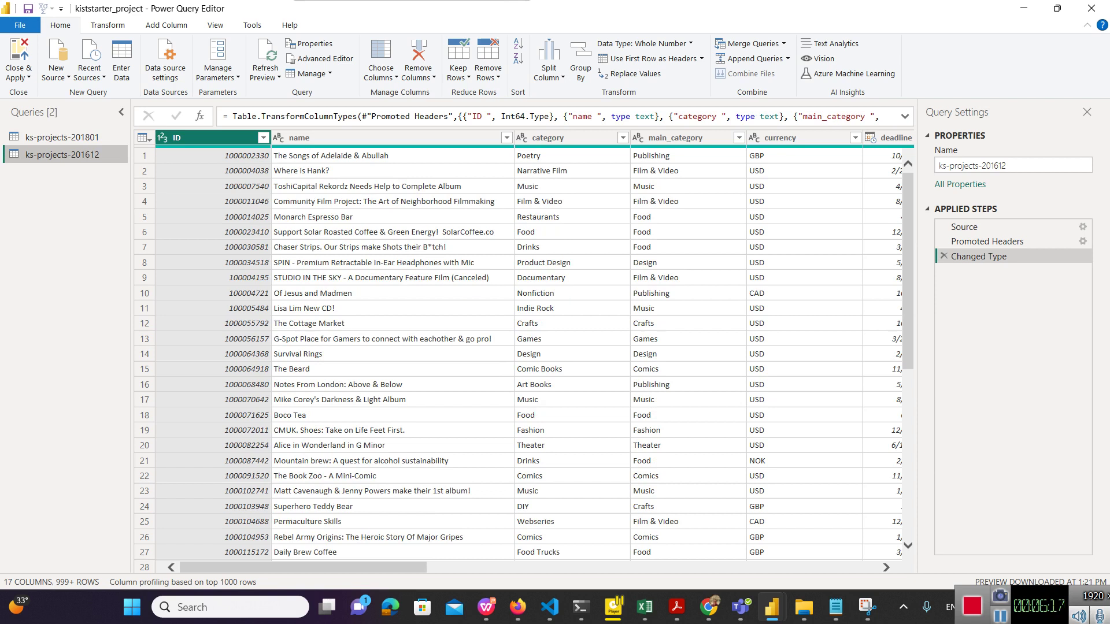
# Step: In ks-projects-201612, remove the trailing space from the 'ID ' column header
pyautogui.click(62, 138)
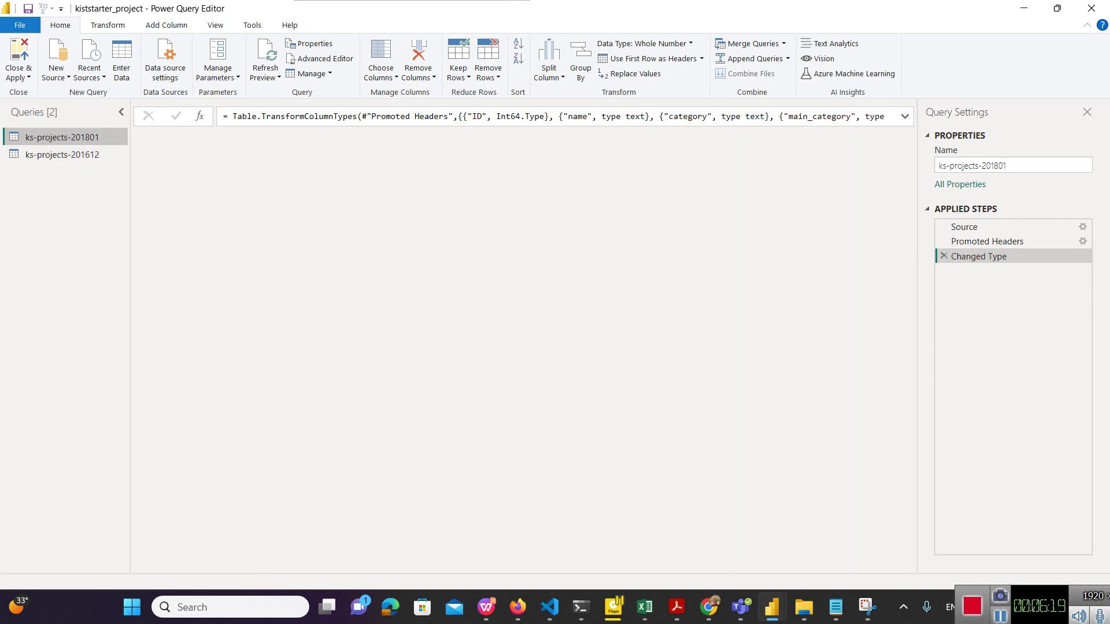
pyautogui.click(62, 155)
pyautogui.click(62, 154)
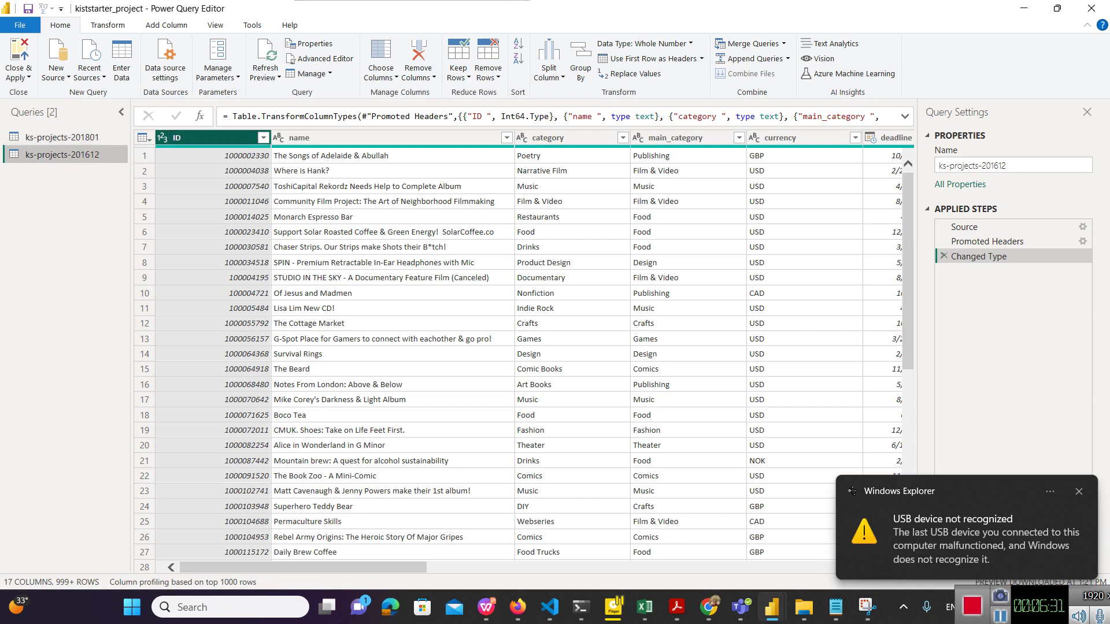
pyautogui.doubleClick(178, 138)
pyautogui.press('End')
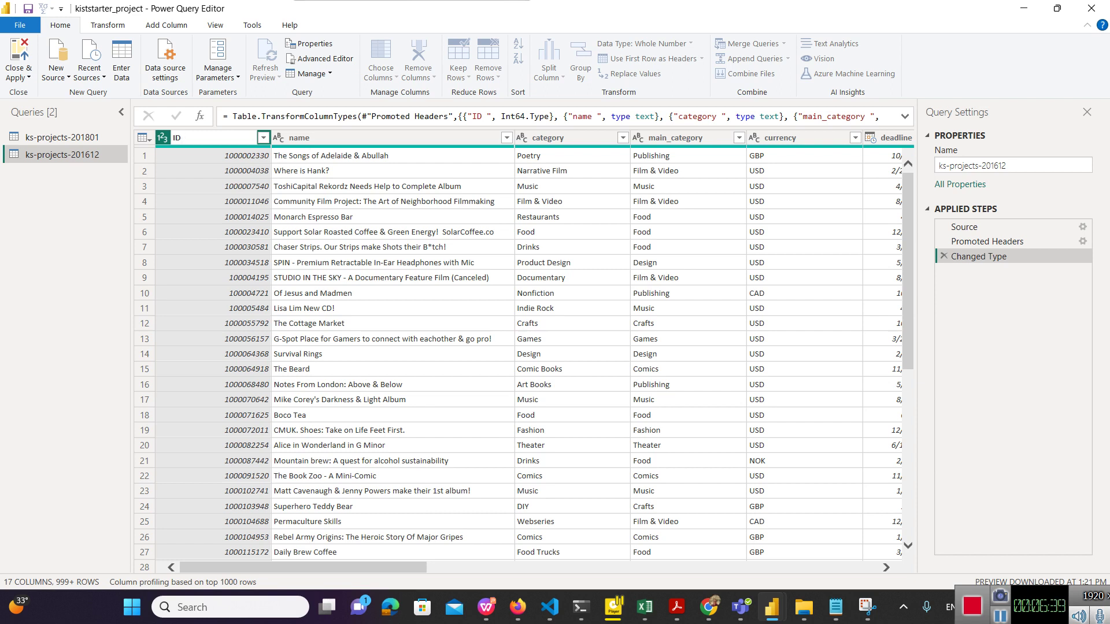
pyautogui.press('Return')
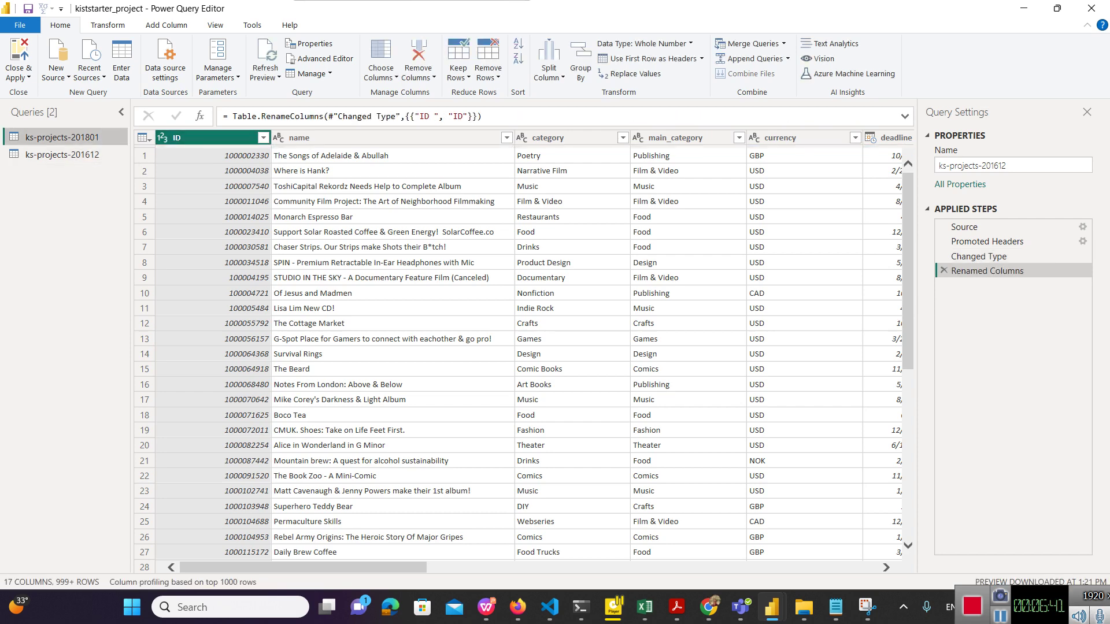
# Step: Compare with the ID column header in ks-projects-201801 to confirm the names match
pyautogui.click(62, 137)
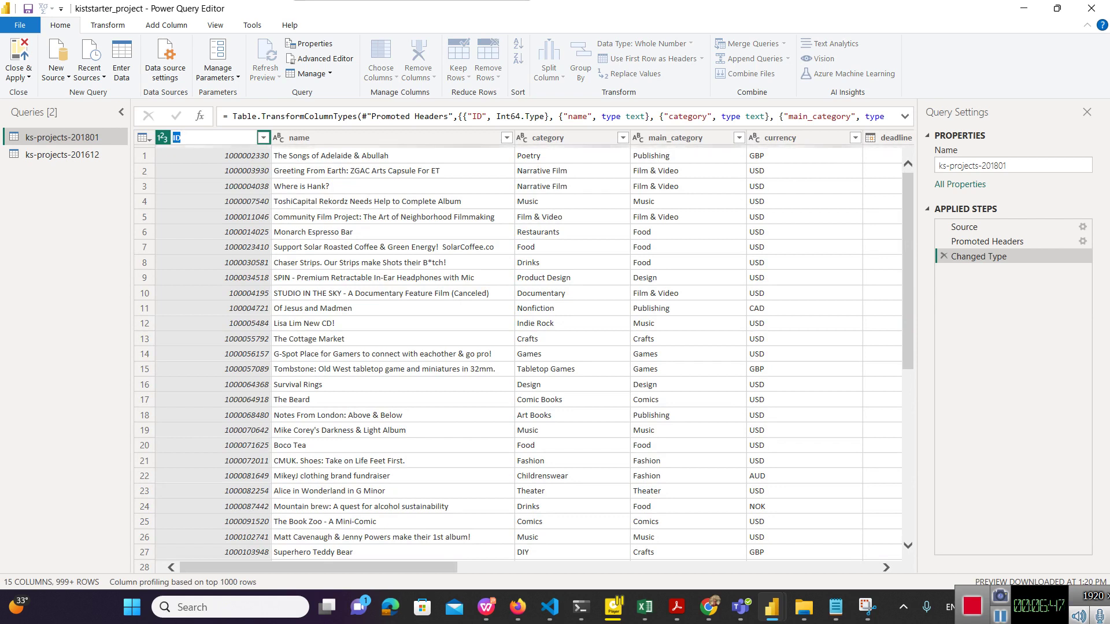
pyautogui.click(181, 138)
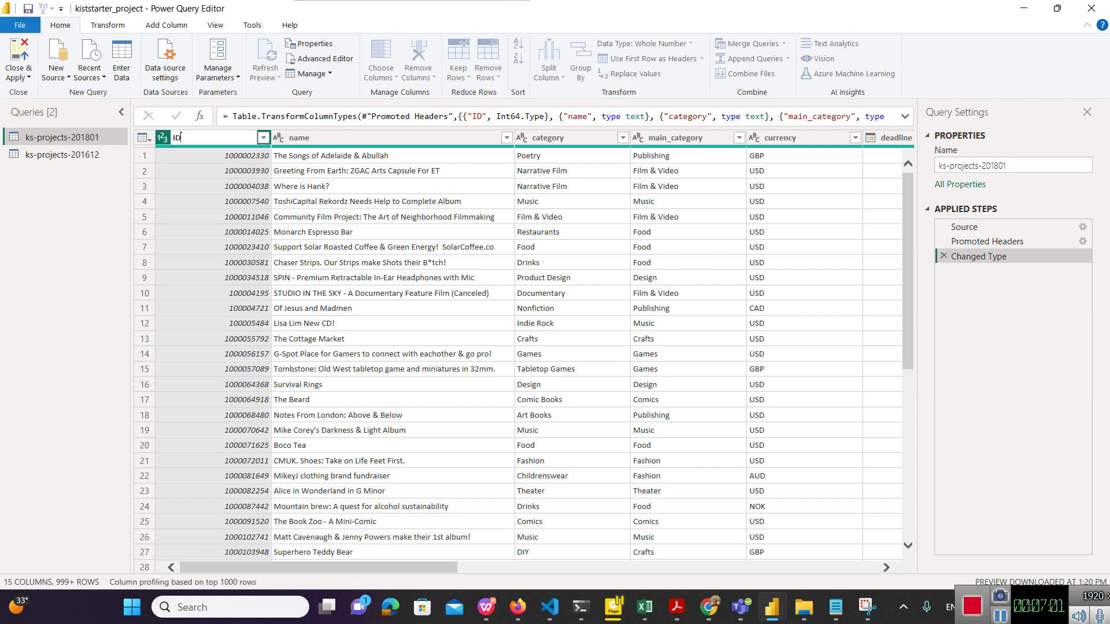
pyautogui.press('Return')
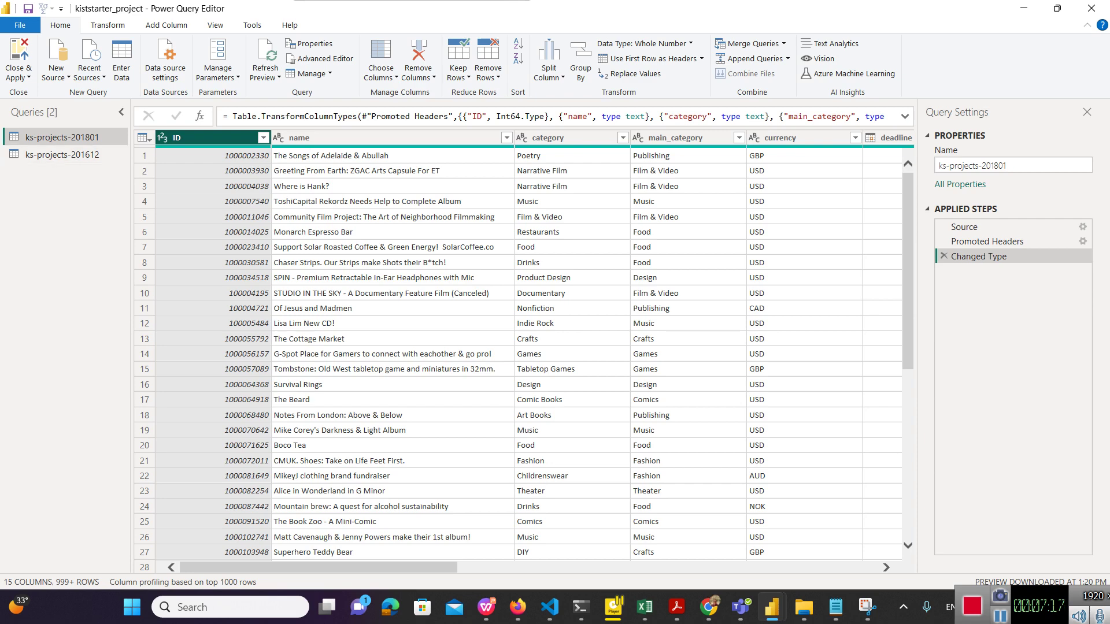
pyautogui.click(92, 155)
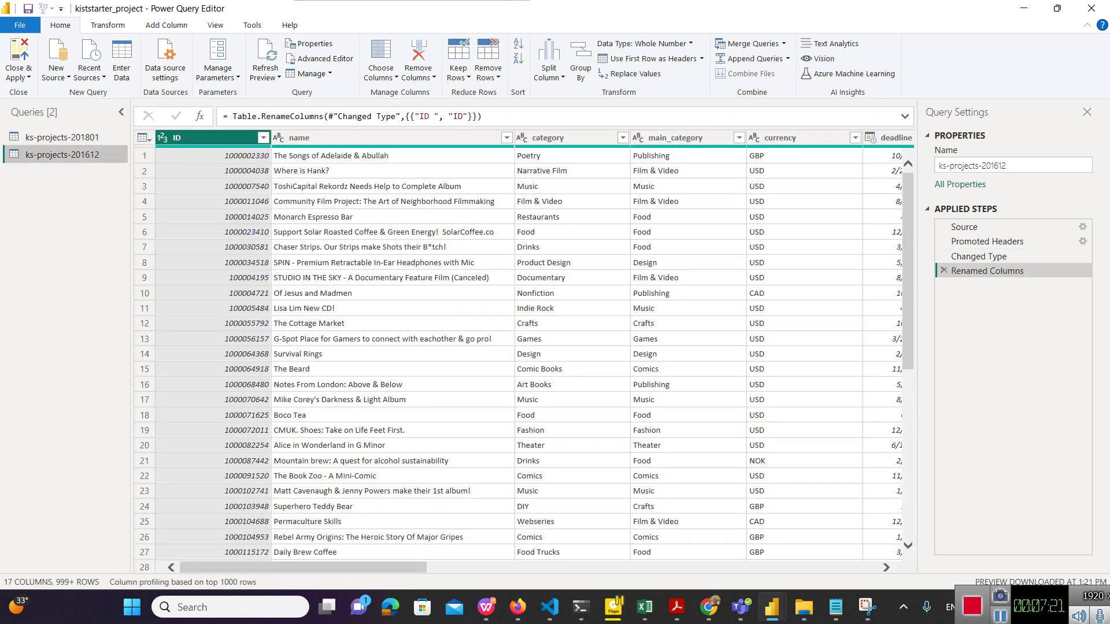
pyautogui.click(69, 138)
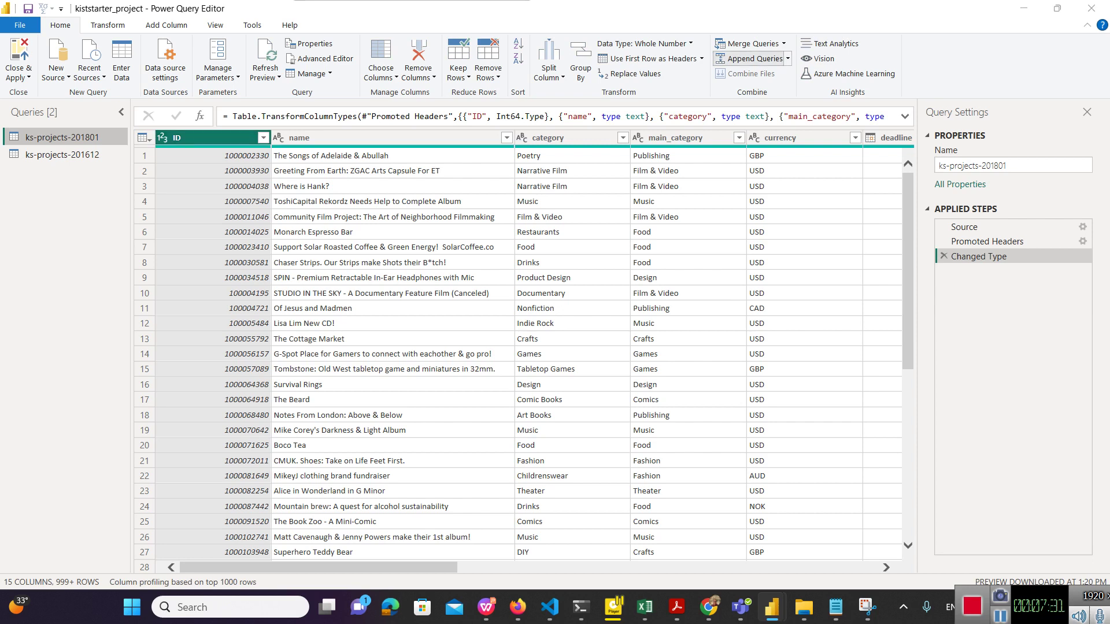
# Step: Append ks-projects-201612 onto ks-projects-201801, producing a 31-column combined query
pyautogui.click(754, 58)
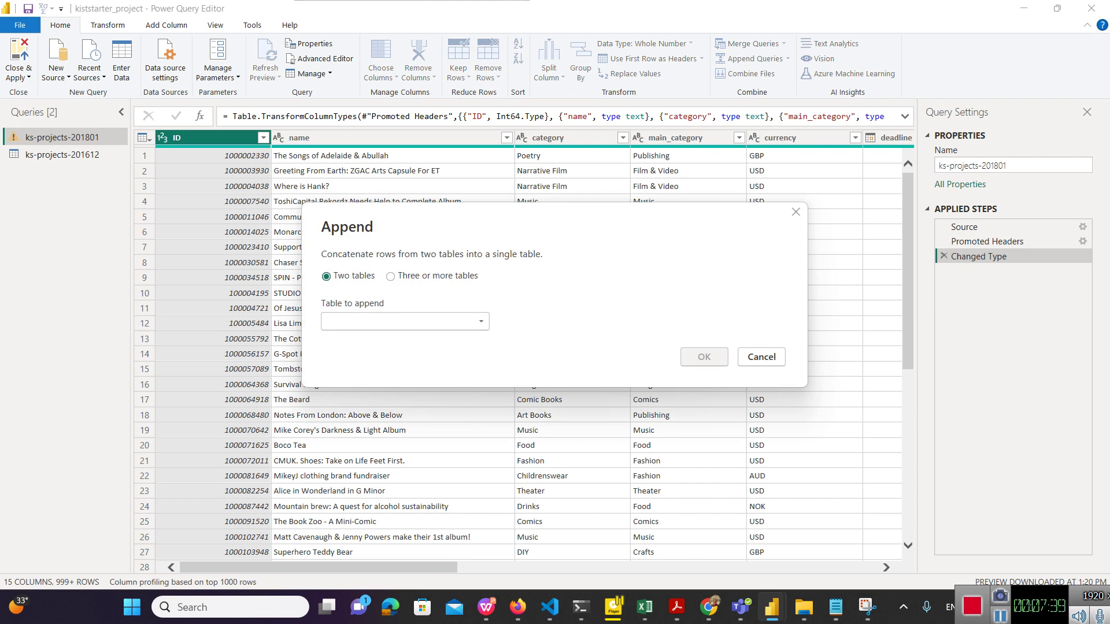
pyautogui.click(404, 321)
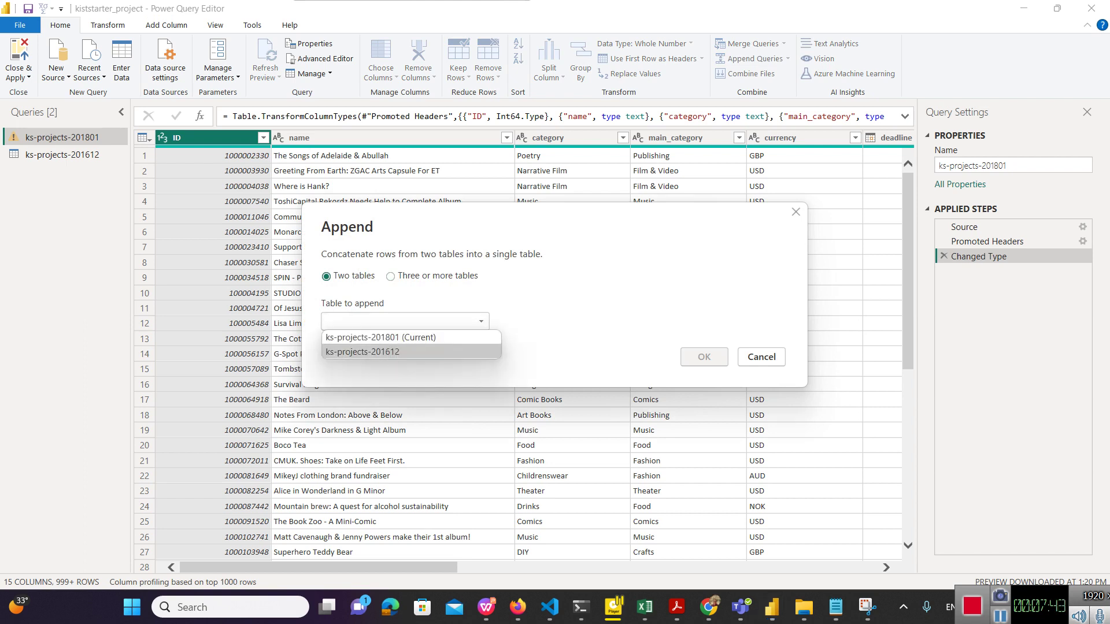
pyautogui.click(405, 352)
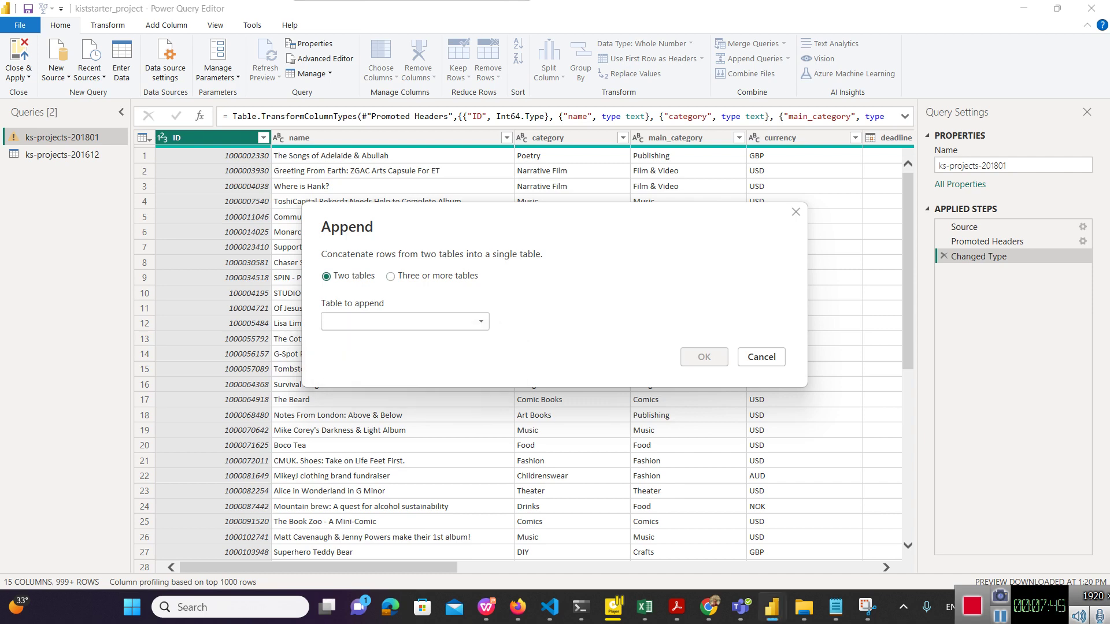
pyautogui.press('Return')
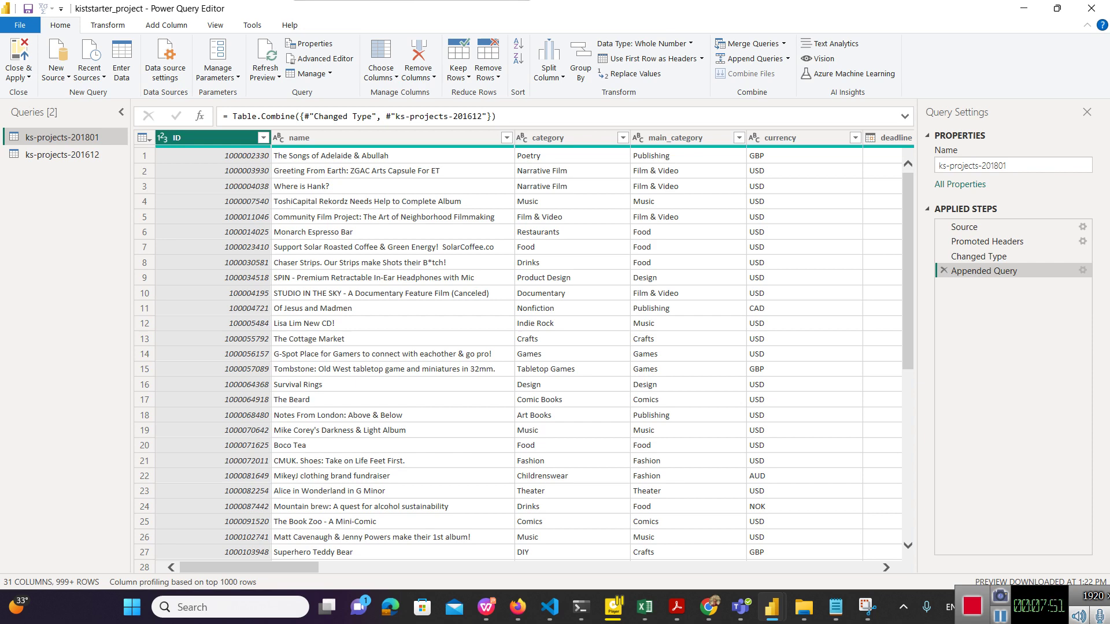
pyautogui.click(392, 217)
pyautogui.moveTo(249, 480); pyautogui.dragTo(566, 480)
pyautogui.hscroll(5, 534, 307)
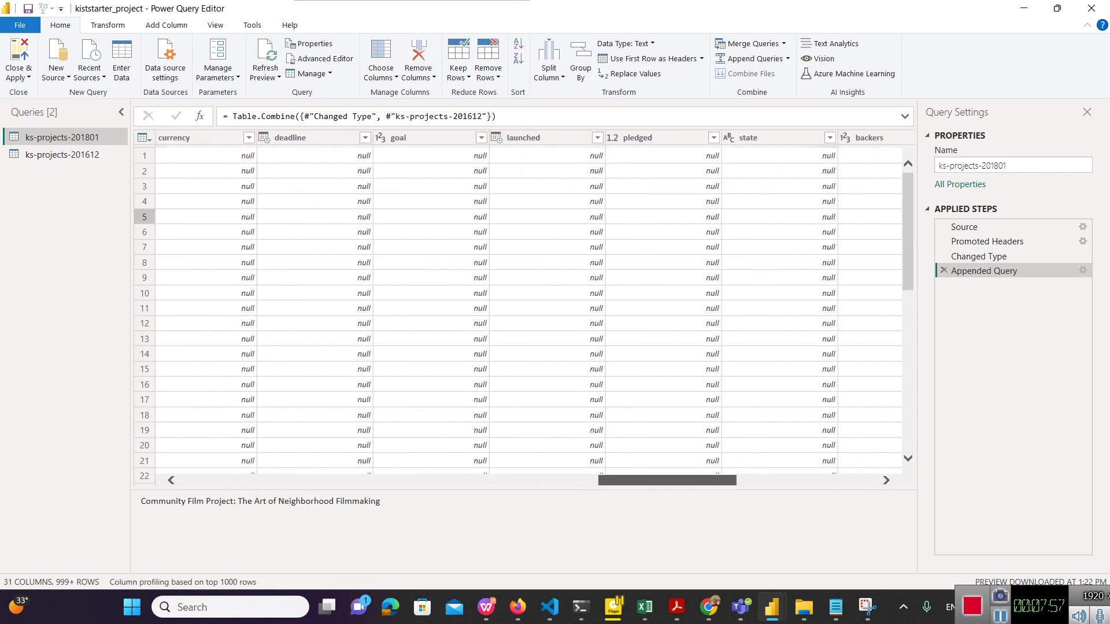
pyautogui.hscroll(5, 534, 307)
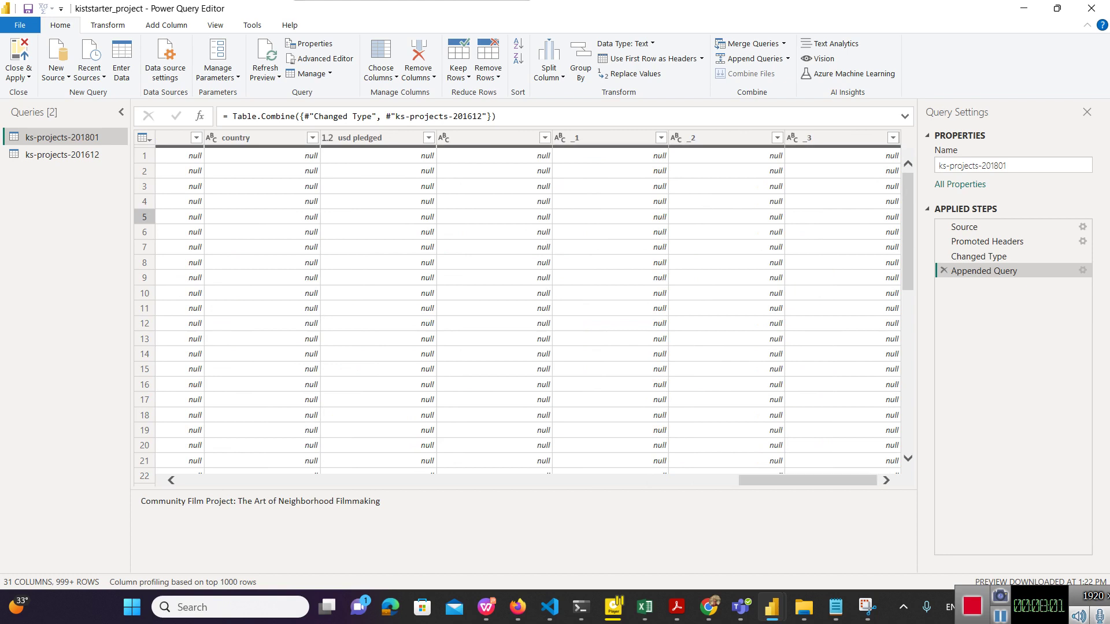
pyautogui.hscroll(-6, 534, 308)
pyautogui.hscroll(-1, 534, 308)
pyautogui.hscroll(-3, 534, 307)
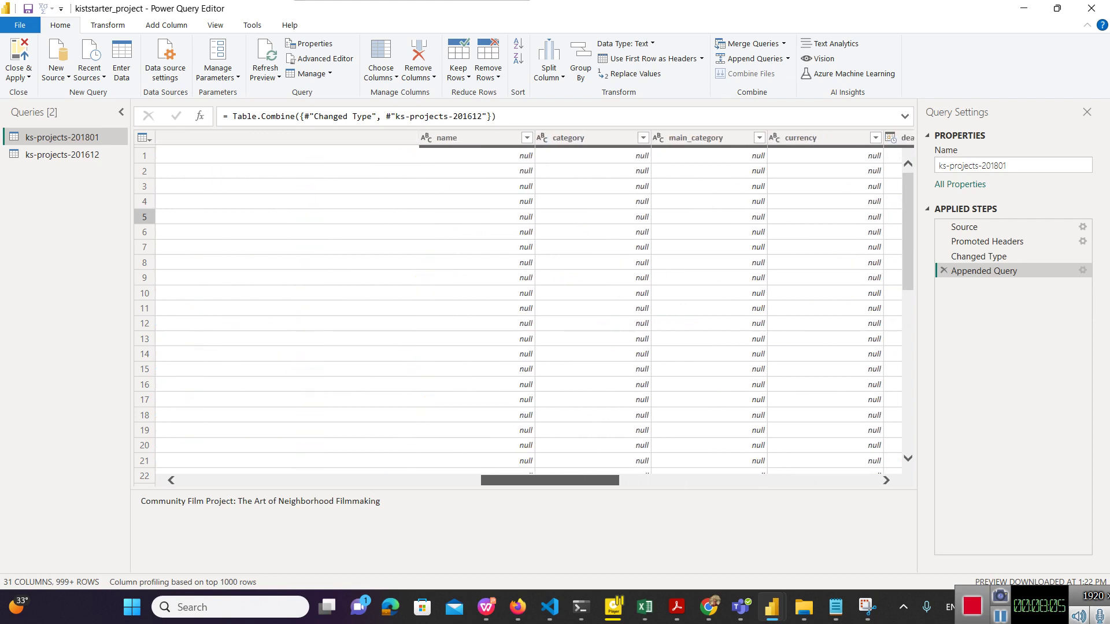
pyautogui.hscroll(-4, 534, 307)
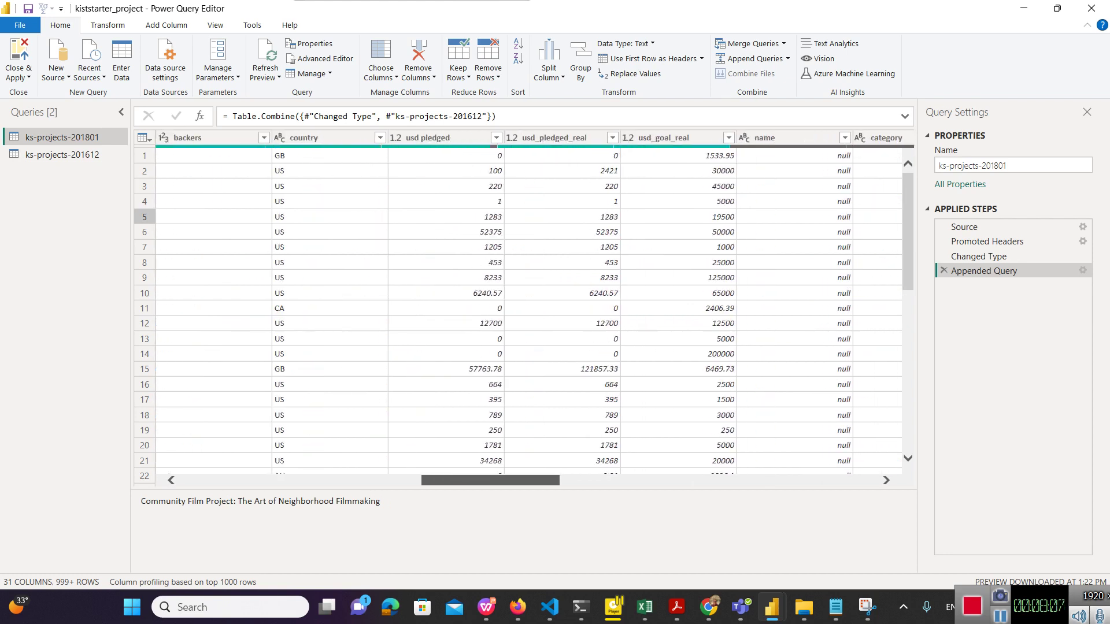
pyautogui.hscroll(-5, 534, 307)
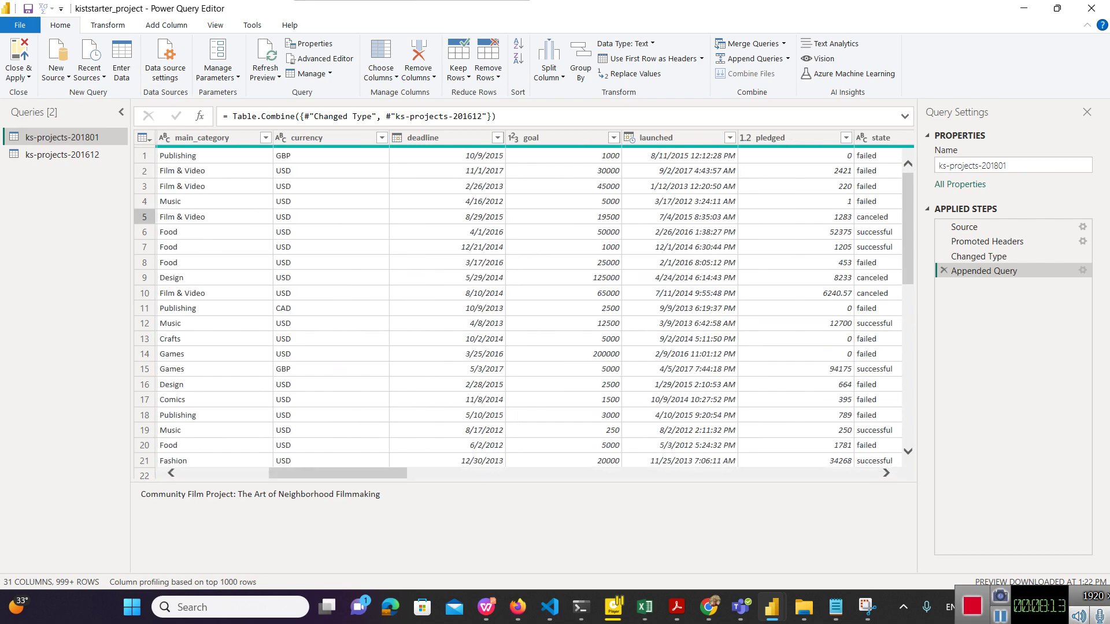
pyautogui.hscroll(3, 520, 307)
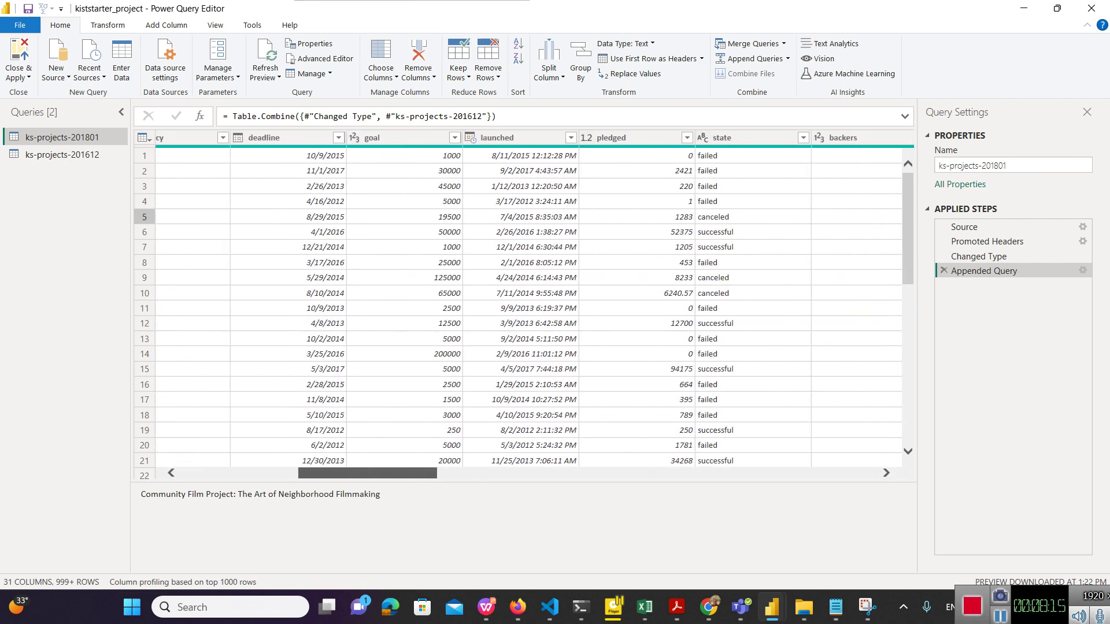
pyautogui.hscroll(10, 534, 306)
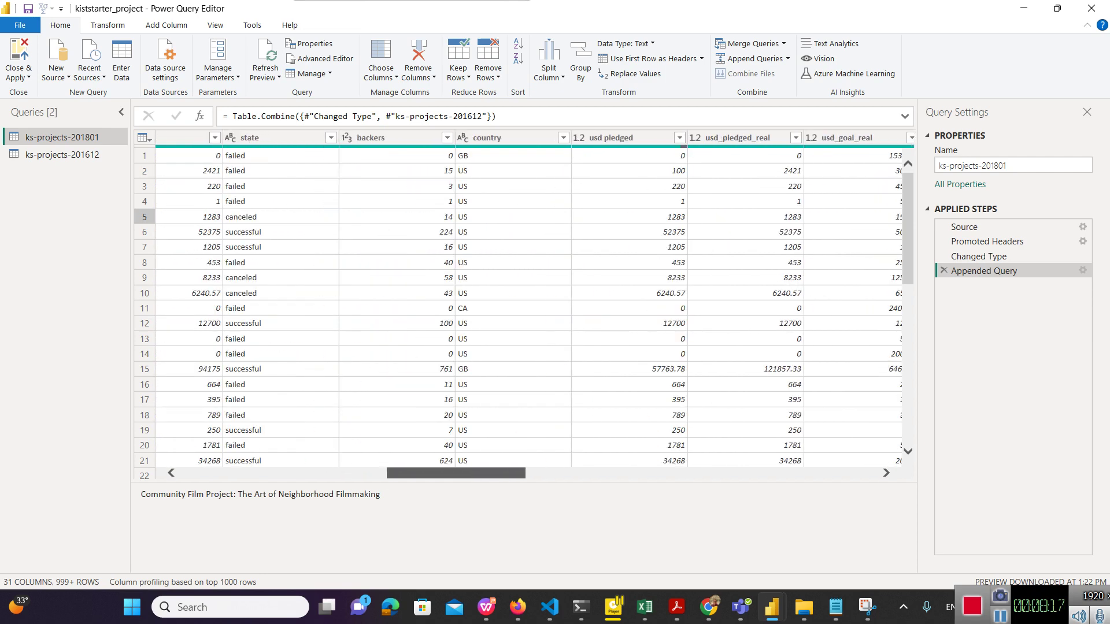
pyautogui.hscroll(6, 534, 306)
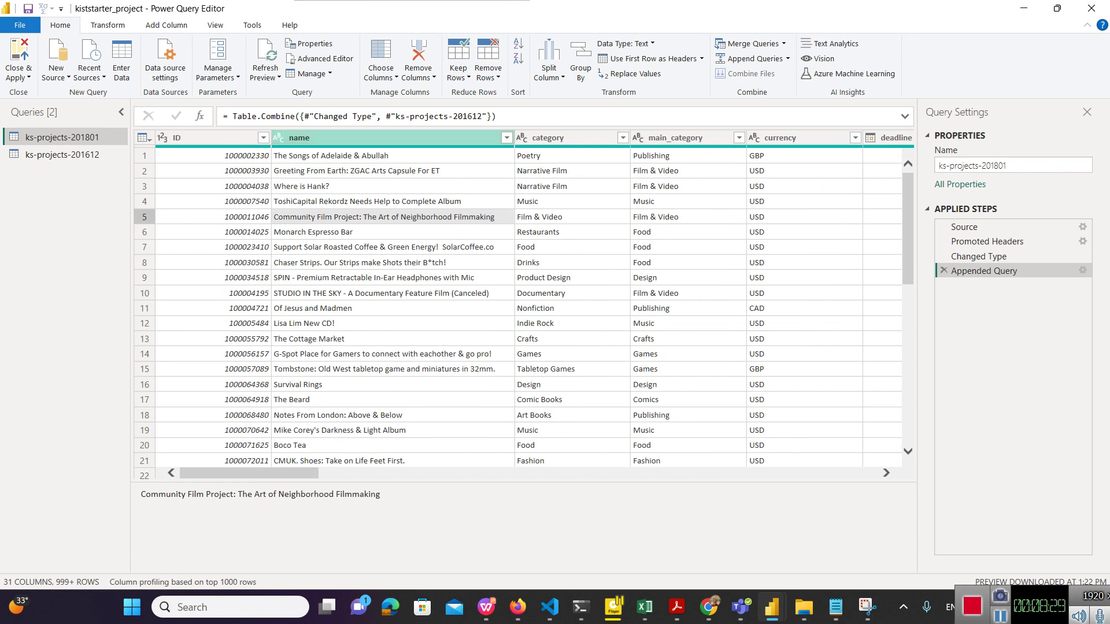
# Step: In ks-projects-201612, trim the trailing space from the 'name ' header and recheck ID
pyautogui.doubleClick(63, 155)
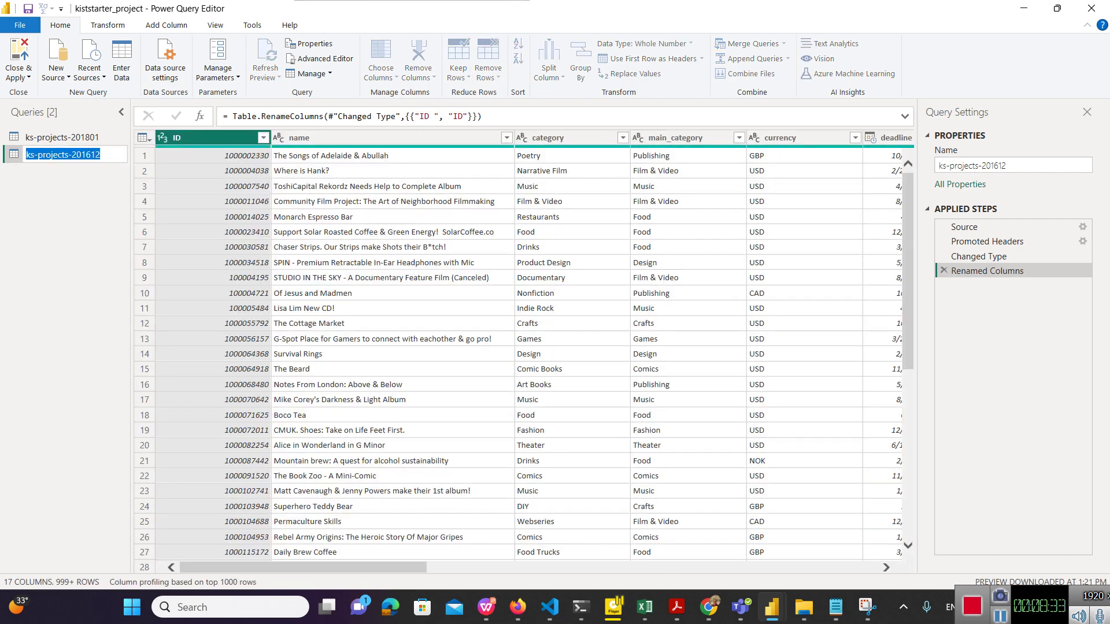
pyautogui.click(86, 155)
pyautogui.doubleClick(299, 138)
pyautogui.click(311, 138)
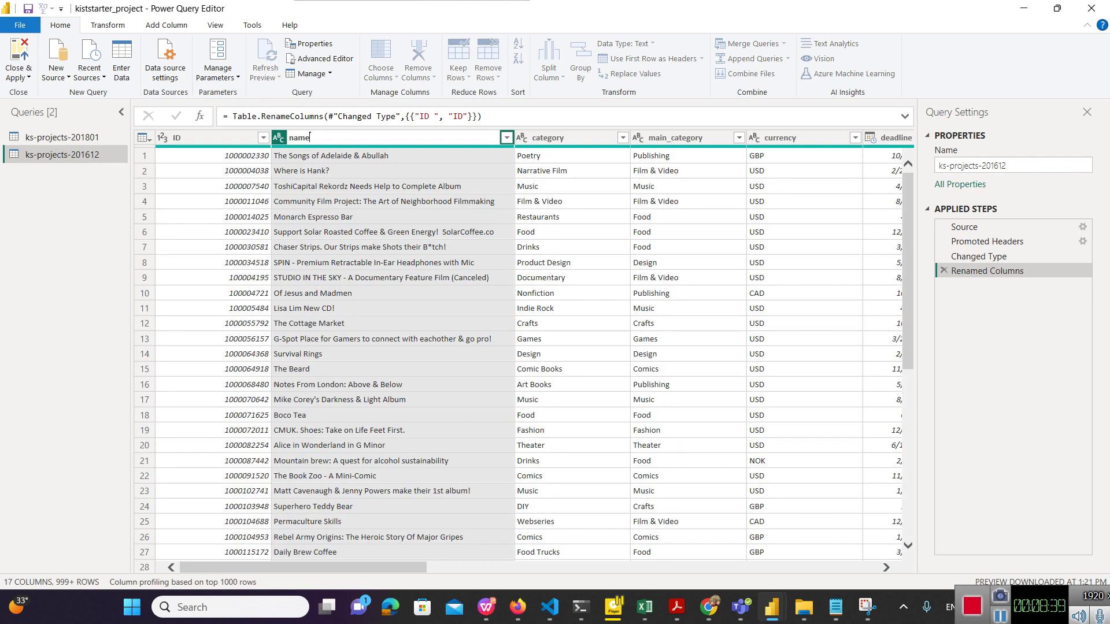
pyautogui.press('Return')
pyautogui.doubleClick(196, 138)
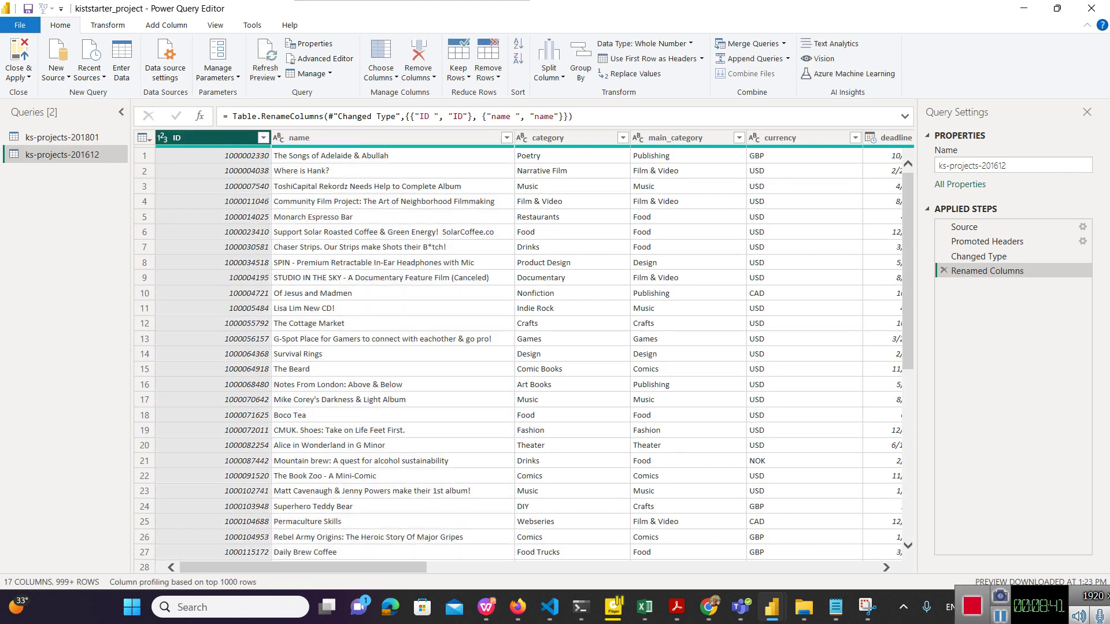
pyautogui.click(196, 138)
pyautogui.press('Return')
# Step: Trim the 'category ' header too, then check the appended ks-projects-201801 query
pyautogui.doubleClick(299, 138)
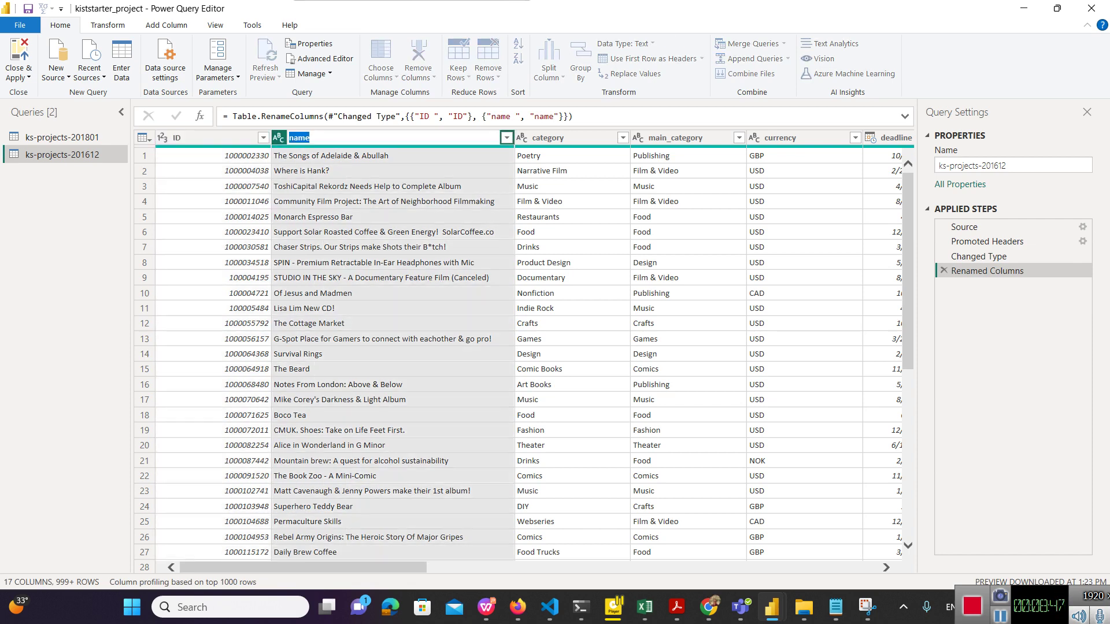
pyautogui.click(323, 138)
pyautogui.click(548, 138)
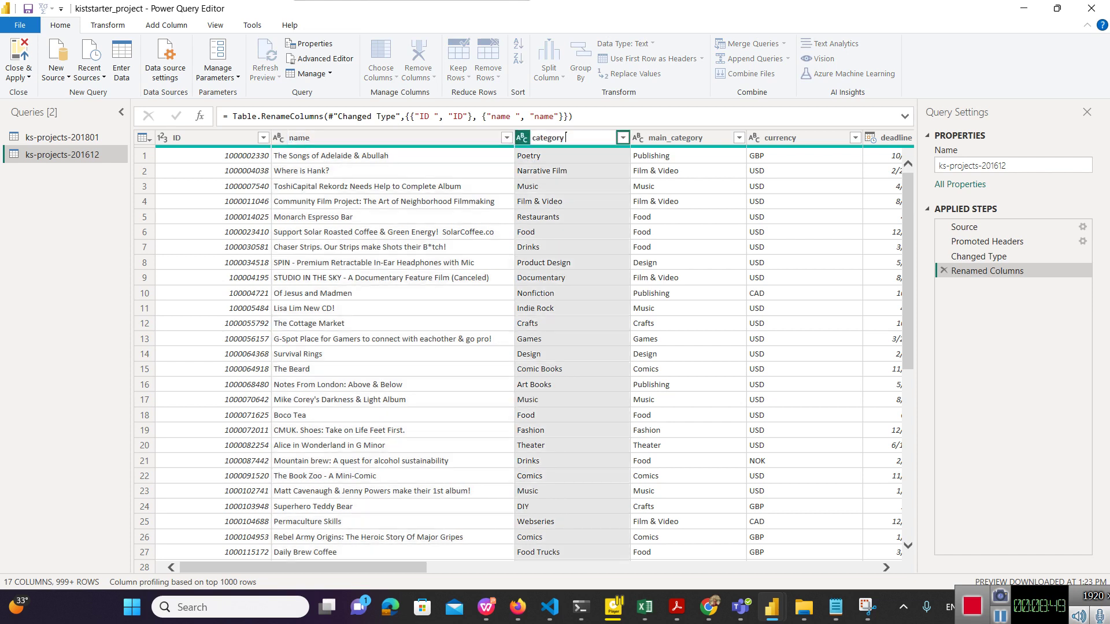
pyautogui.press('BackSpace')
pyautogui.press('Return')
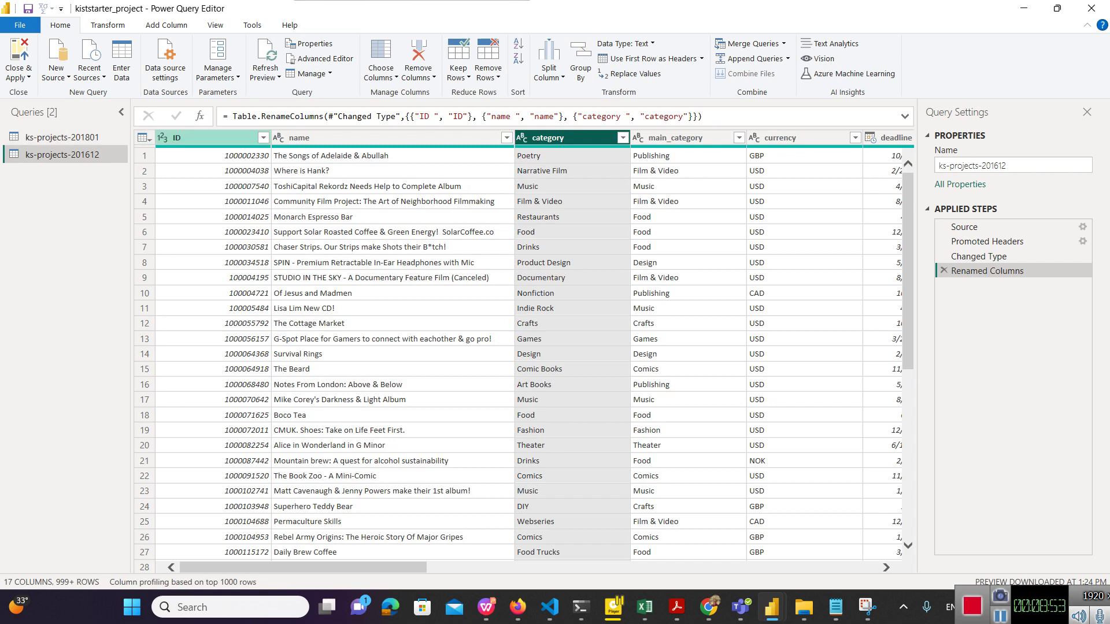
pyautogui.click(62, 137)
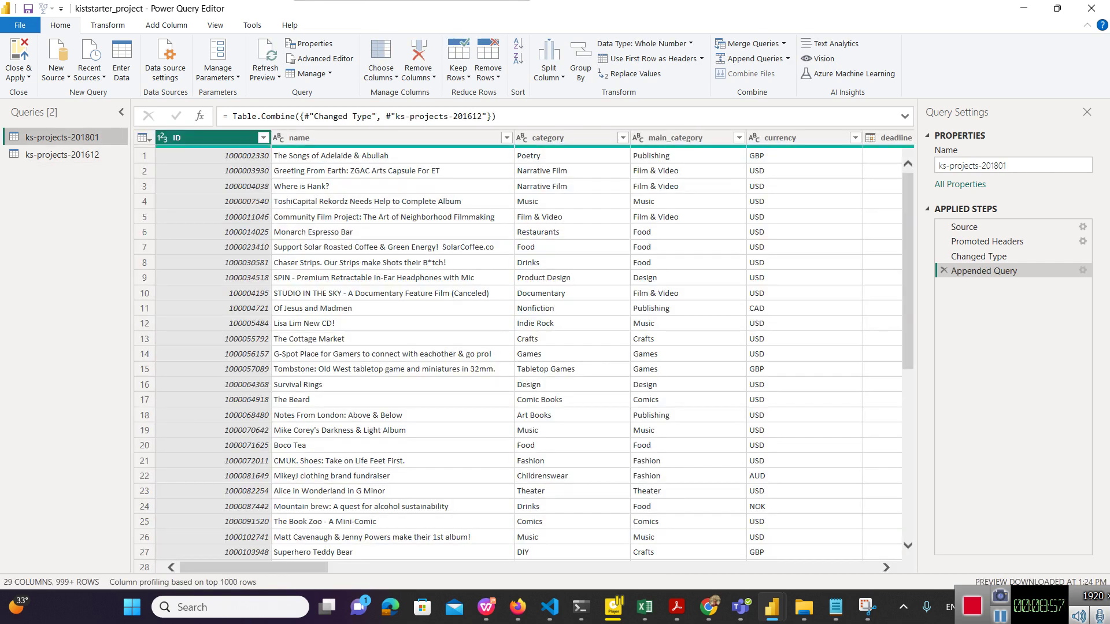
# Step: Review the full main_category value list without filtering, then switch to the ks-projects-201612 query
pyautogui.hscroll(3, 535, 347)
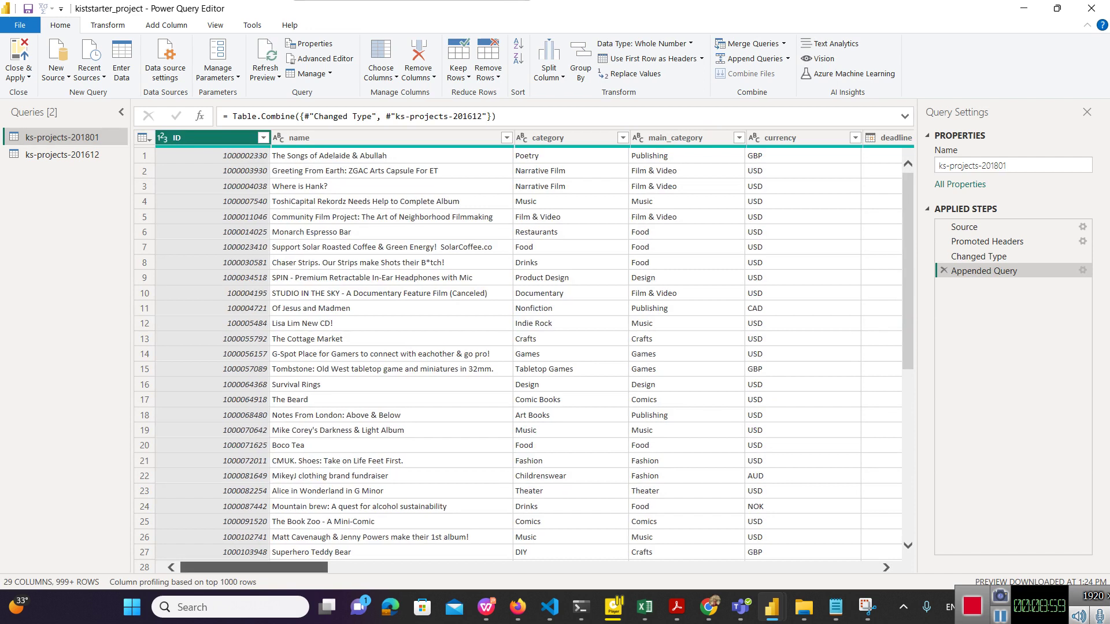
pyautogui.hscroll(-3, 534, 346)
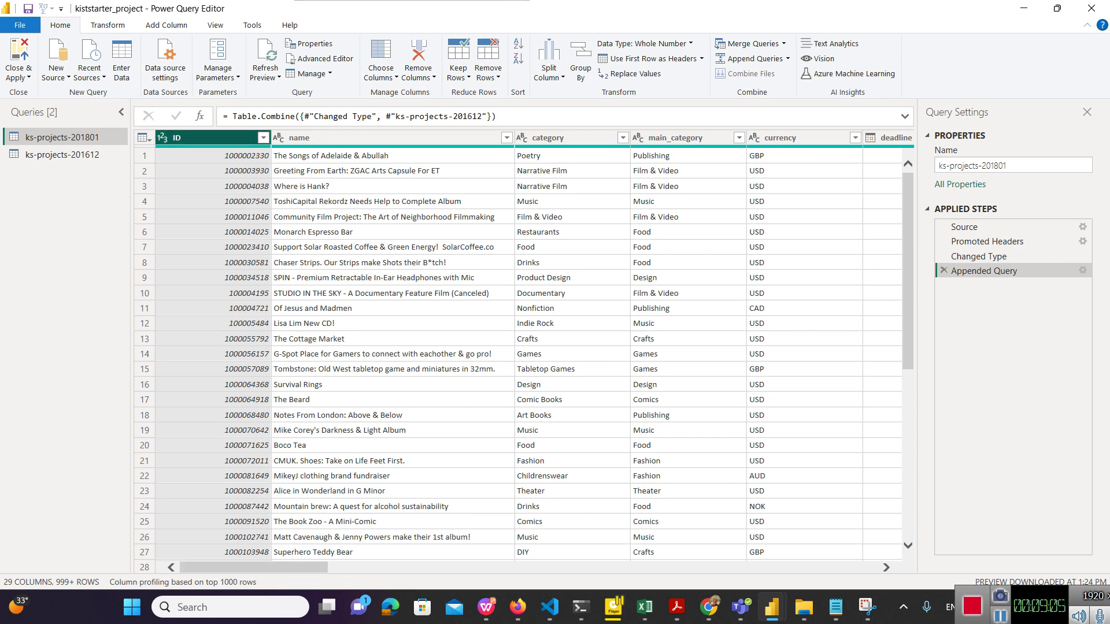
pyautogui.moveTo(254, 567); pyautogui.dragTo(582, 567)
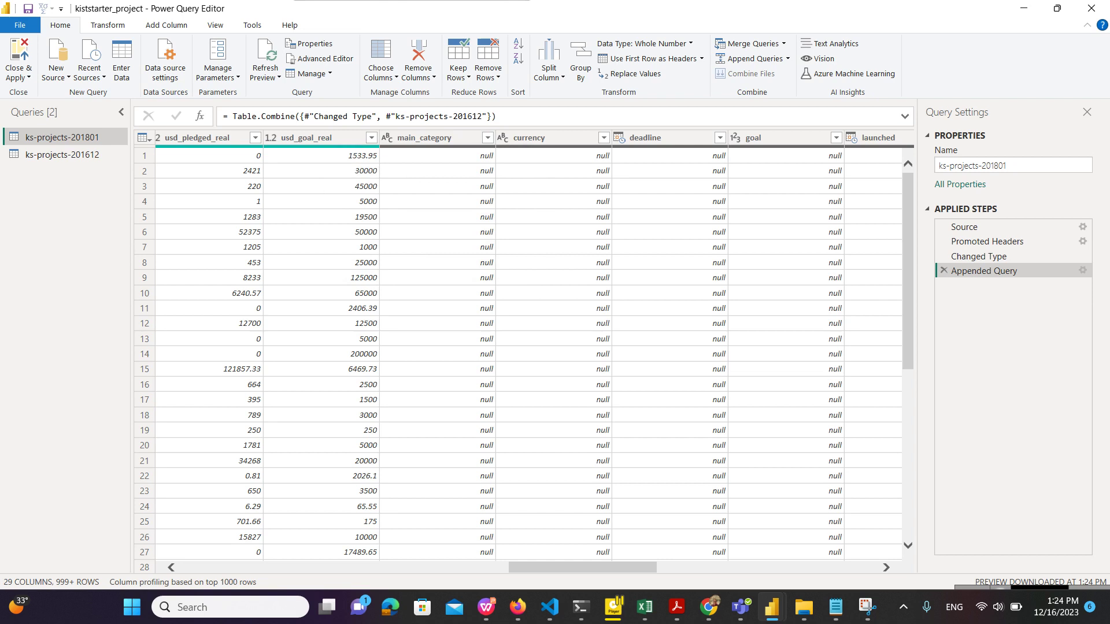
pyautogui.click(487, 137)
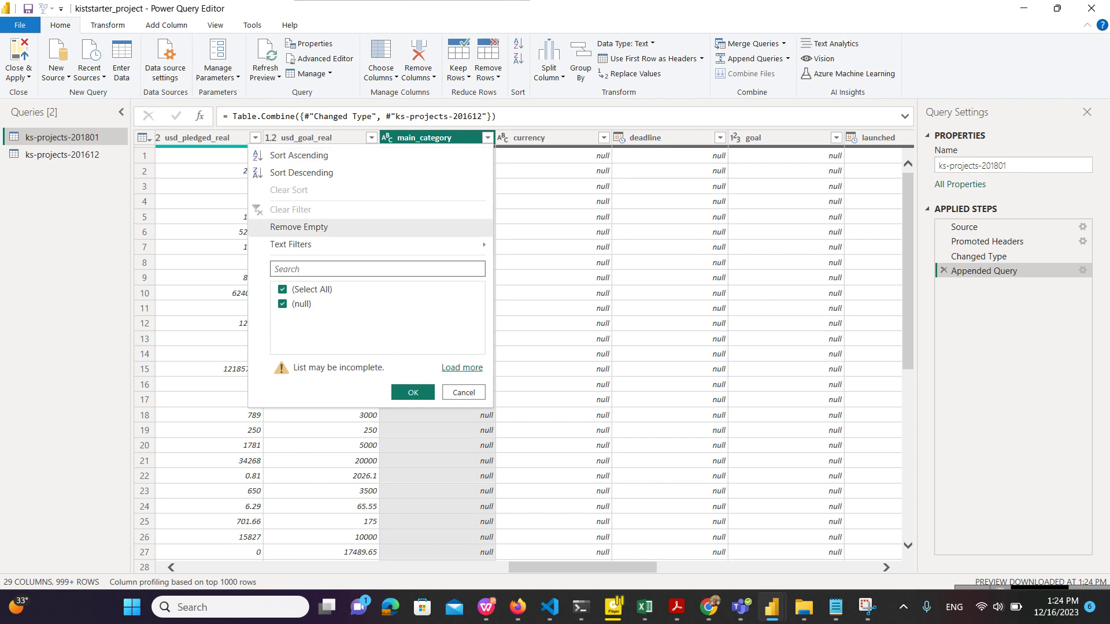
pyautogui.click(462, 367)
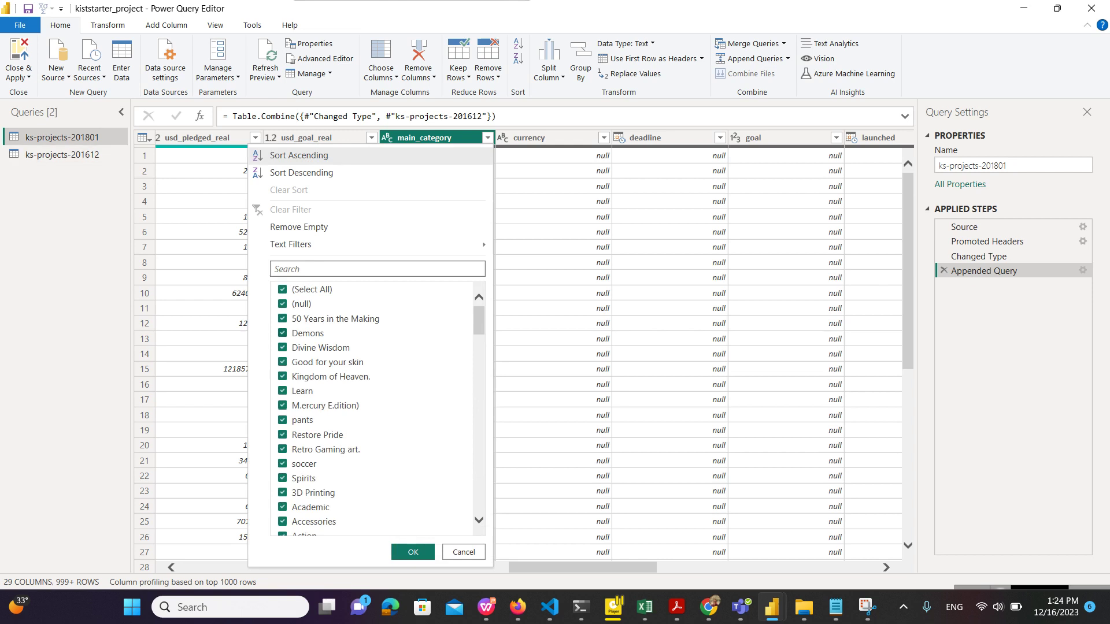
pyautogui.press('Escape')
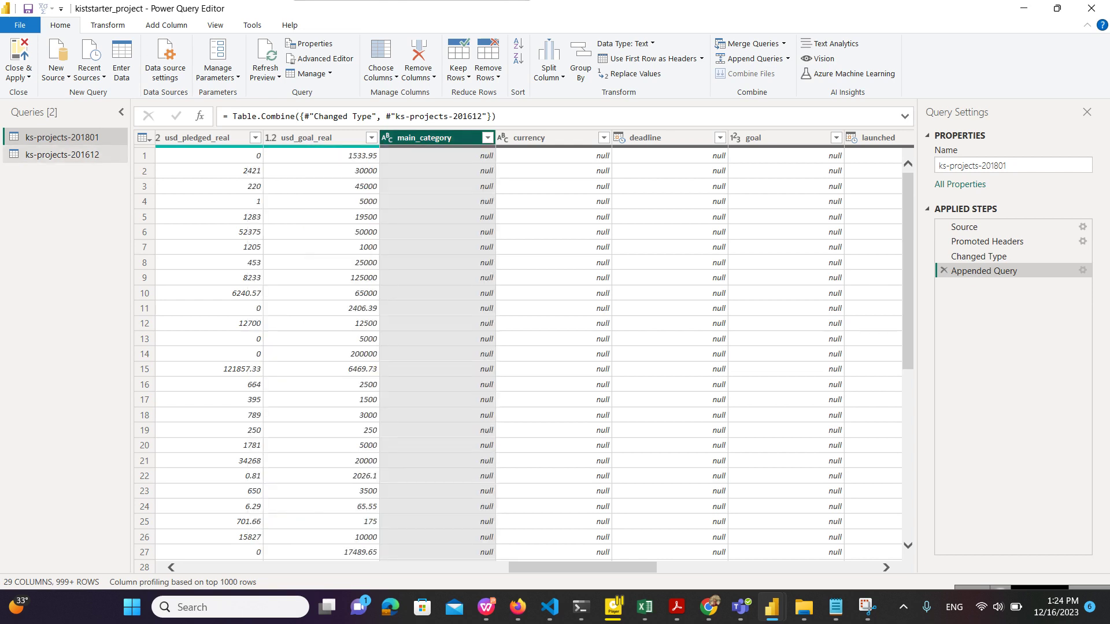
pyautogui.click(61, 155)
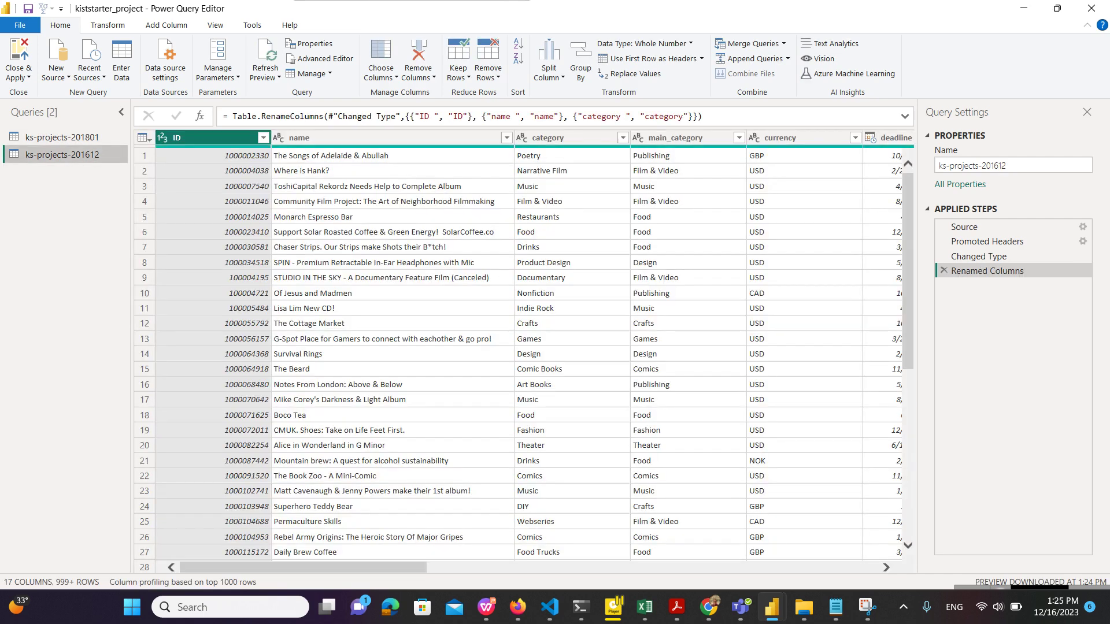
# Step: Trim the trailing spaces from the main_category and currency column headers
pyautogui.click(675, 139)
pyautogui.doubleClick(675, 138)
pyautogui.press('Return')
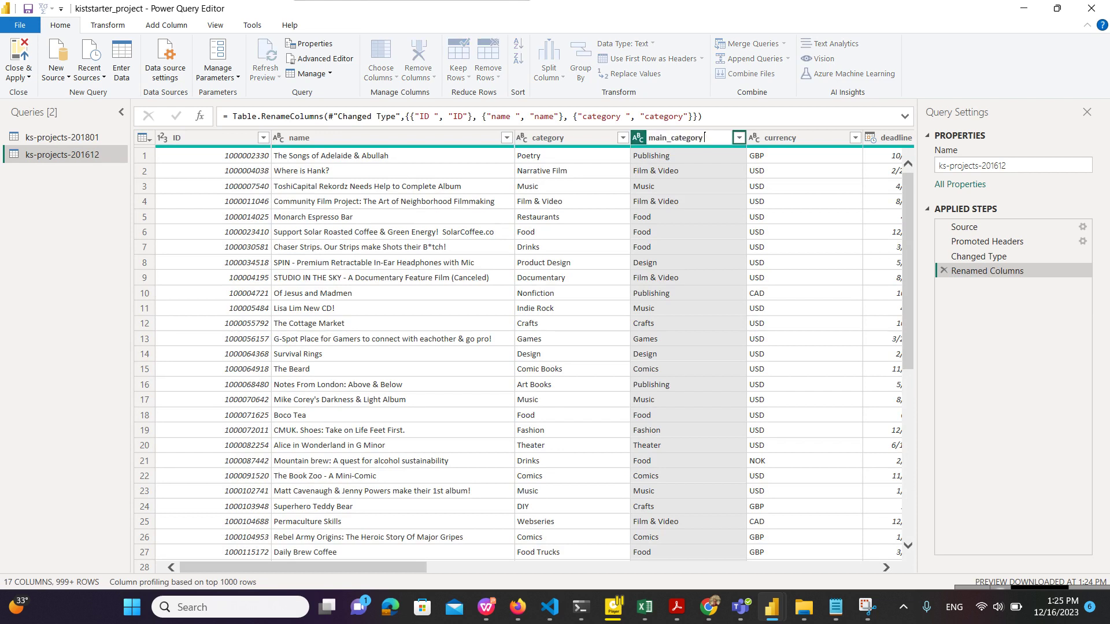
pyautogui.press('Return')
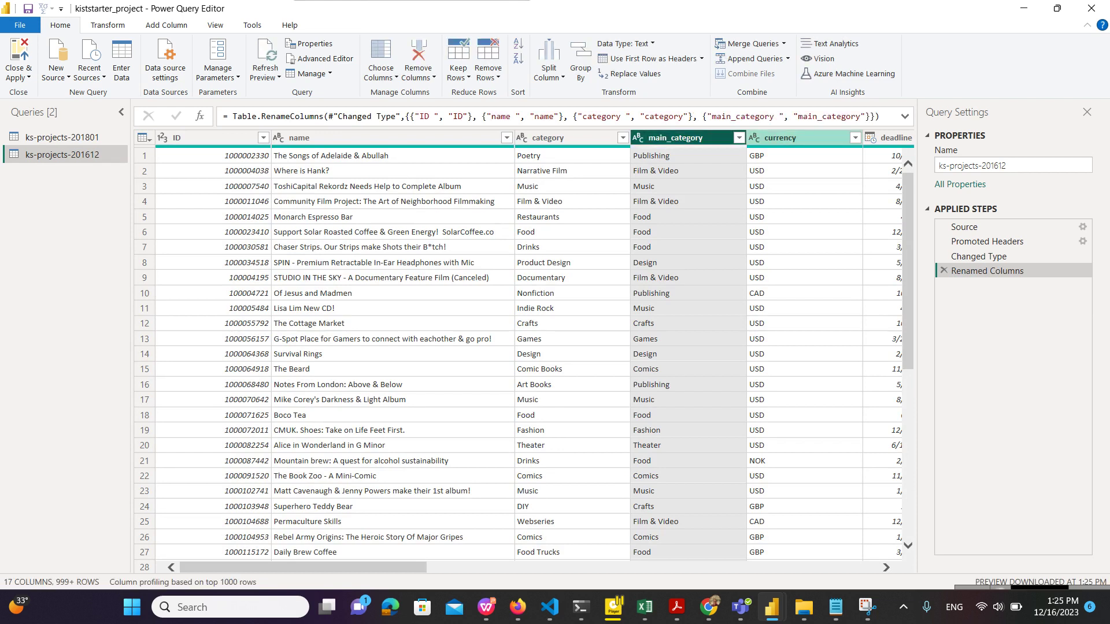
pyautogui.doubleClick(780, 138)
pyautogui.click(801, 139)
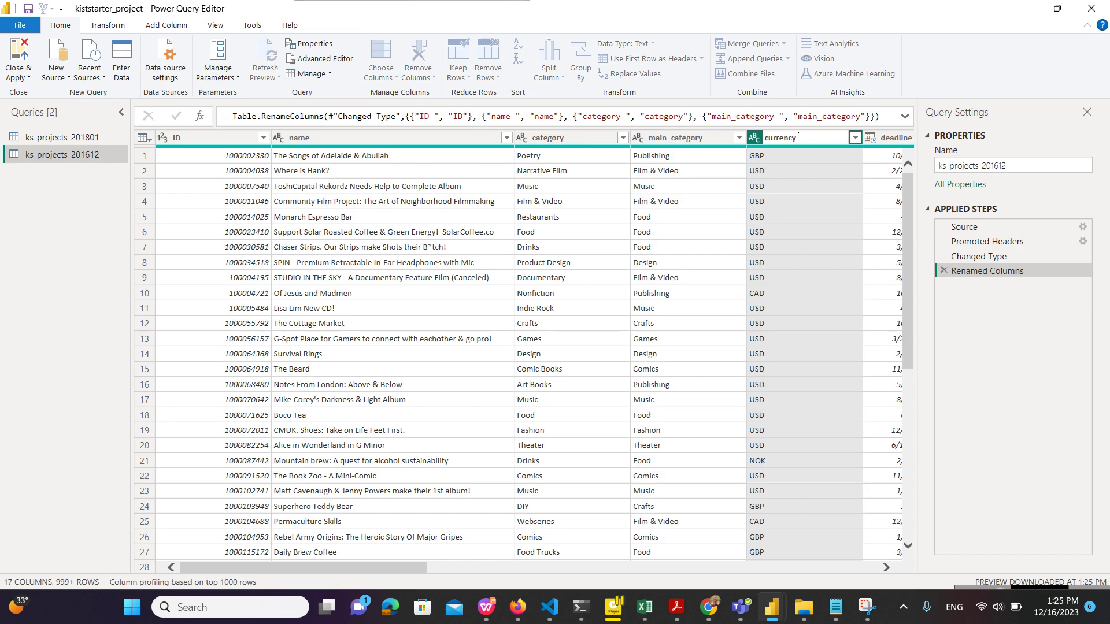
pyautogui.press('Return')
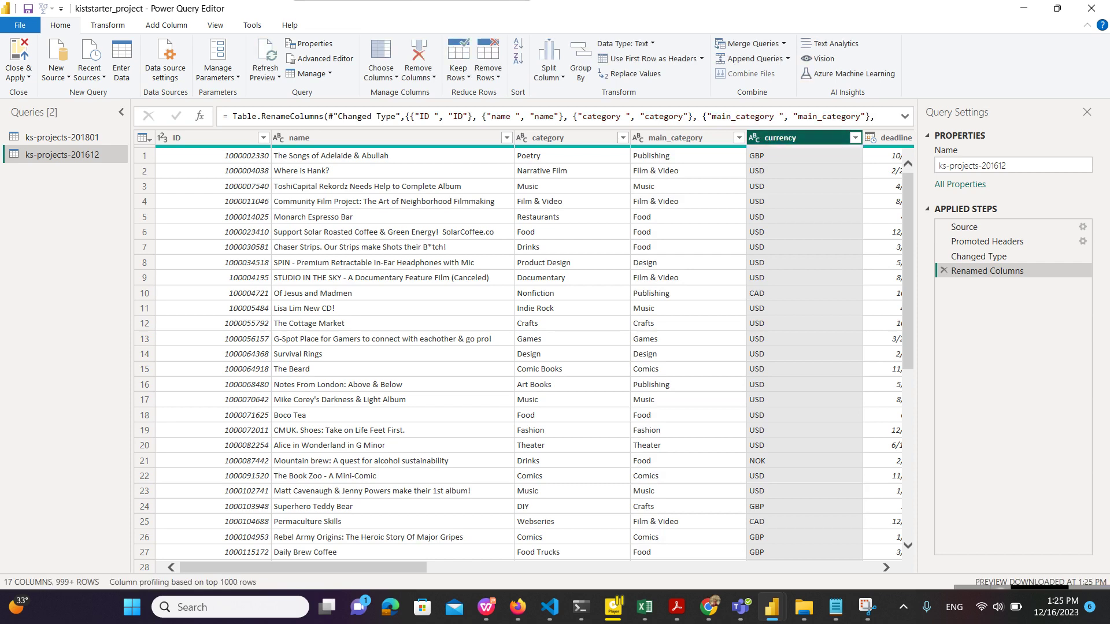
# Step: Trim the deadline, goal and launched column headers
pyautogui.hscroll(10, 534, 352)
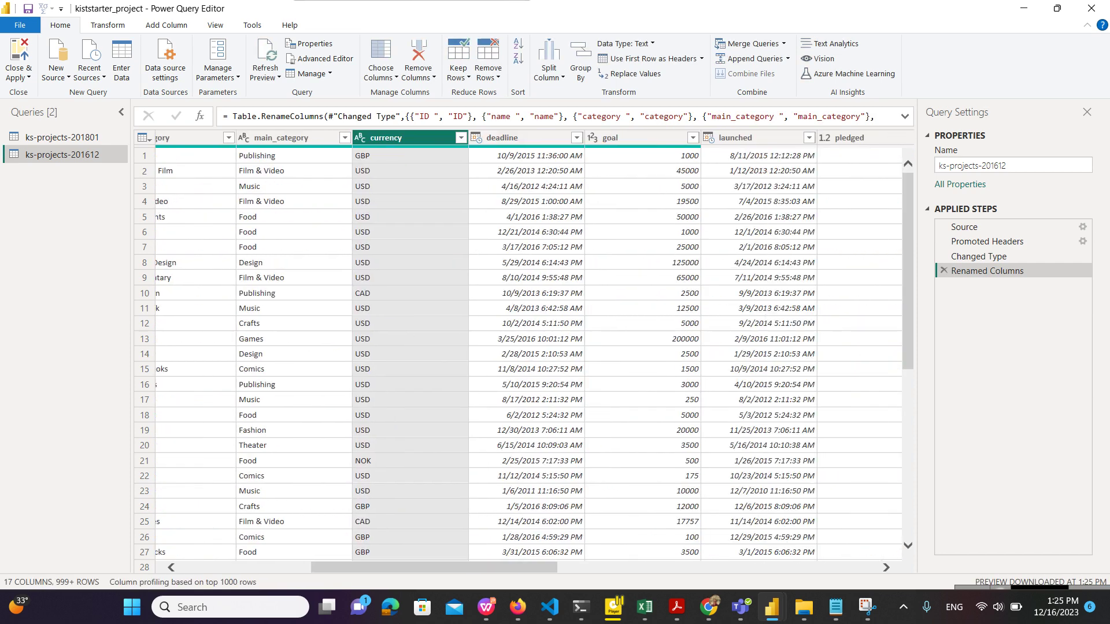
pyautogui.doubleClick(532, 138)
pyautogui.click(534, 138)
pyautogui.press('Return')
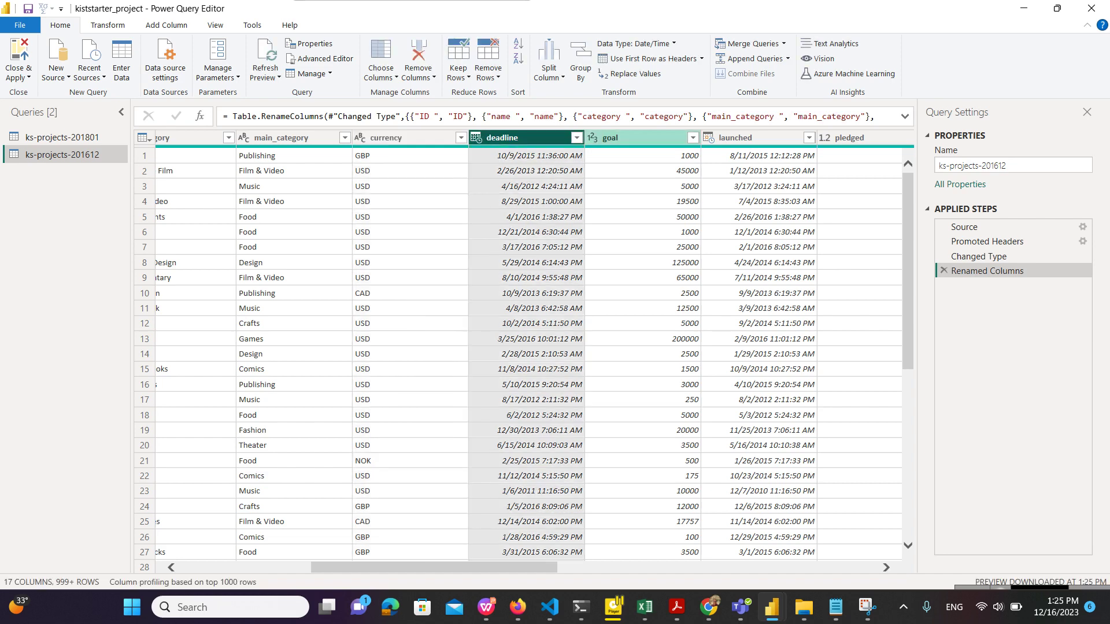
pyautogui.click(636, 137)
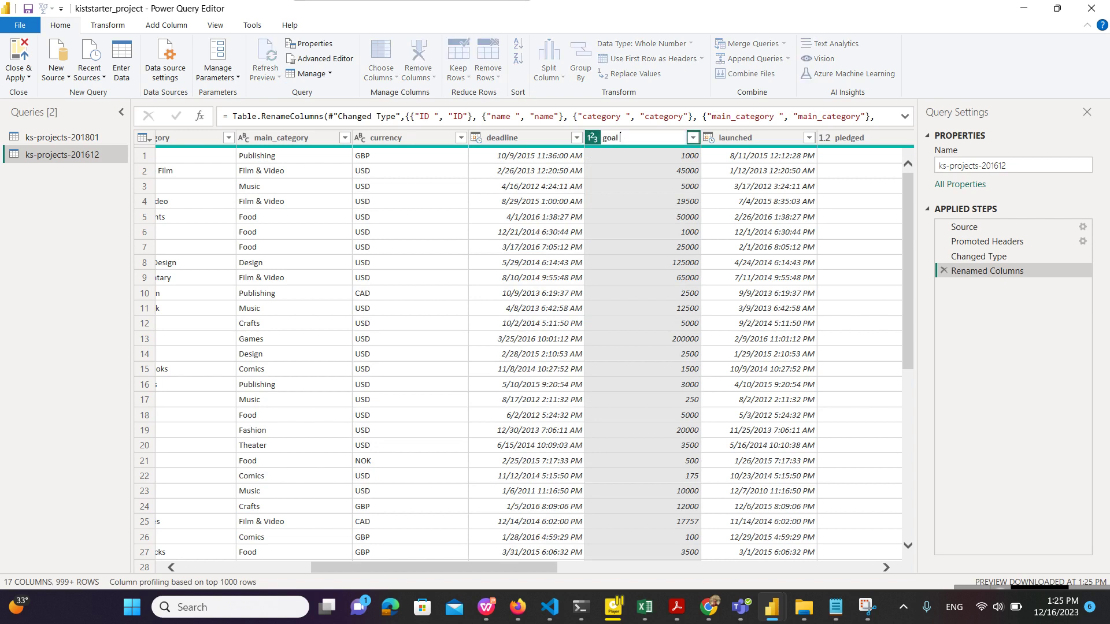
pyautogui.press('Return')
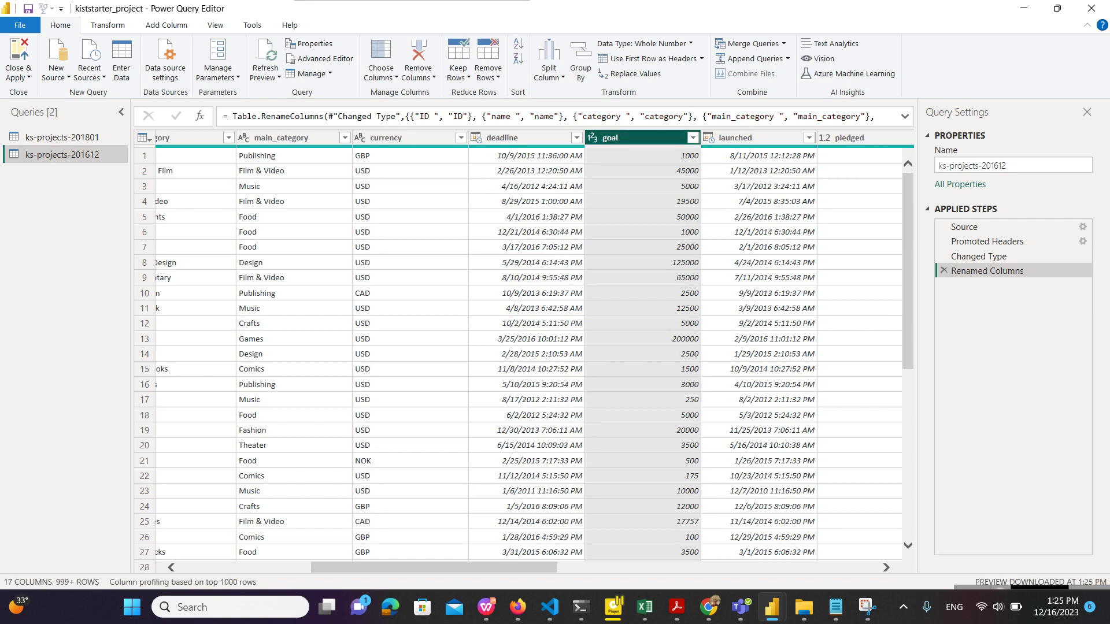
pyautogui.doubleClick(745, 138)
pyautogui.press('Return')
# Step: Remove the trailing spaces from the pledged, state and backers column headers
pyautogui.moveTo(434, 567); pyautogui.dragTo(528, 568)
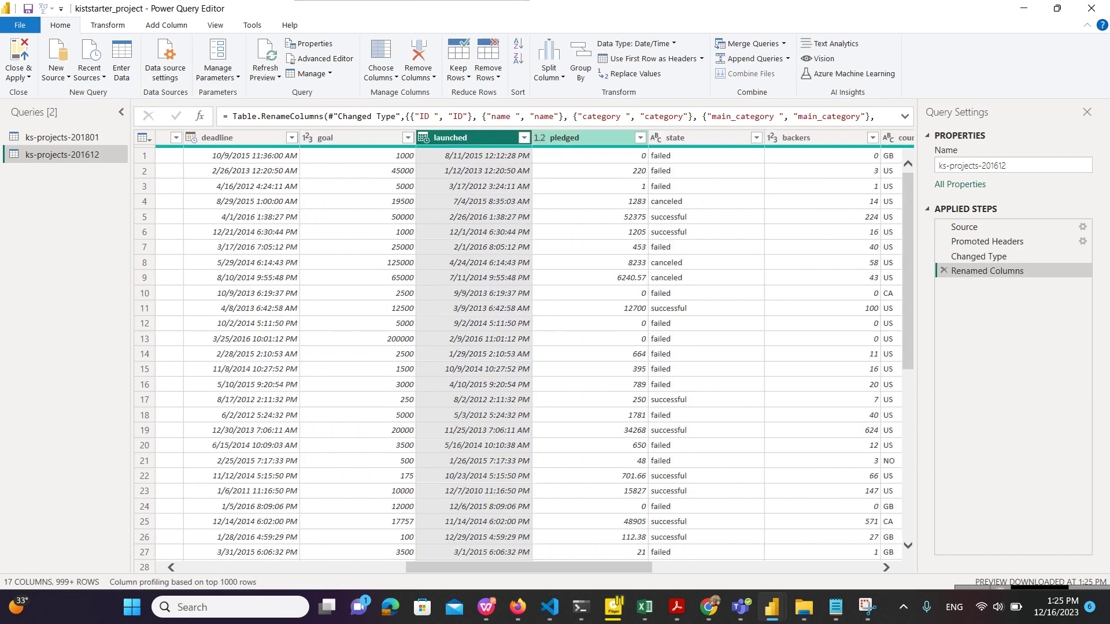
pyautogui.doubleClick(579, 137)
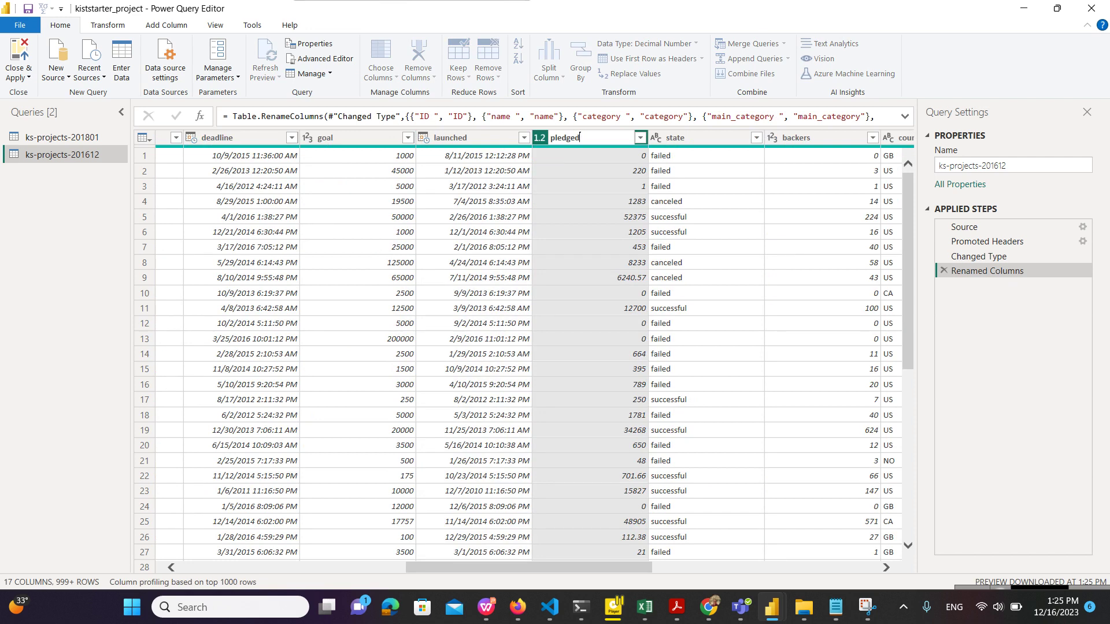
pyautogui.press('Return')
pyautogui.doubleClick(695, 138)
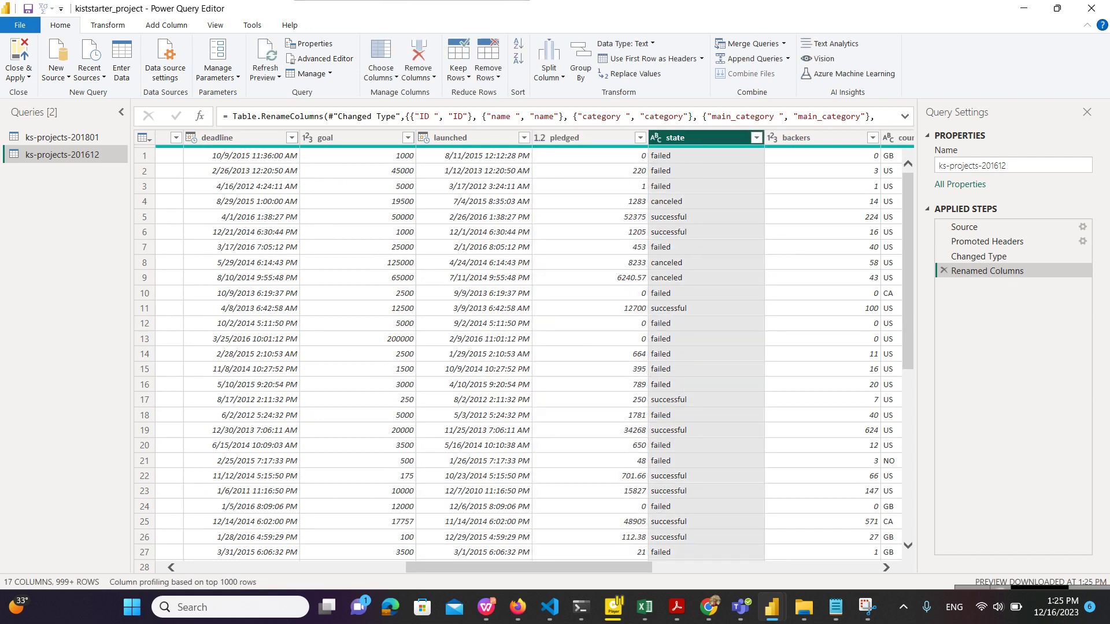
pyautogui.press('Right')
pyautogui.press('BackSpace')
pyautogui.press('Return')
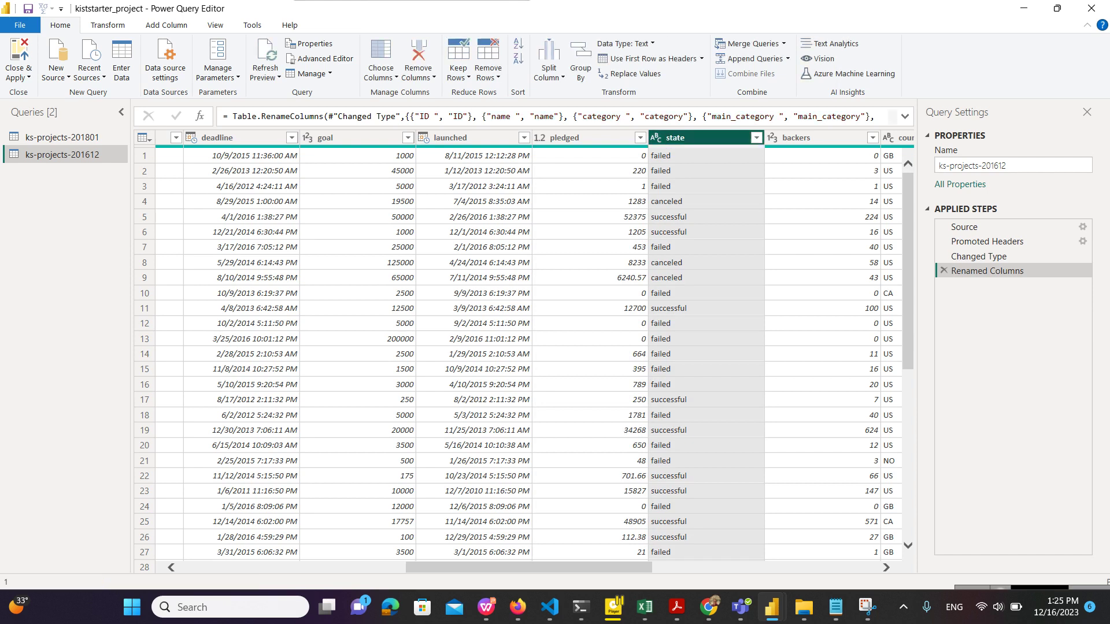
pyautogui.click(811, 138)
pyautogui.doubleClick(811, 137)
pyautogui.press('Right')
pyautogui.press('BackSpace')
pyautogui.press('Return')
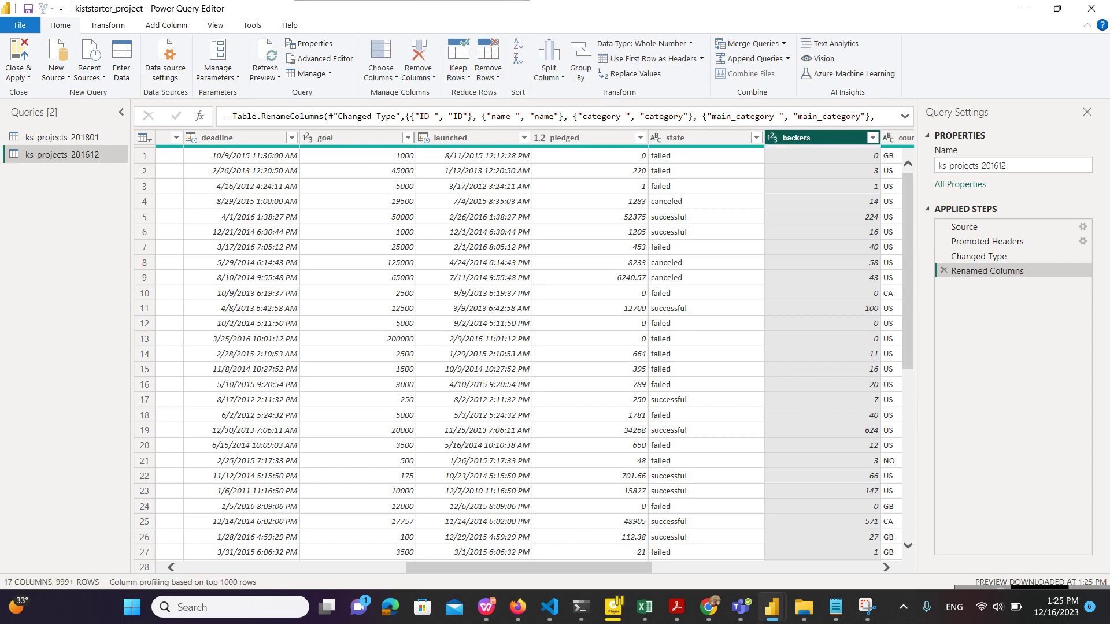
# Step: Trim the country and usd pledged headers, then select the ks-projects-201801 query
pyautogui.hscroll(5, 534, 352)
pyautogui.moveTo(614, 567); pyautogui.dragTo(665, 567)
pyautogui.click(520, 138)
pyautogui.doubleClick(514, 137)
pyautogui.press('Return')
pyautogui.doubleClick(630, 137)
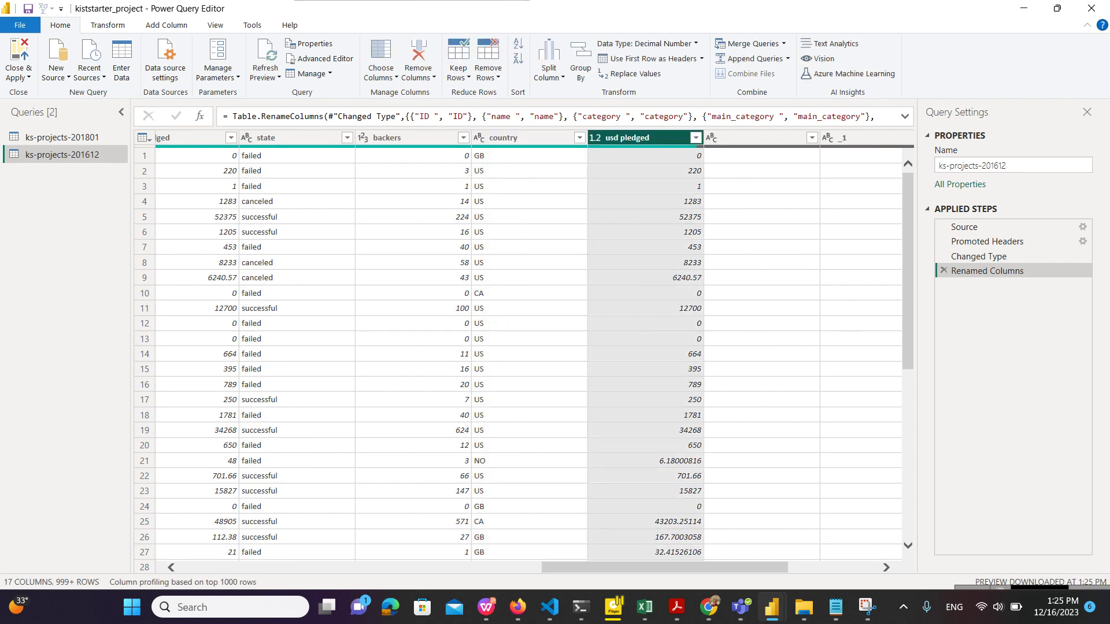
pyautogui.click(657, 137)
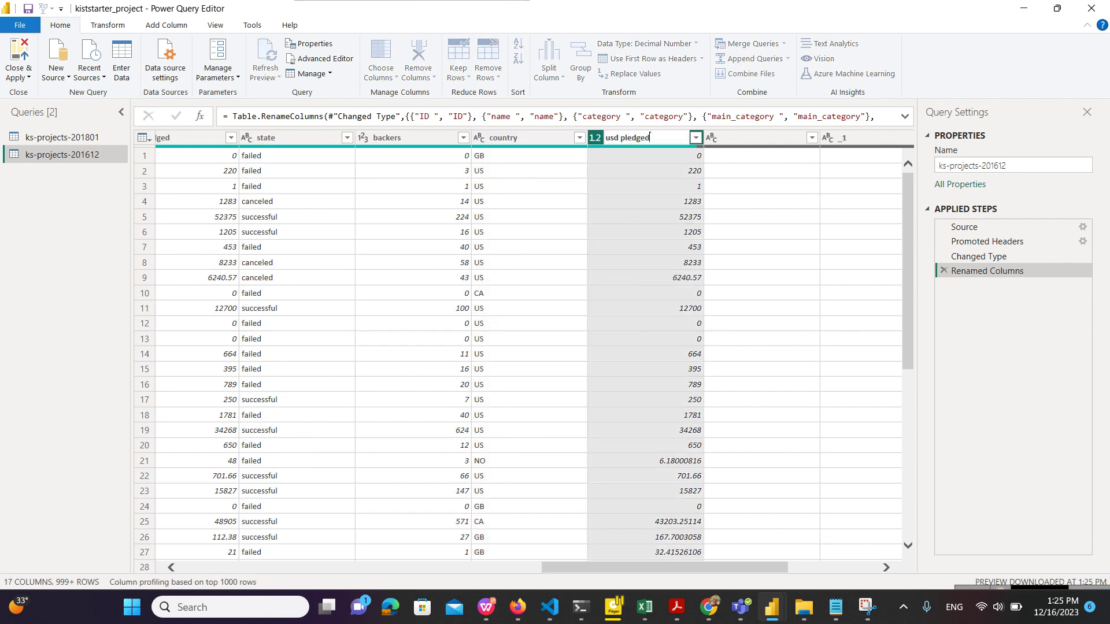
pyautogui.press('Return')
pyautogui.hscroll(5, 517, 352)
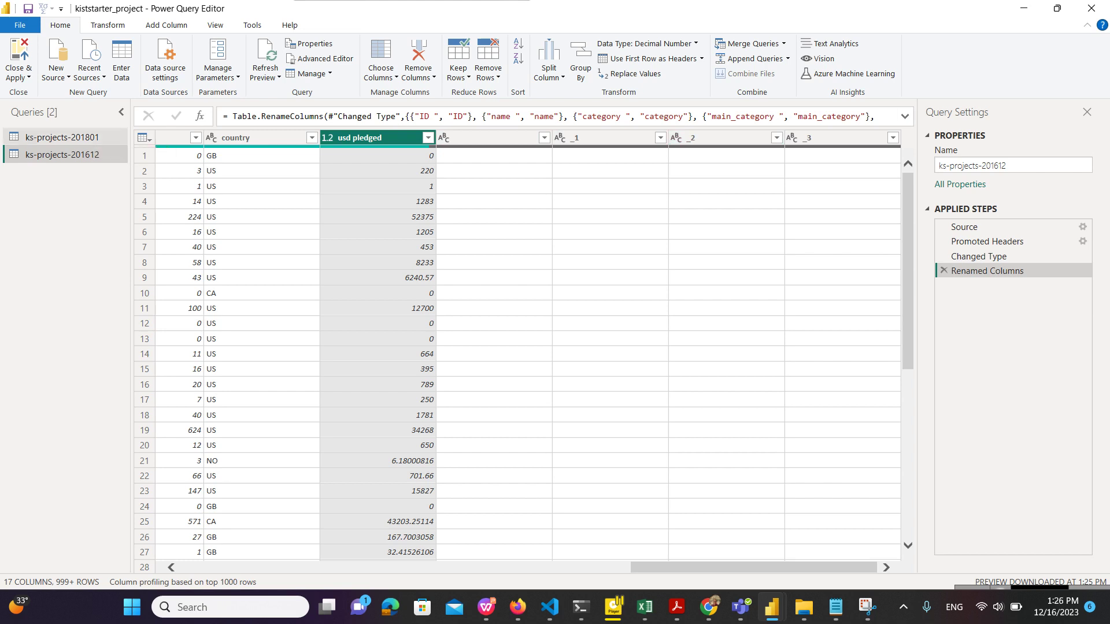
pyautogui.click(90, 139)
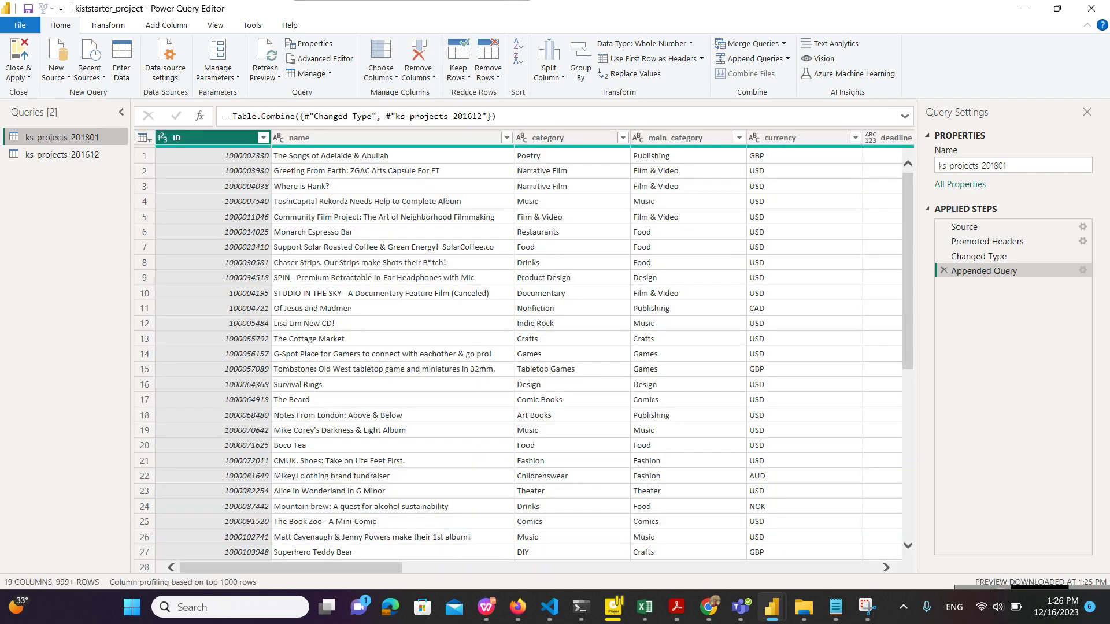
# Step: Compare the columns of ks-projects-201612, then return to the ks-projects-201801 query
pyautogui.moveTo(291, 567); pyautogui.dragTo(766, 567)
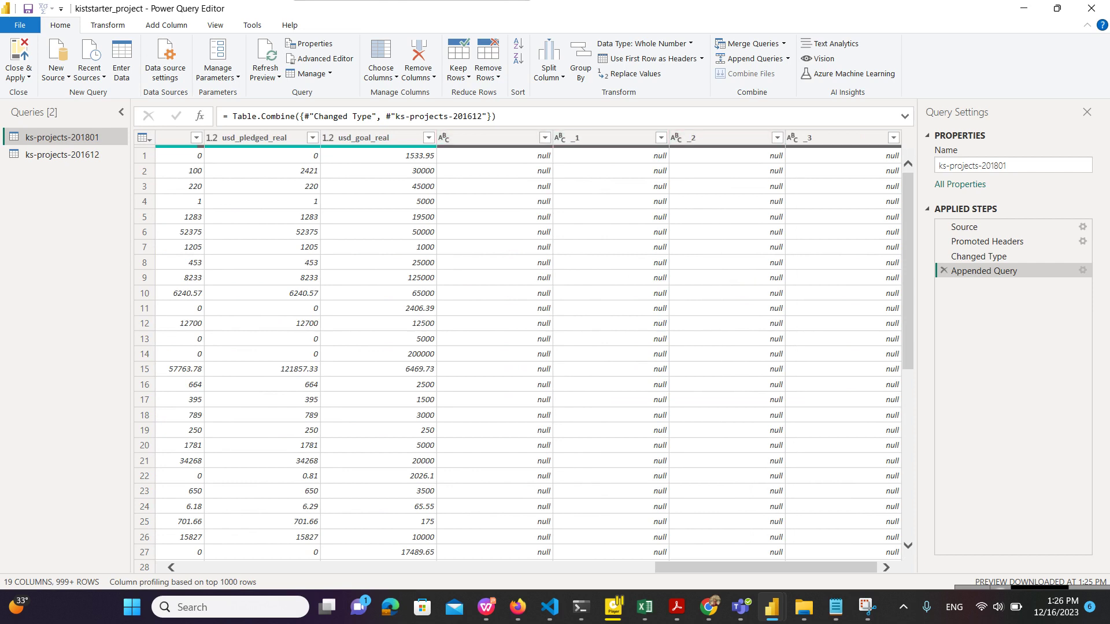
pyautogui.doubleClick(63, 155)
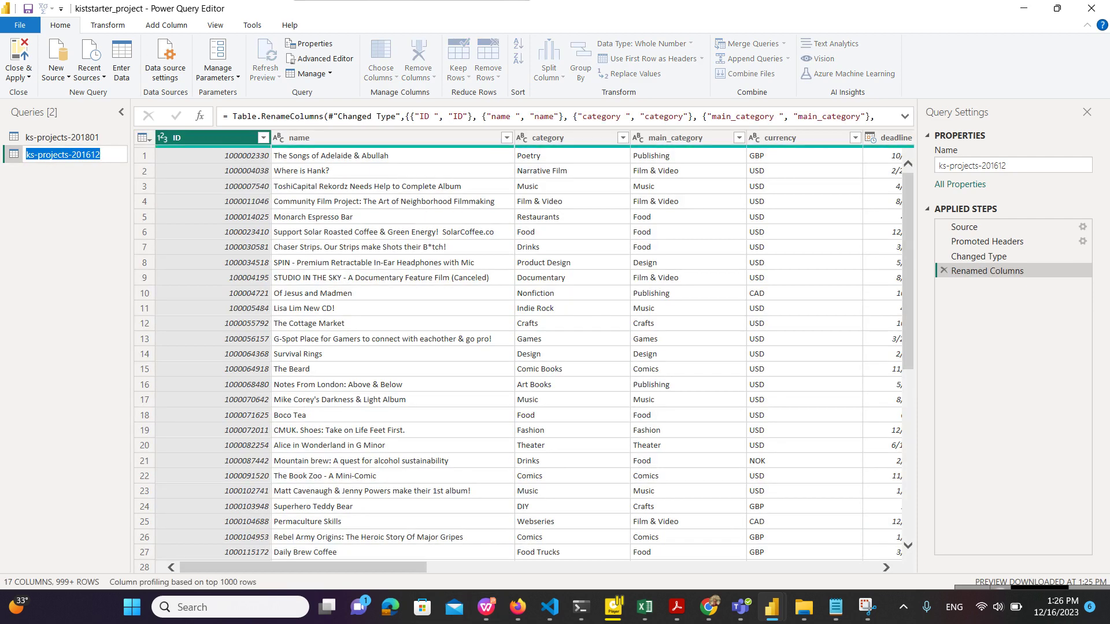
pyautogui.moveTo(304, 567); pyautogui.dragTo(658, 568)
pyautogui.hscroll(5, 520, 346)
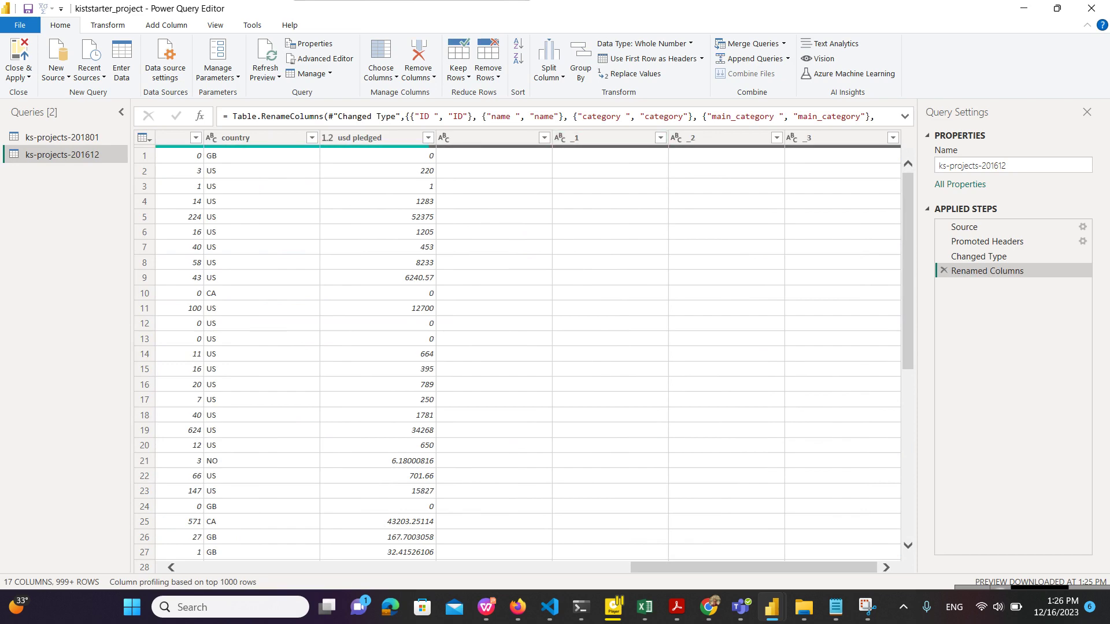
pyautogui.click(62, 138)
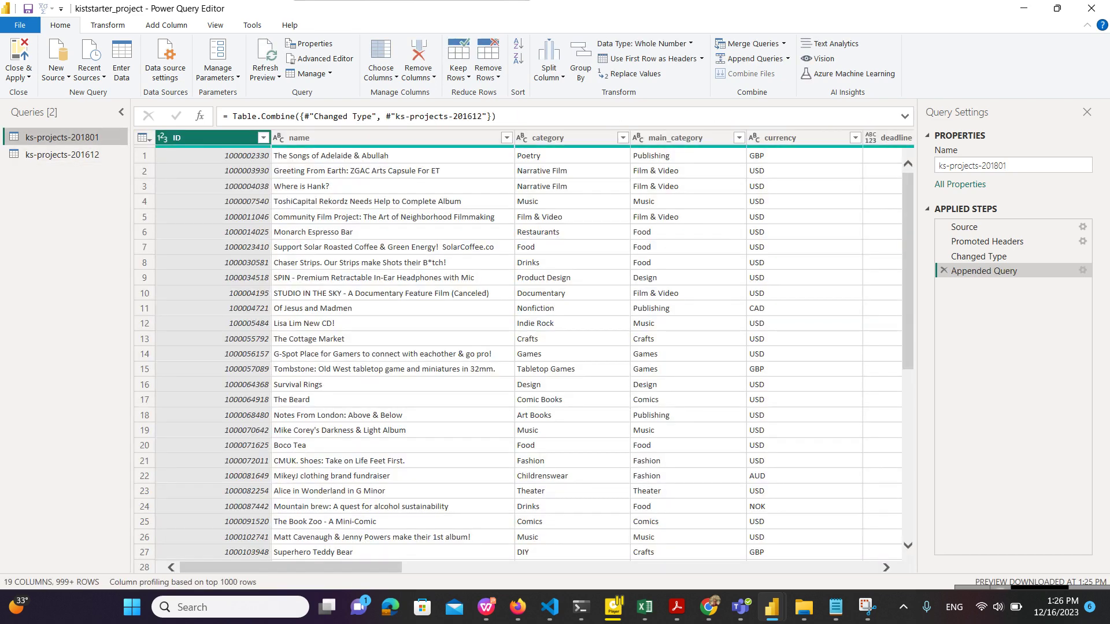
pyautogui.hscroll(10, 521, 347)
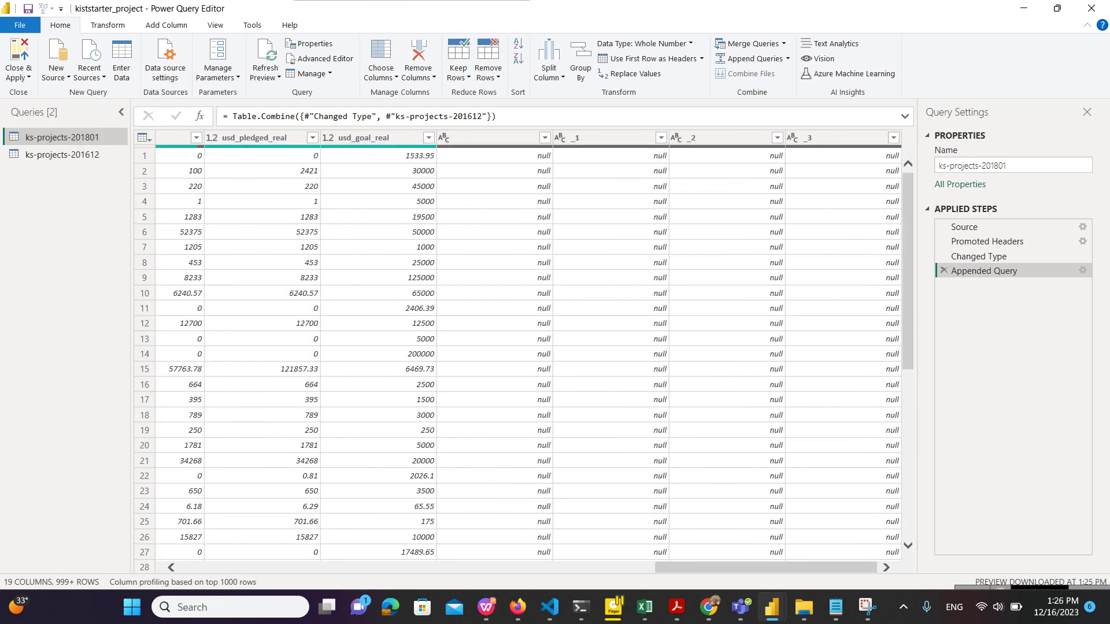
# Step: Select the blank, _1, _2 and _3 null columns and remove them
pyautogui.click(493, 138)
pyautogui.click(610, 155)
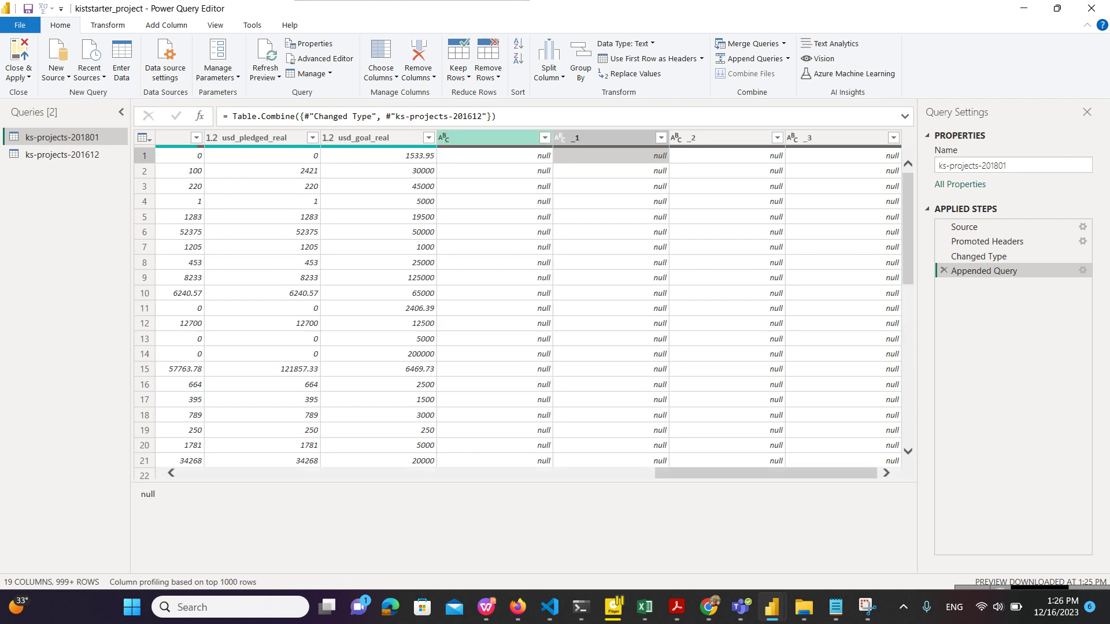
pyautogui.click(493, 138)
pyautogui.keyDown('ctrl'); pyautogui.click(611, 138); pyautogui.keyUp('ctrl')
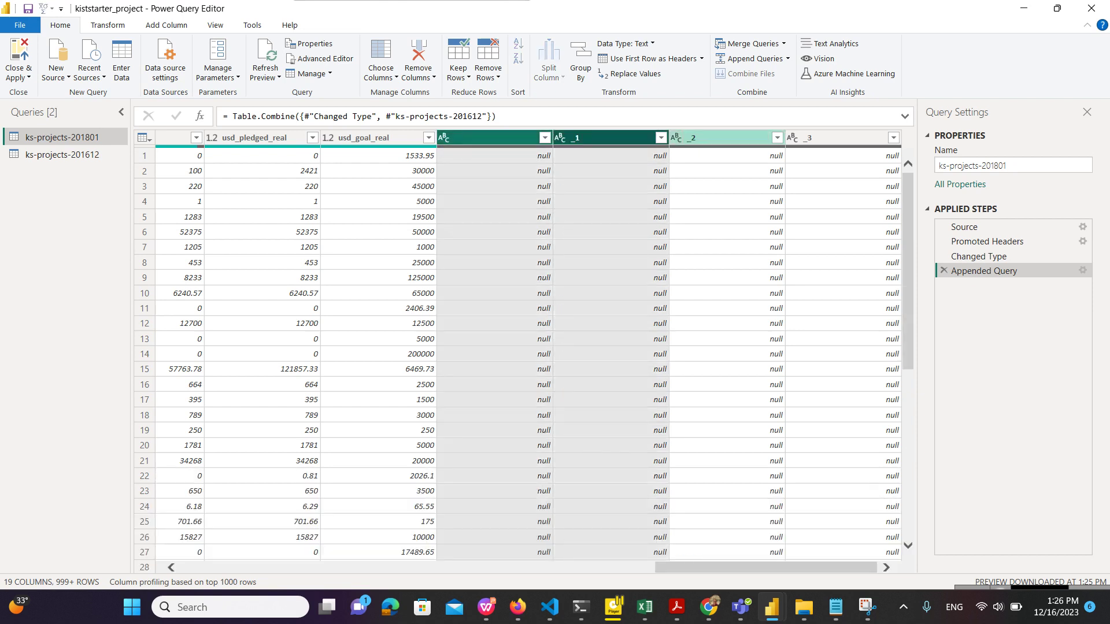
pyautogui.keyDown('ctrl'); pyautogui.click(726, 138); pyautogui.keyUp('ctrl')
pyautogui.keyDown('ctrl'); pyautogui.click(841, 138); pyautogui.keyUp('ctrl')
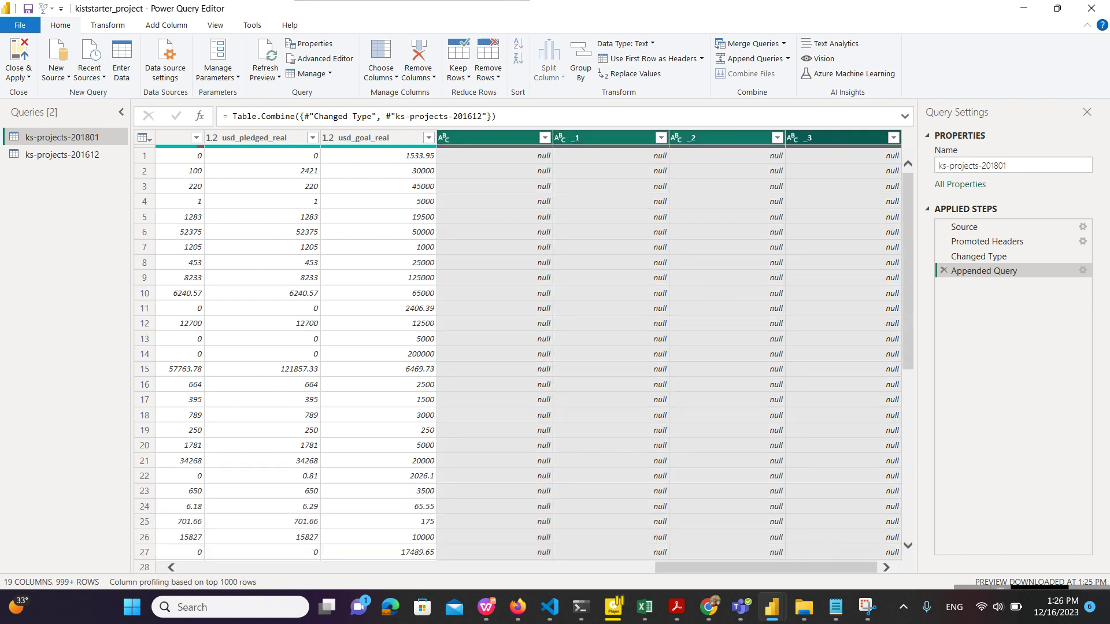
pyautogui.rightClick(841, 134)
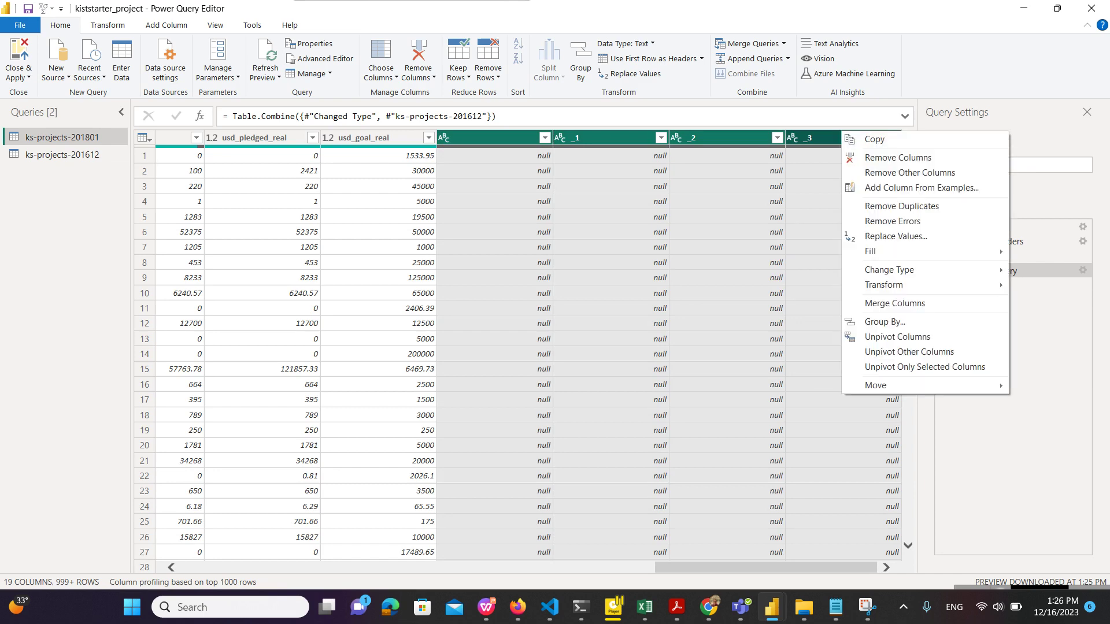
pyautogui.click(898, 158)
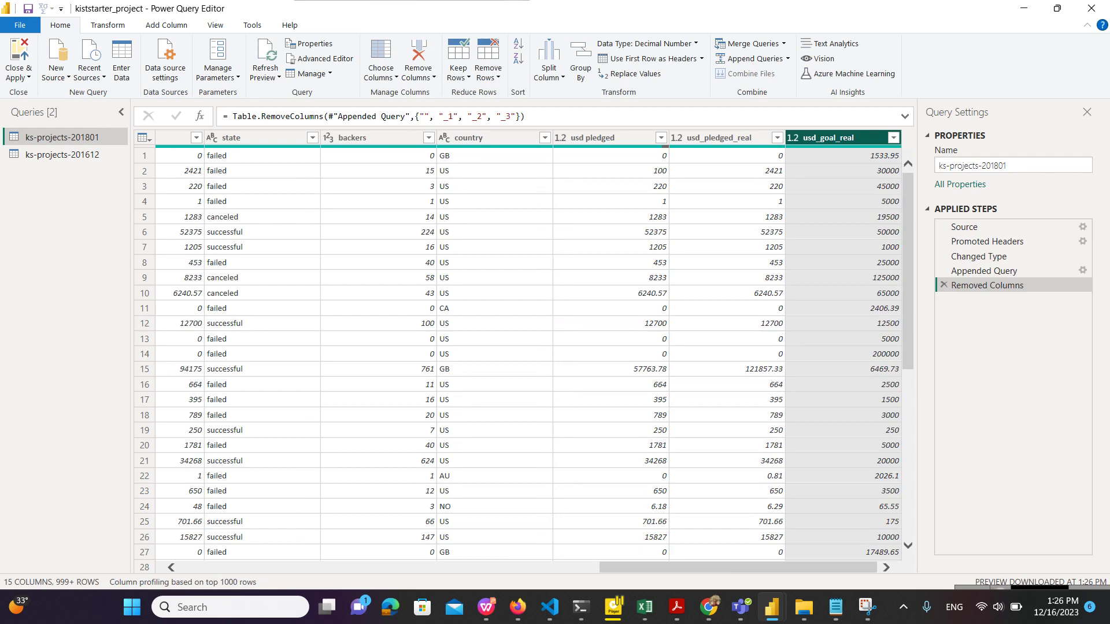
pyautogui.moveTo(738, 568); pyautogui.dragTo(318, 568)
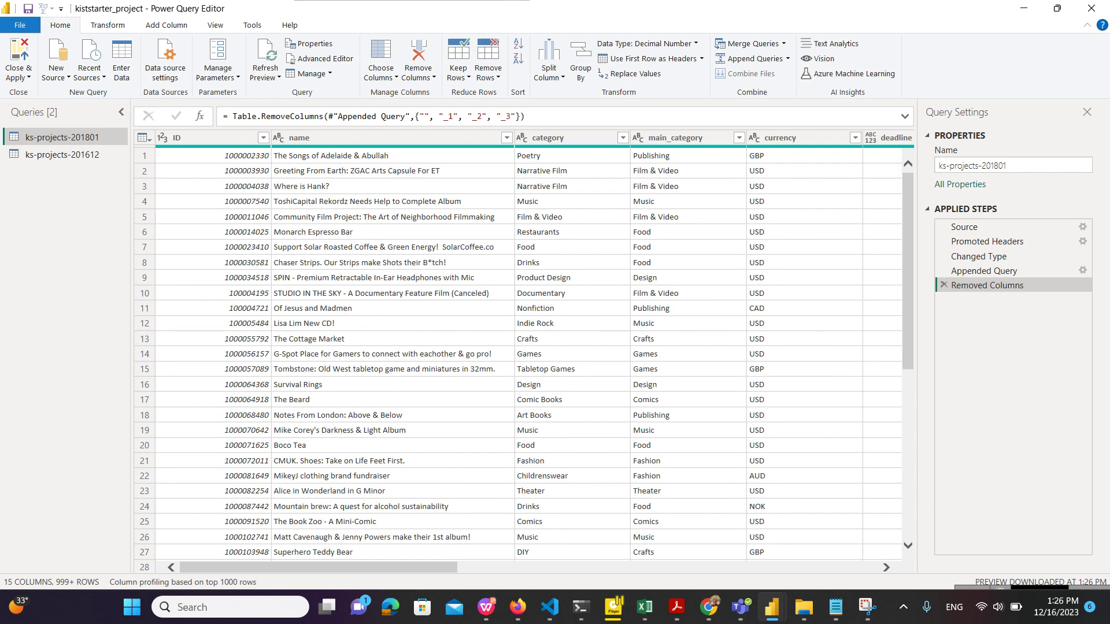
# Step: Name the ks-projects-201801 query AllData_KisckStarter_Projects, correcting typos while entering it
pyautogui.press('F2')
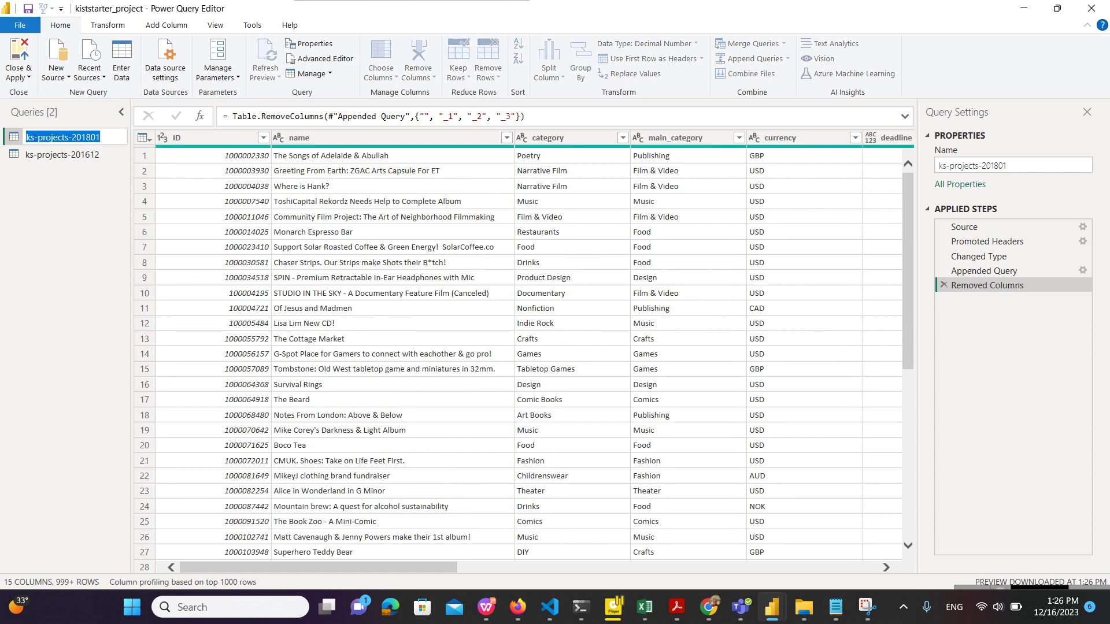
pyautogui.write('ALL')
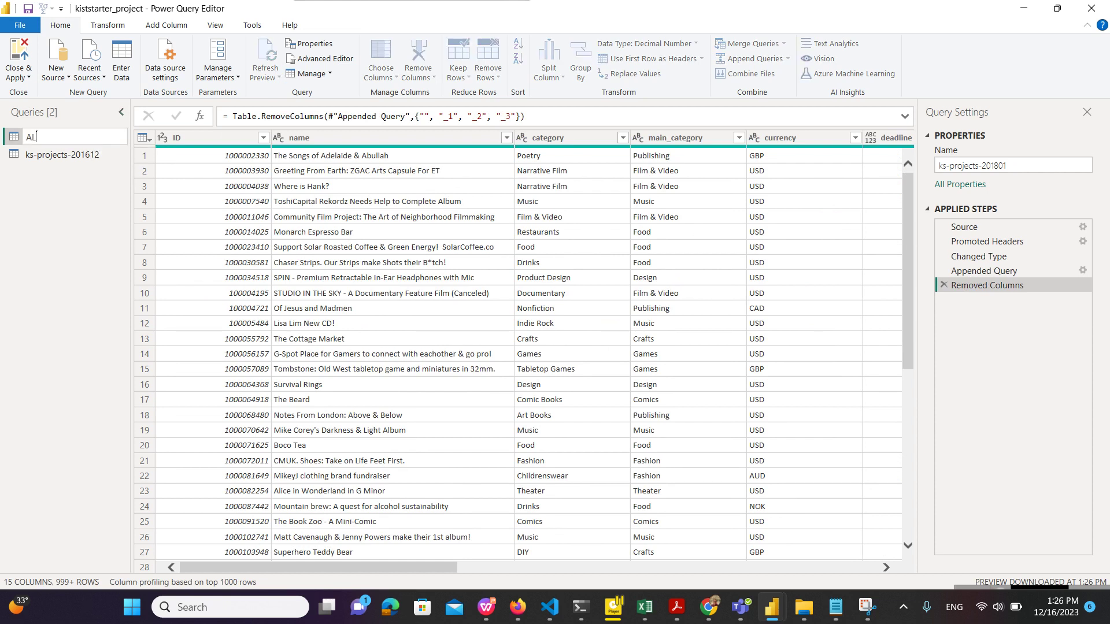
pyautogui.press('BackSpace')
pyautogui.press('BackSpace')
pyautogui.write('llD')
pyautogui.write('H')
pyautogui.press('BackSpace')
pyautogui.write('KisckStat')
pyautogui.write('er')
pyautogui.press('BackSpace')
pyautogui.press('BackSpace')
pyautogui.press('BackSpace')
pyautogui.write('rter_Projects')
pyautogui.press('Return')
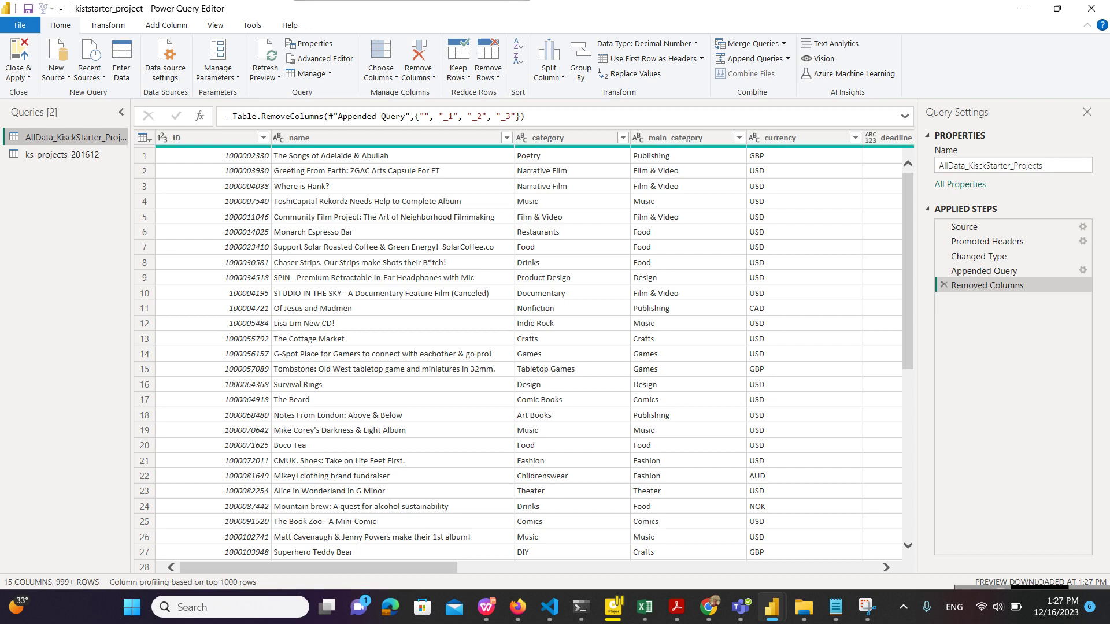
pyautogui.click(211, 138)
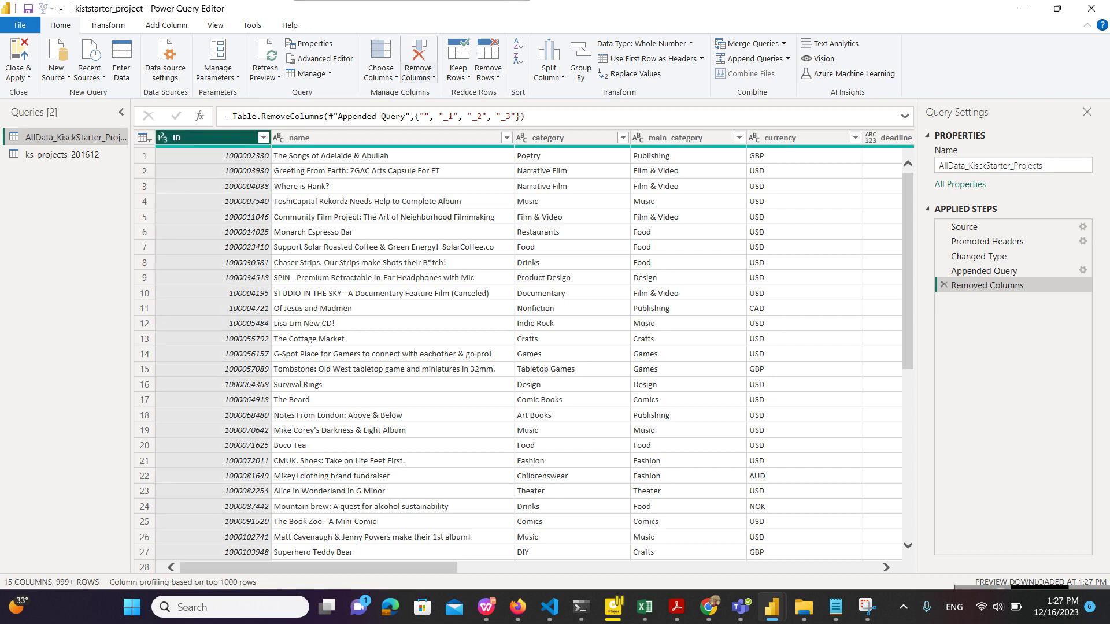
# Step: Remove duplicate rows based on the ID column using Remove Rows > Remove Duplicates
pyautogui.click(417, 75)
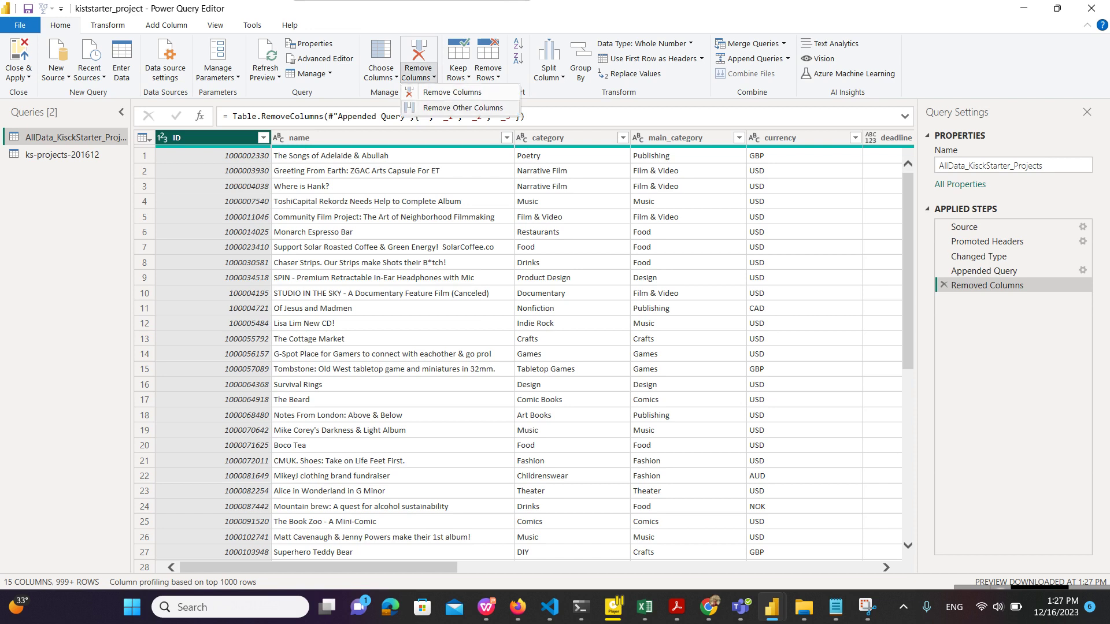
pyautogui.click(489, 70)
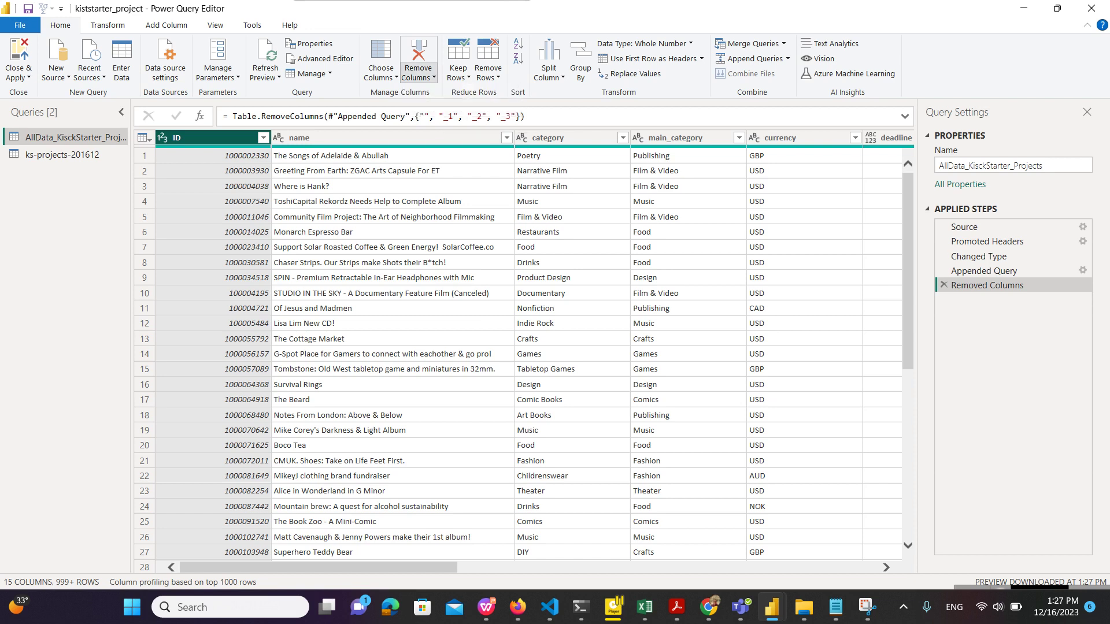
pyautogui.click(488, 70)
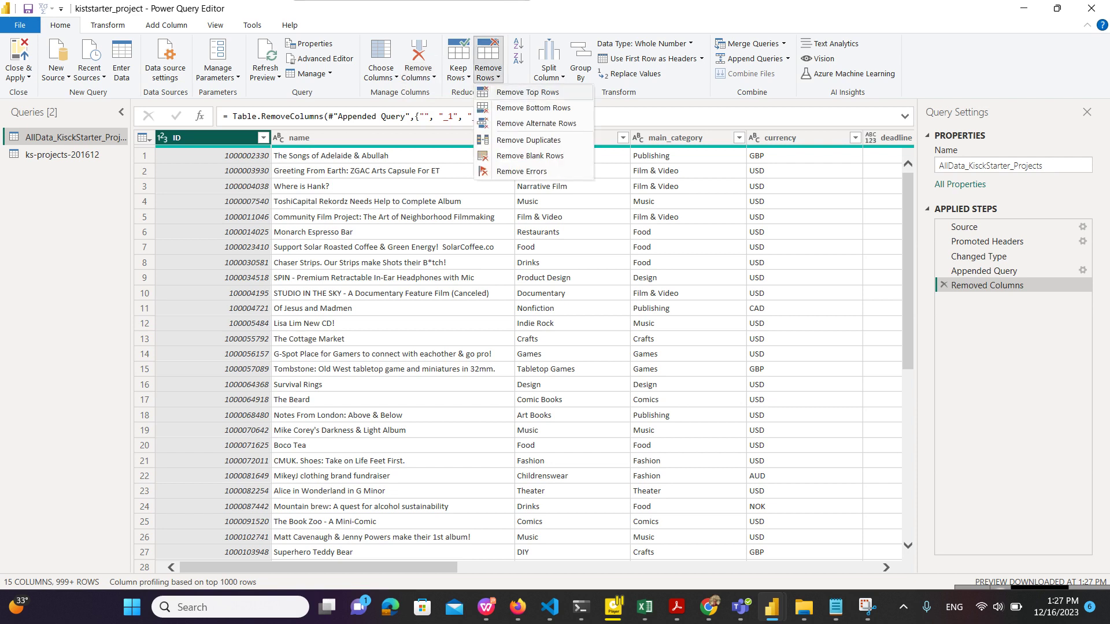
pyautogui.click(528, 140)
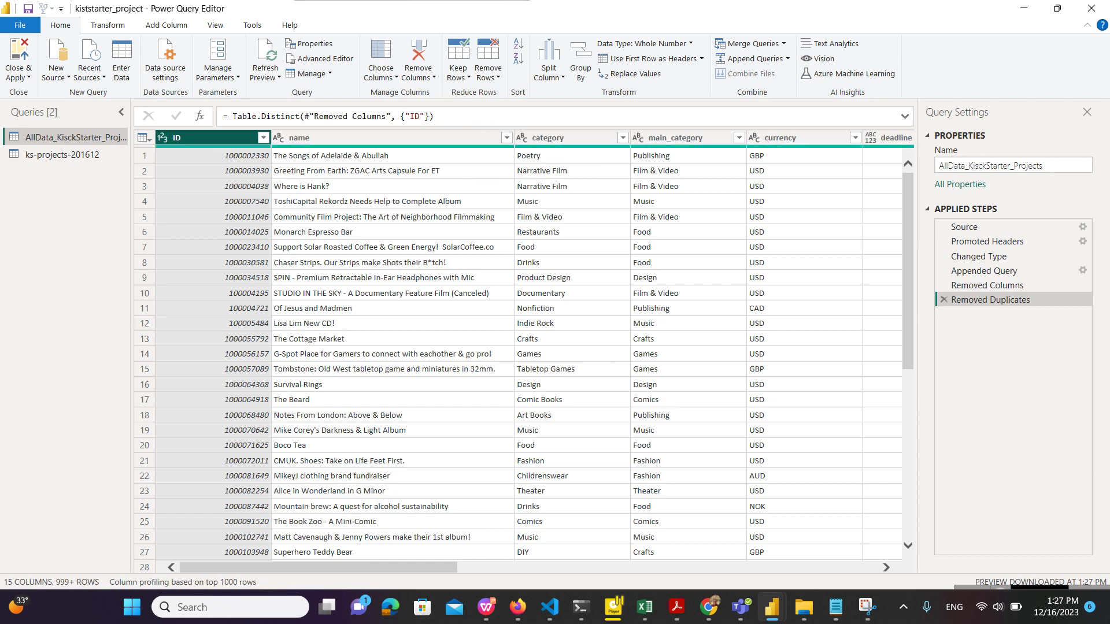
pyautogui.click(392, 217)
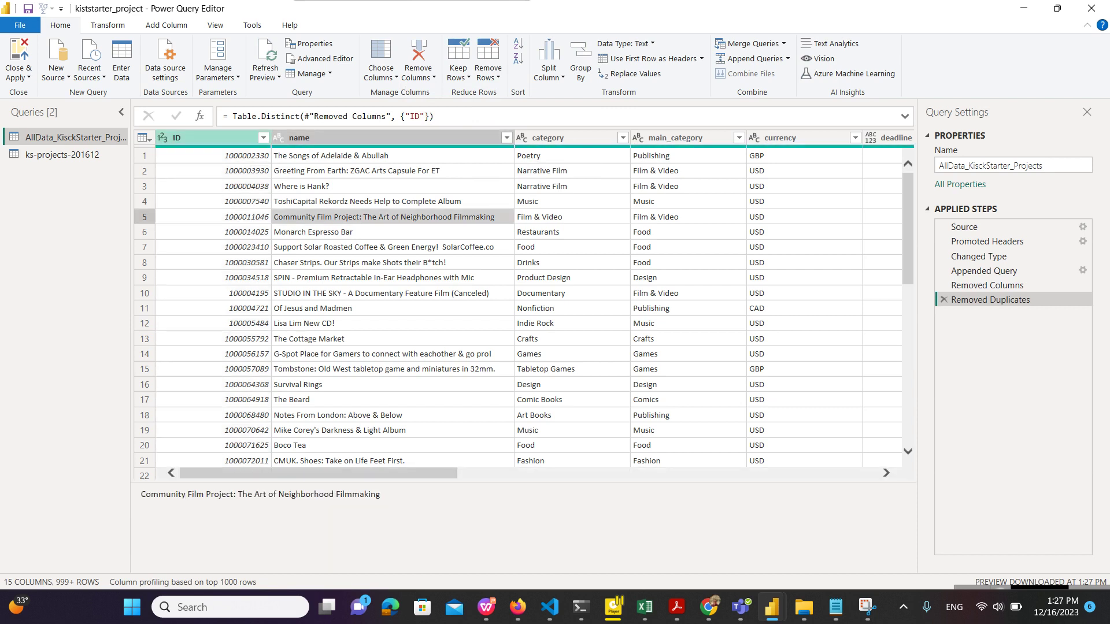
pyautogui.click(263, 137)
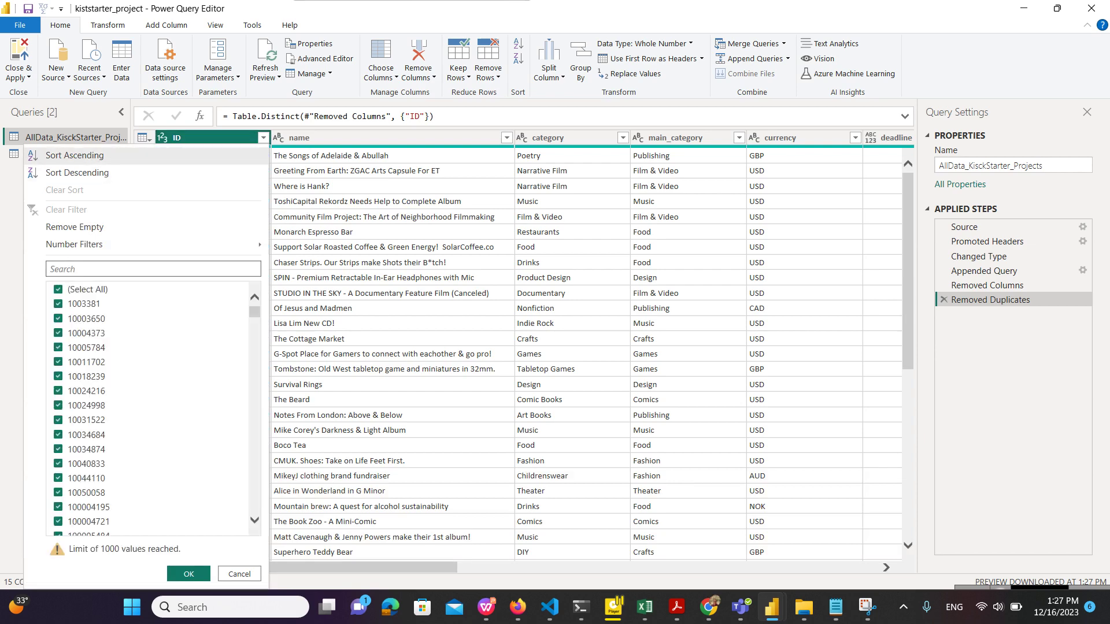
pyautogui.click(77, 172)
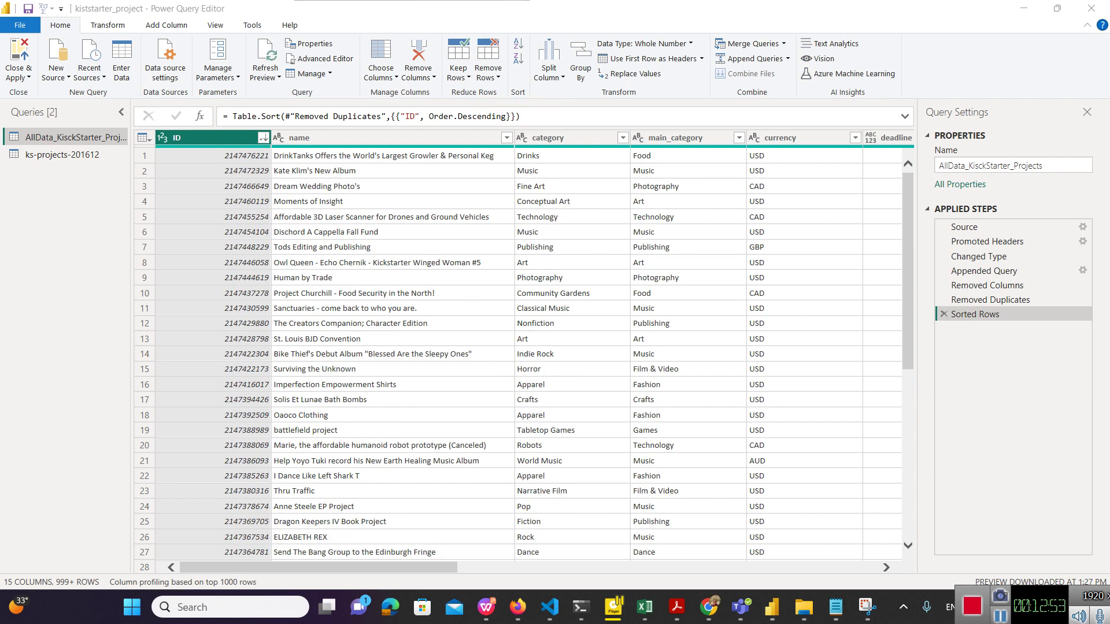
pyautogui.click(213, 156)
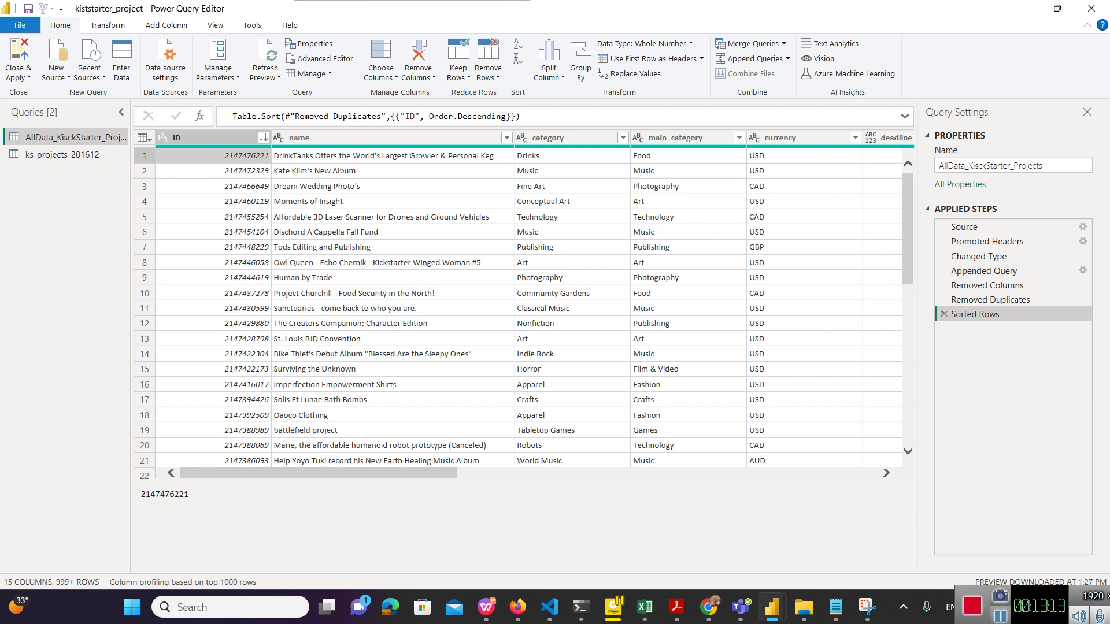
pyautogui.click(213, 216)
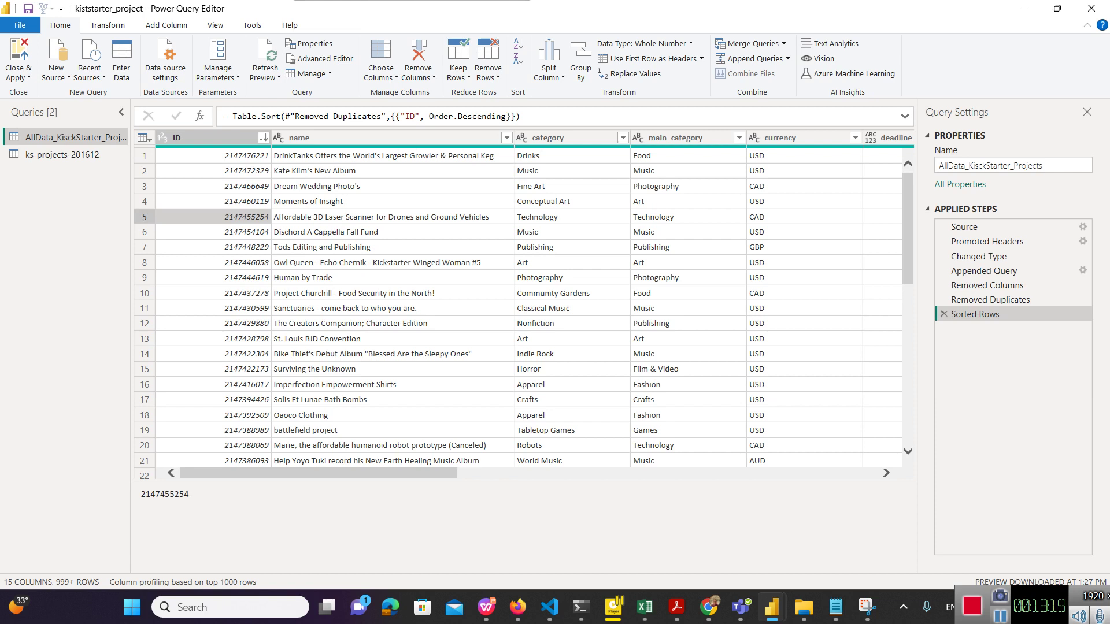
pyautogui.hscroll(1, 532, 304)
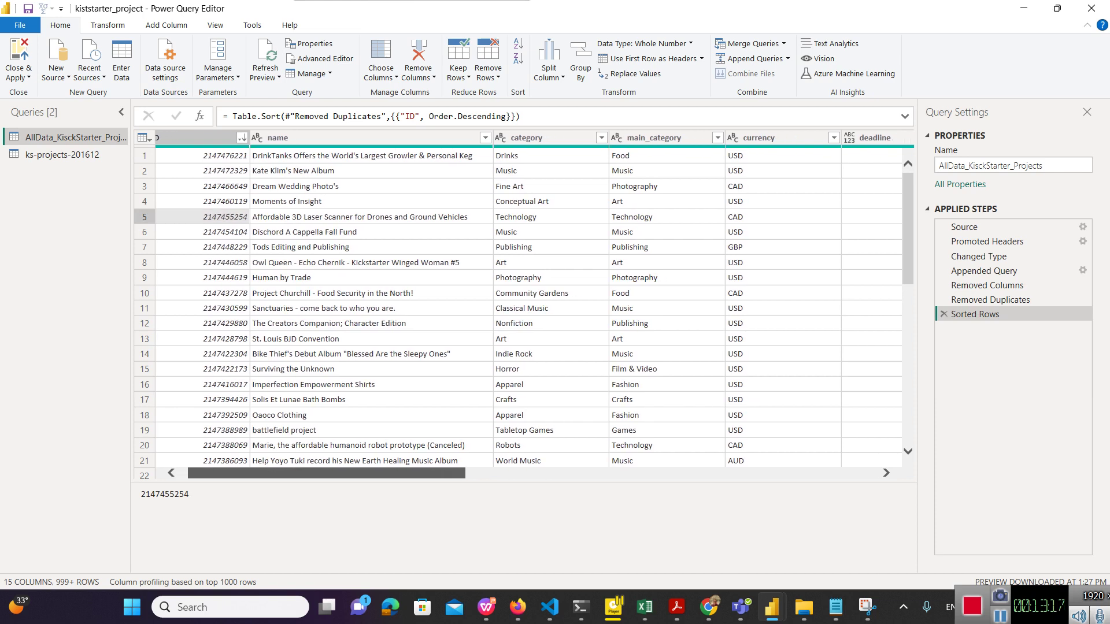
pyautogui.hscroll(-1, 532, 304)
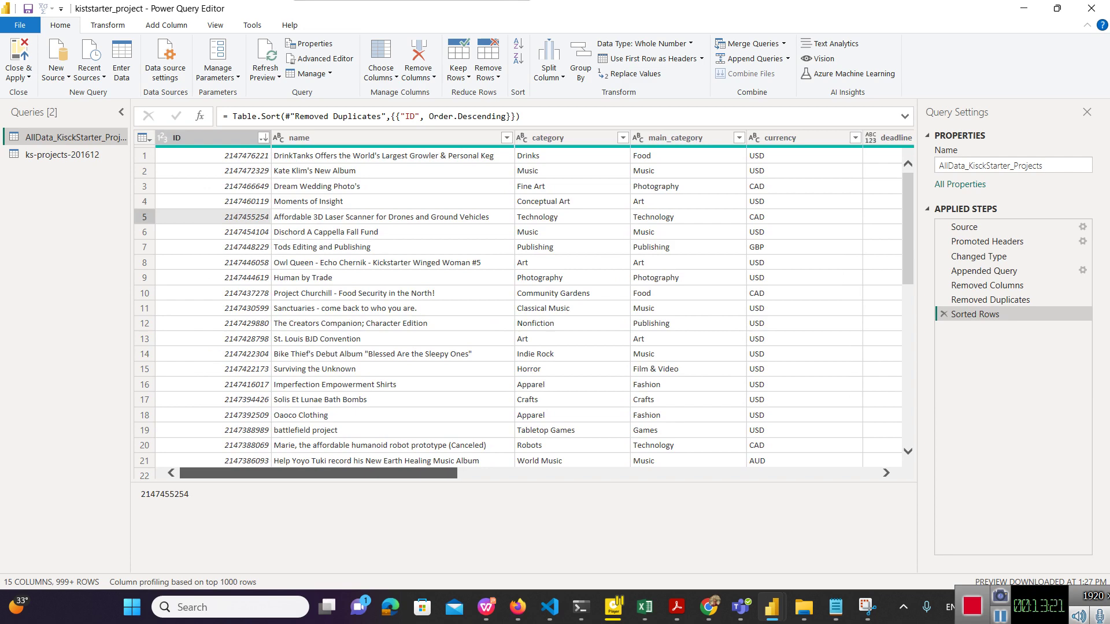
pyautogui.hscroll(10, 520, 307)
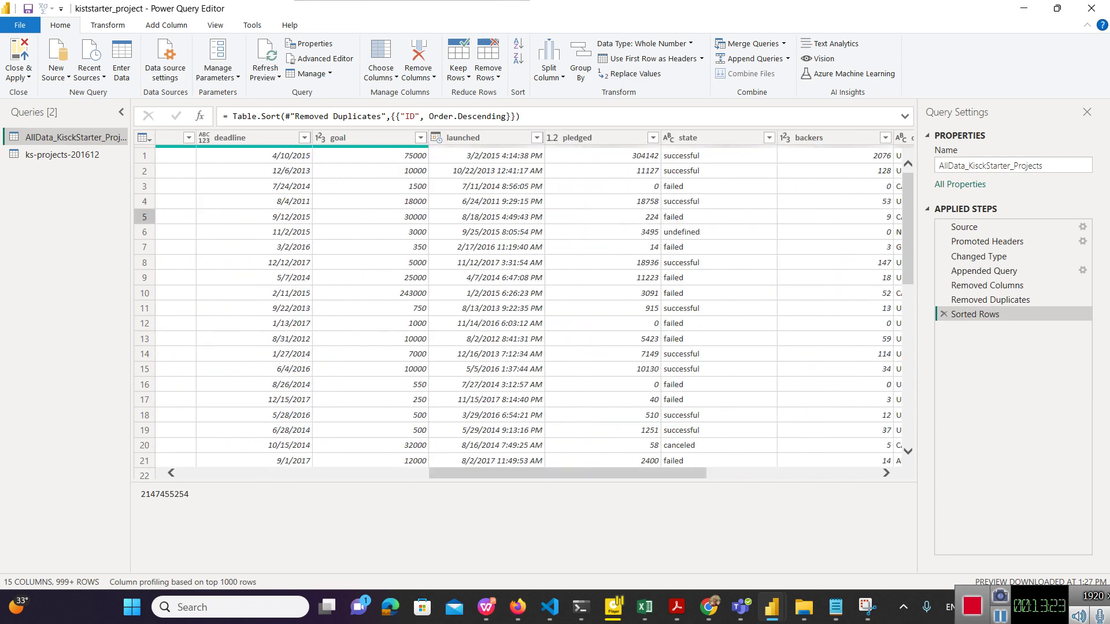
pyautogui.hscroll(1, 536, 304)
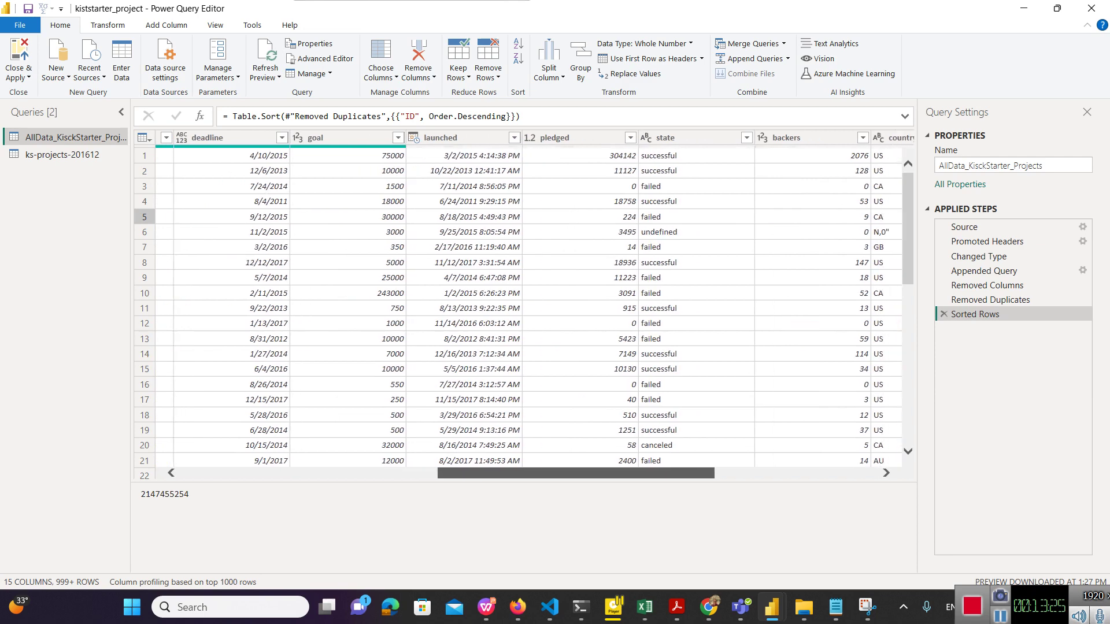
pyautogui.hscroll(1, 521, 306)
pyautogui.hscroll(1, 530, 304)
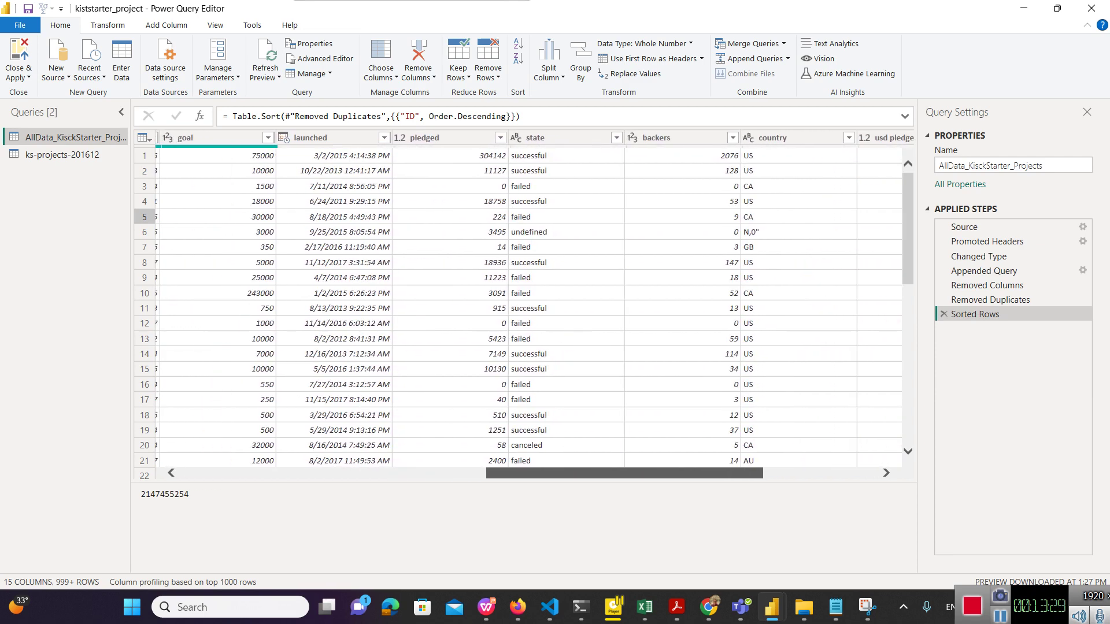
pyautogui.hscroll(-5, 529, 304)
pyautogui.hscroll(-1, 520, 306)
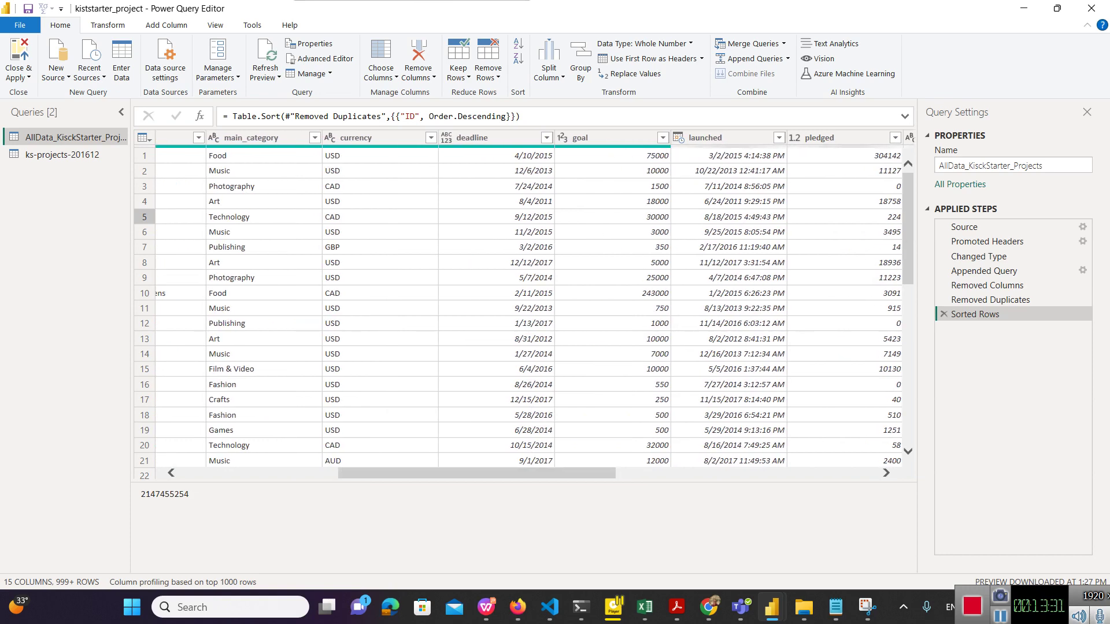
pyautogui.click(491, 138)
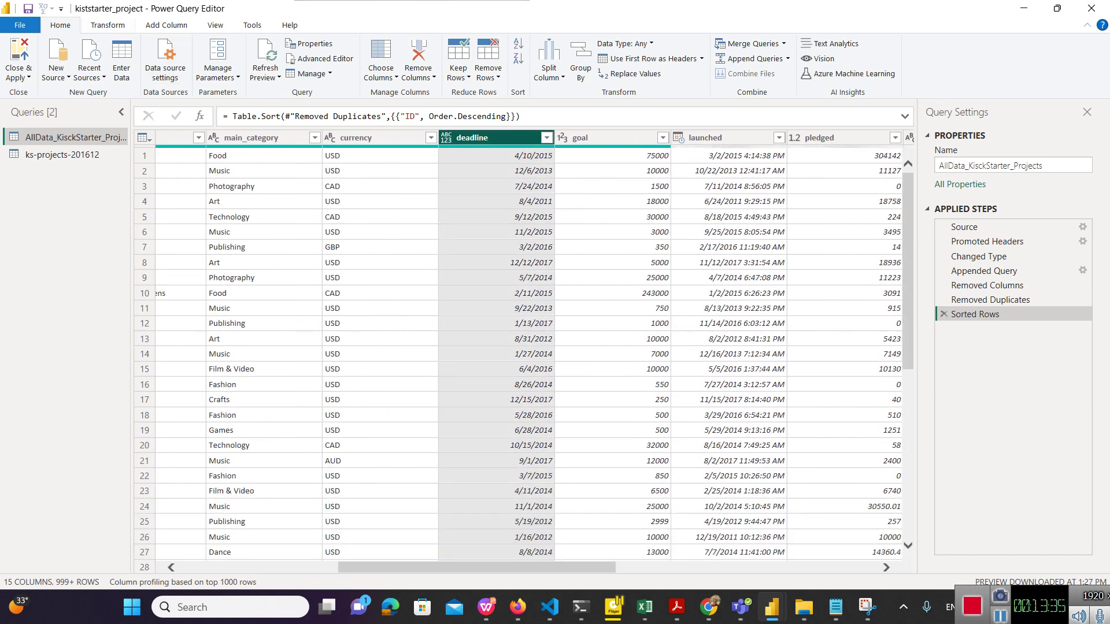
# Step: Change the deadline column's data type to Date from the Home ribbon
pyautogui.click(108, 25)
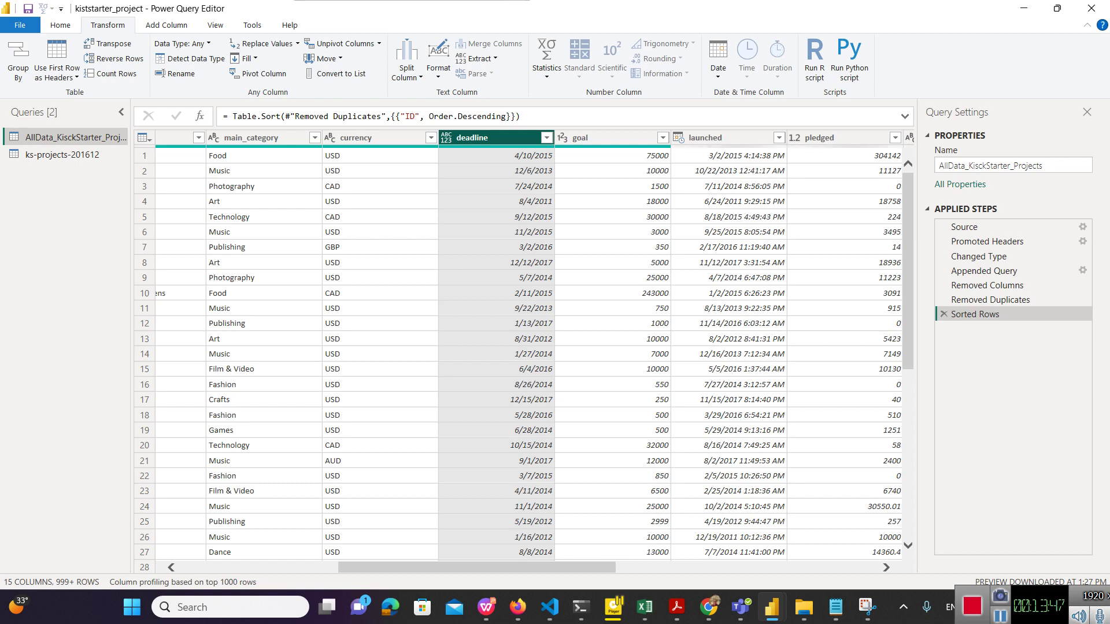
pyautogui.click(1000, 616)
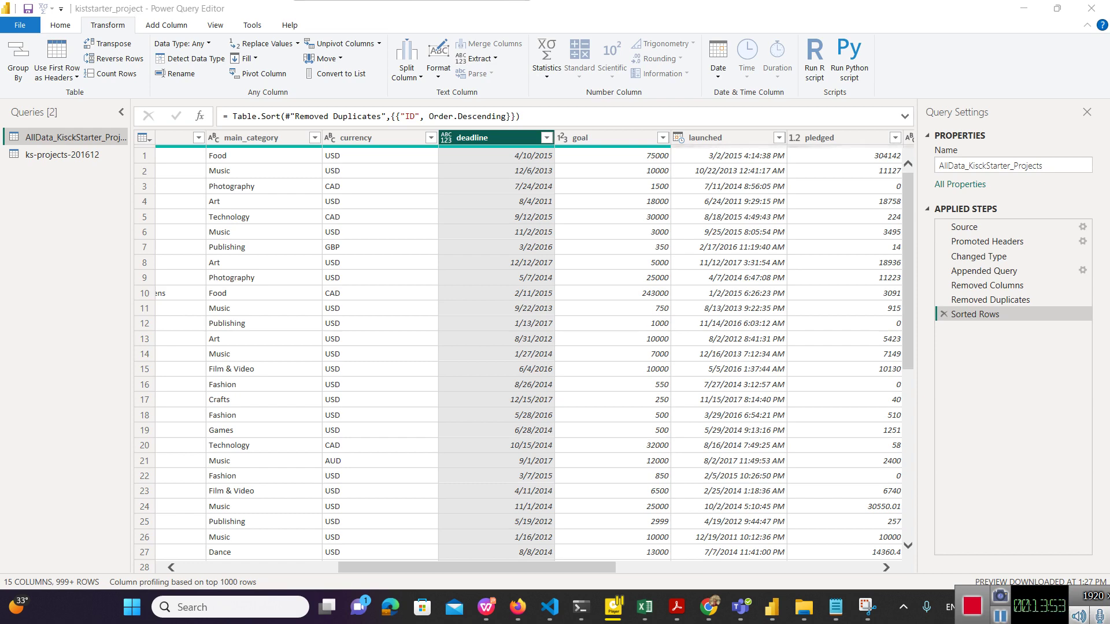
pyautogui.click(472, 137)
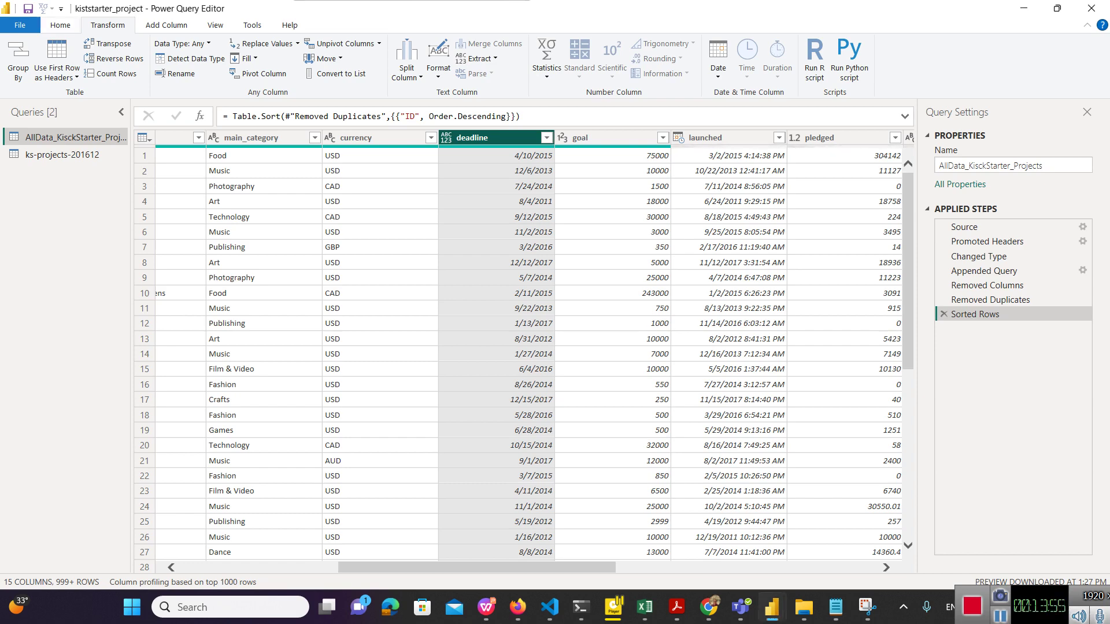
pyautogui.click(60, 25)
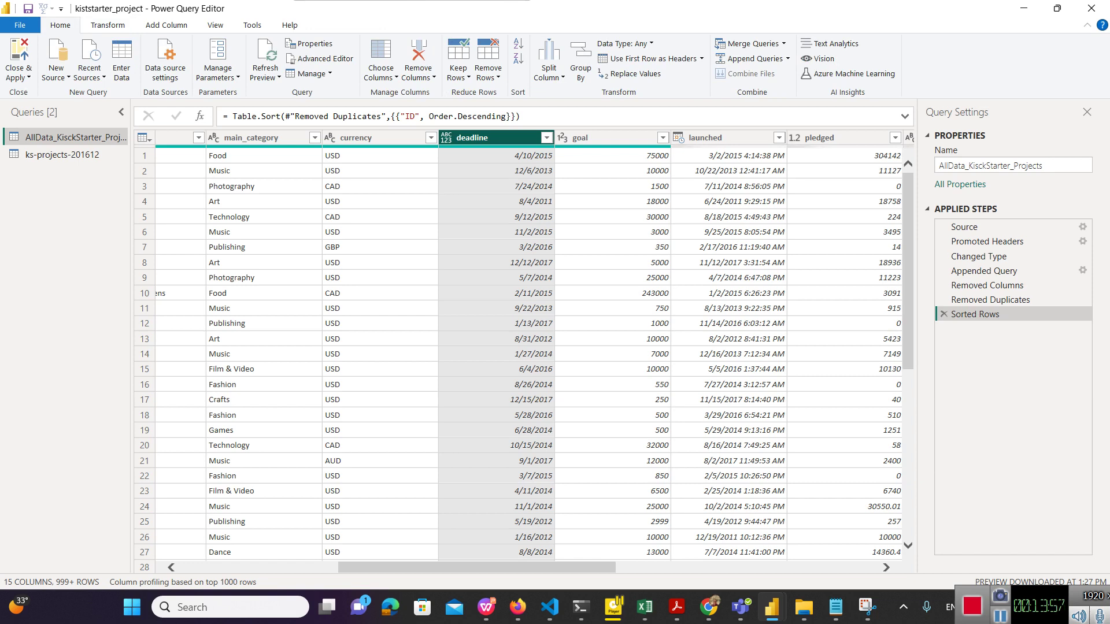
pyautogui.click(626, 44)
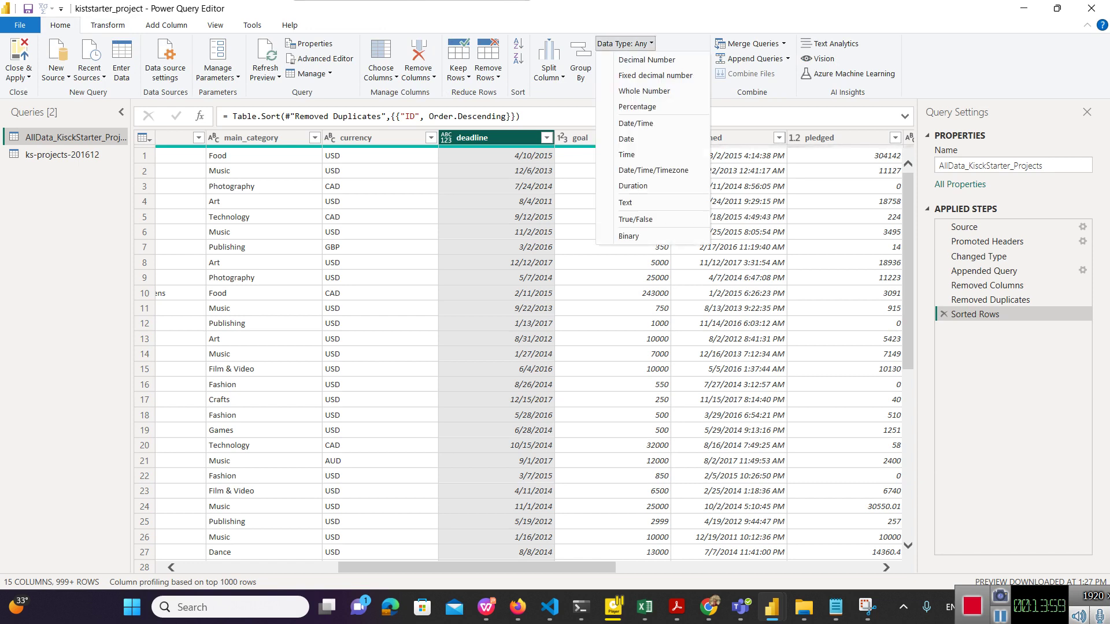
pyautogui.press('Up')
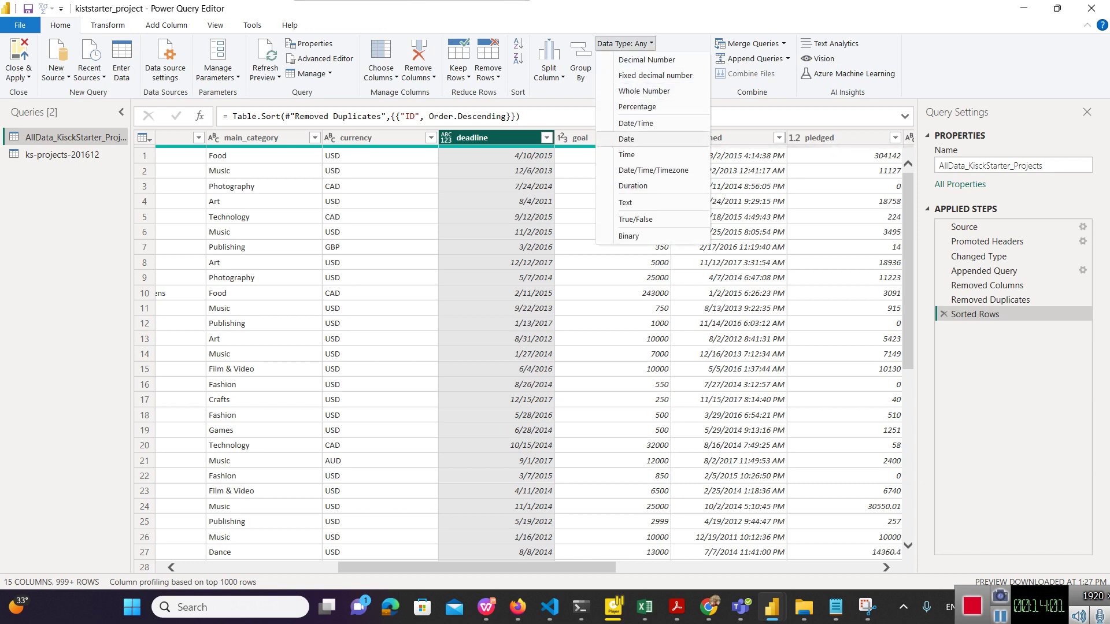
pyautogui.press('Return')
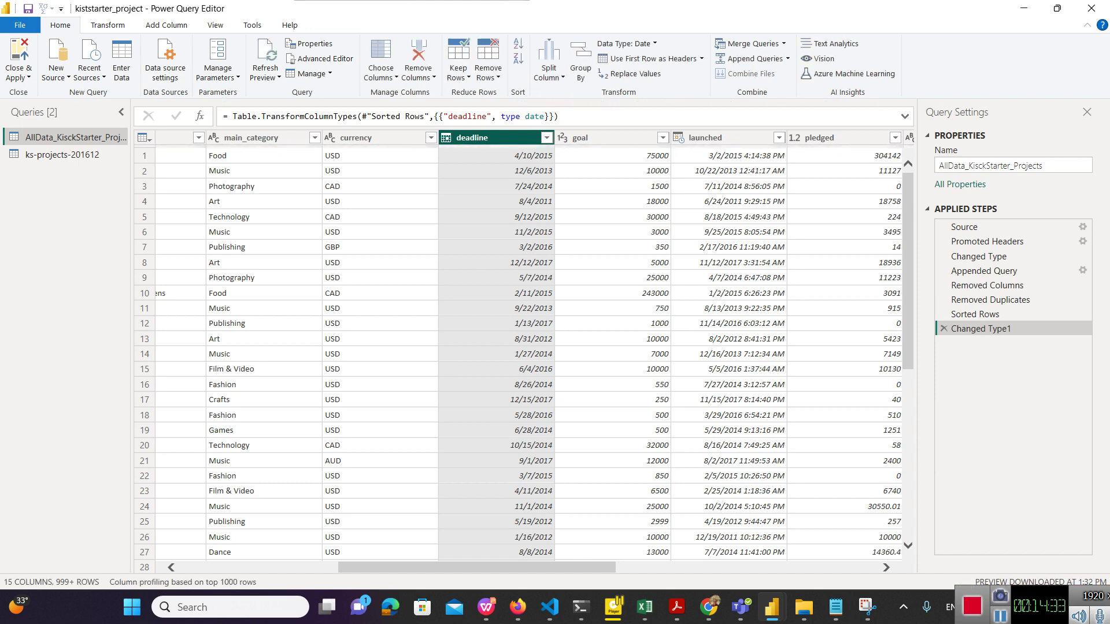
pyautogui.hscroll(3, 520, 347)
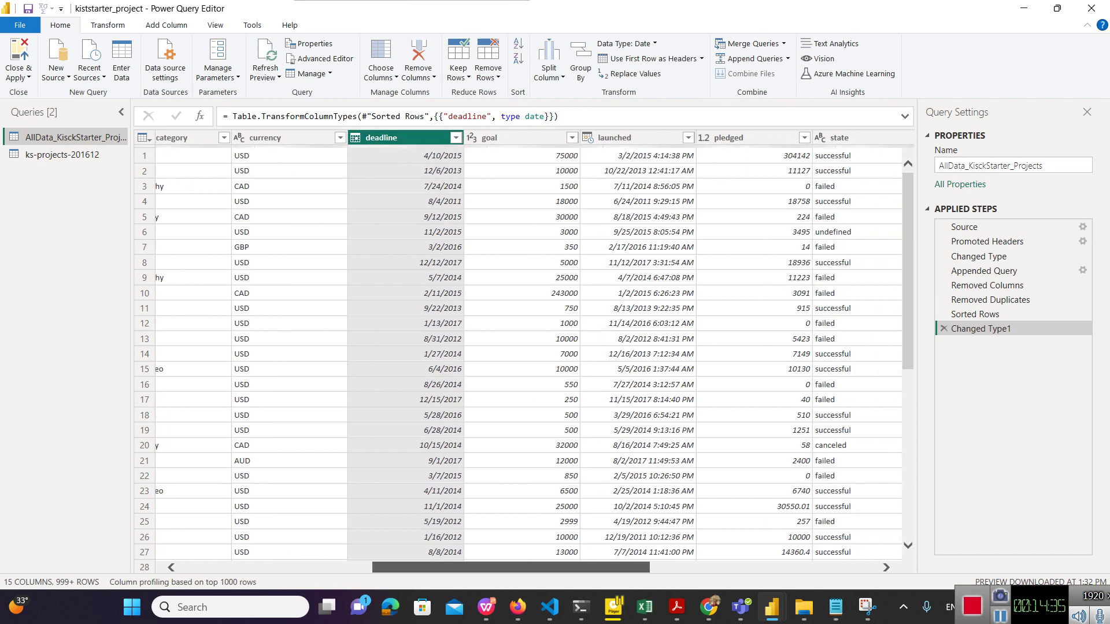
pyautogui.hscroll(1, 520, 347)
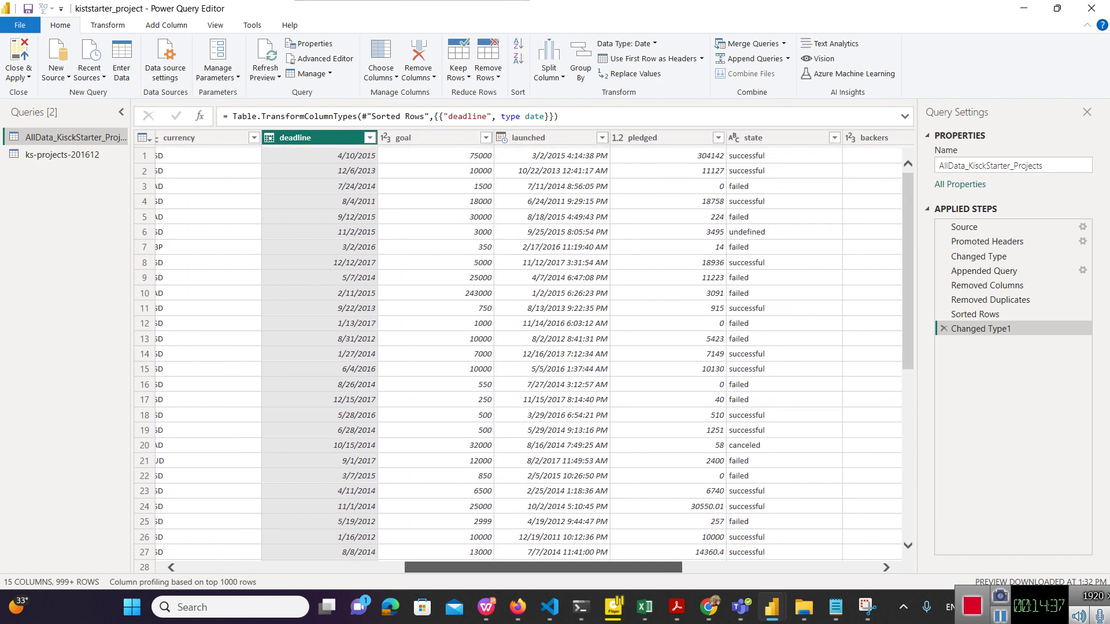
pyautogui.hscroll(1, 520, 347)
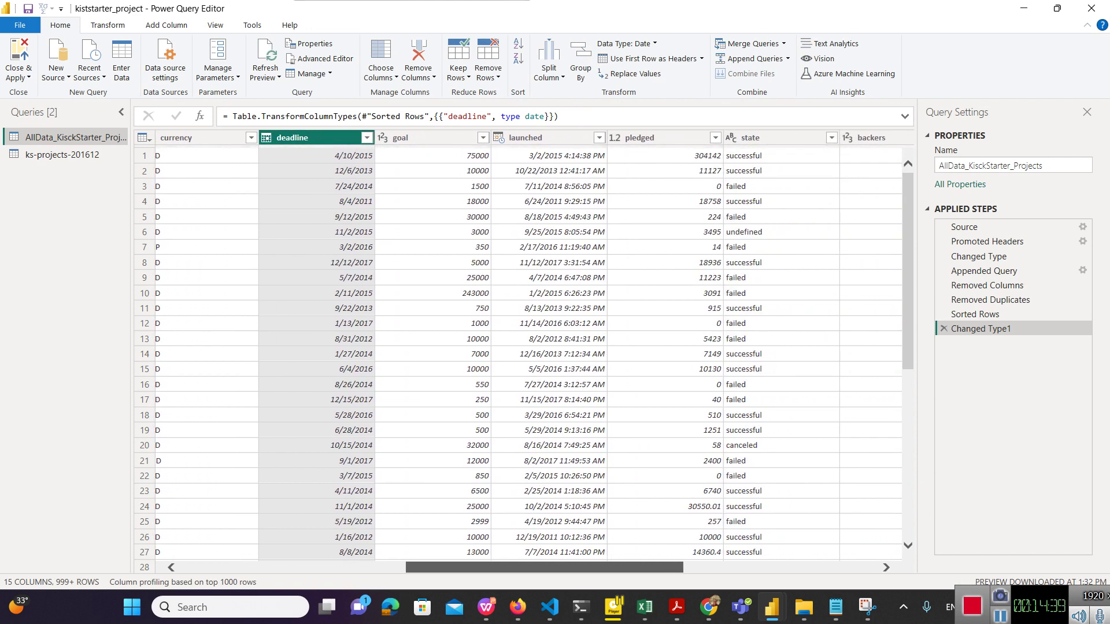
pyautogui.hscroll(3, 520, 347)
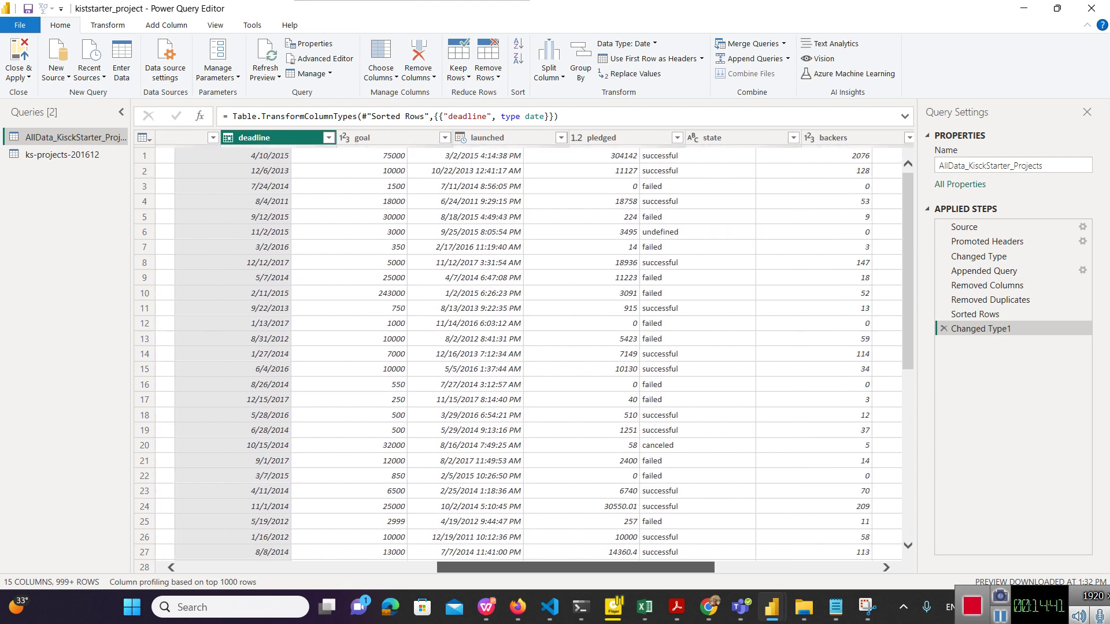
pyautogui.hscroll(2, 532, 352)
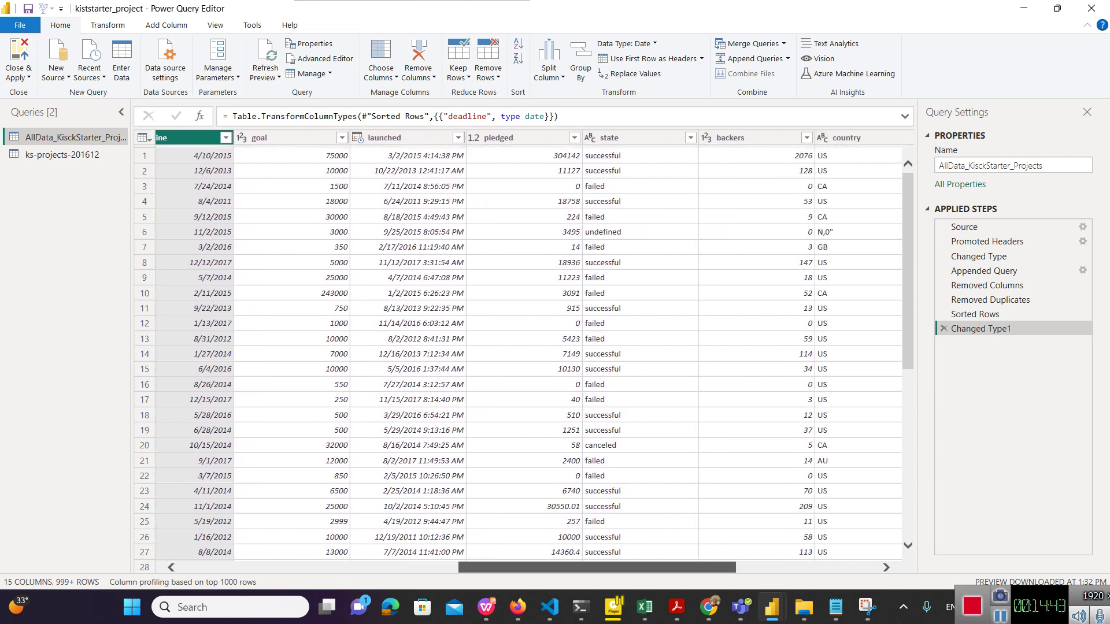
pyautogui.hscroll(5, 532, 352)
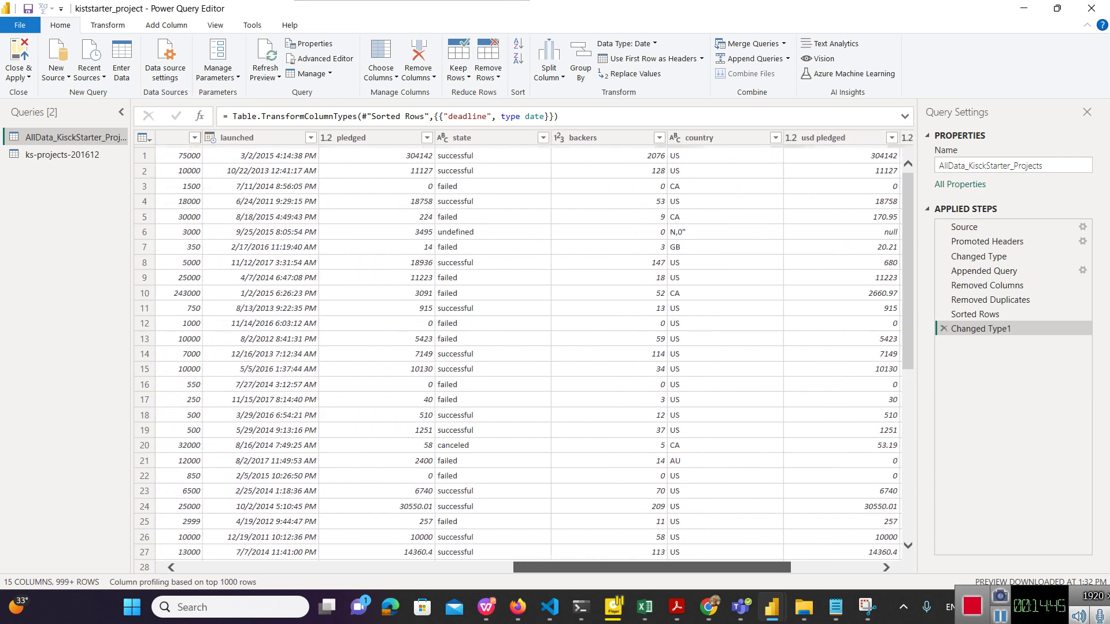
pyautogui.hscroll(1, 532, 352)
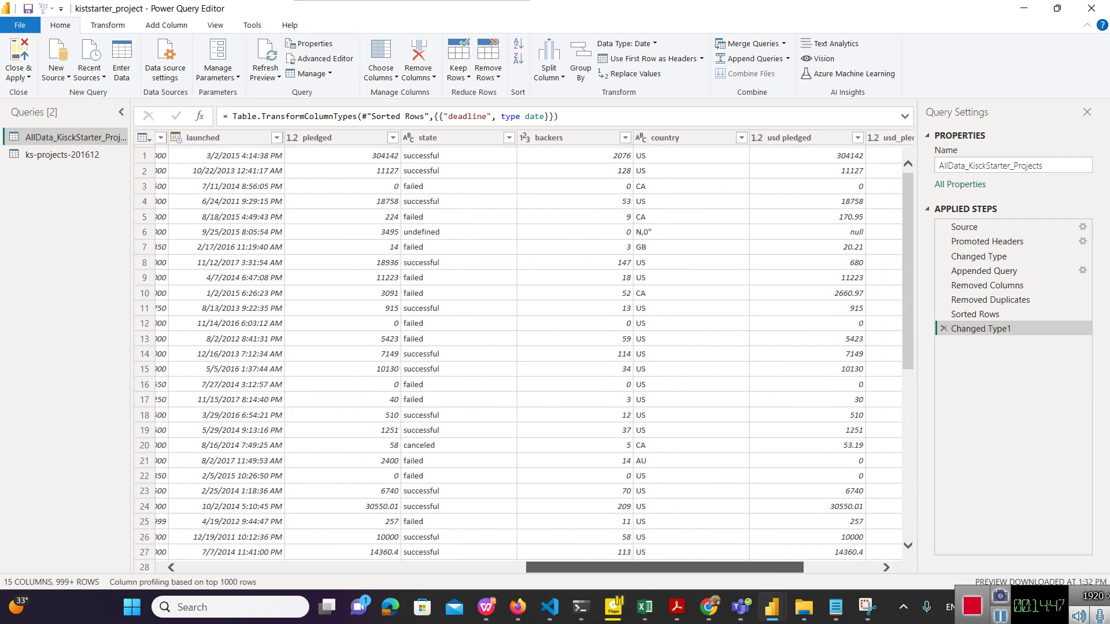
pyautogui.hscroll(6, 532, 352)
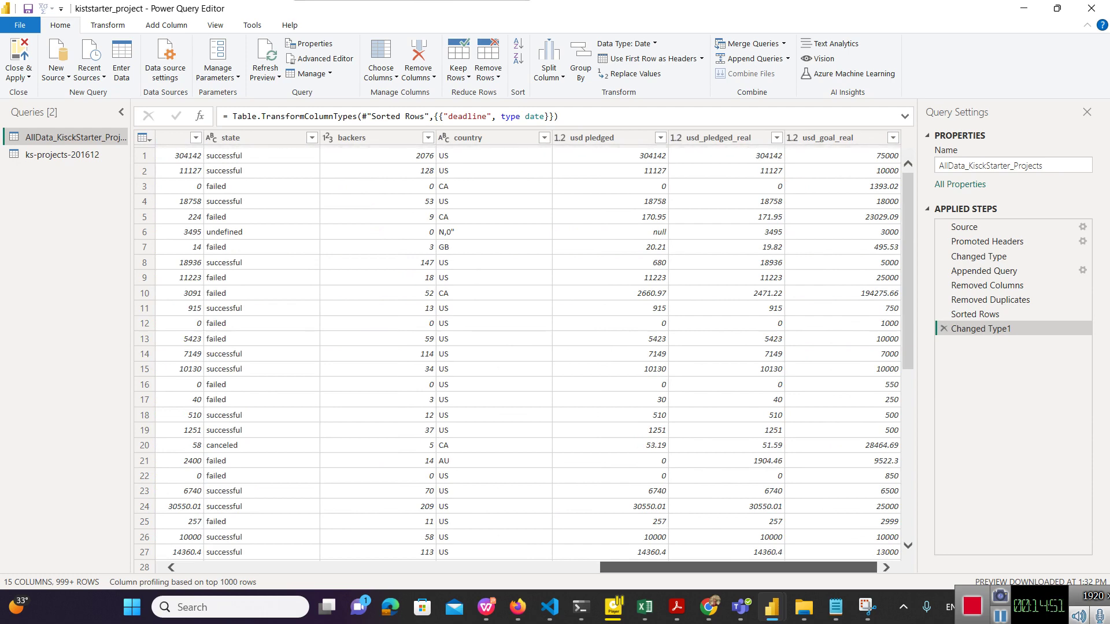
pyautogui.hscroll(-5, 532, 352)
pyautogui.hscroll(-20, 532, 352)
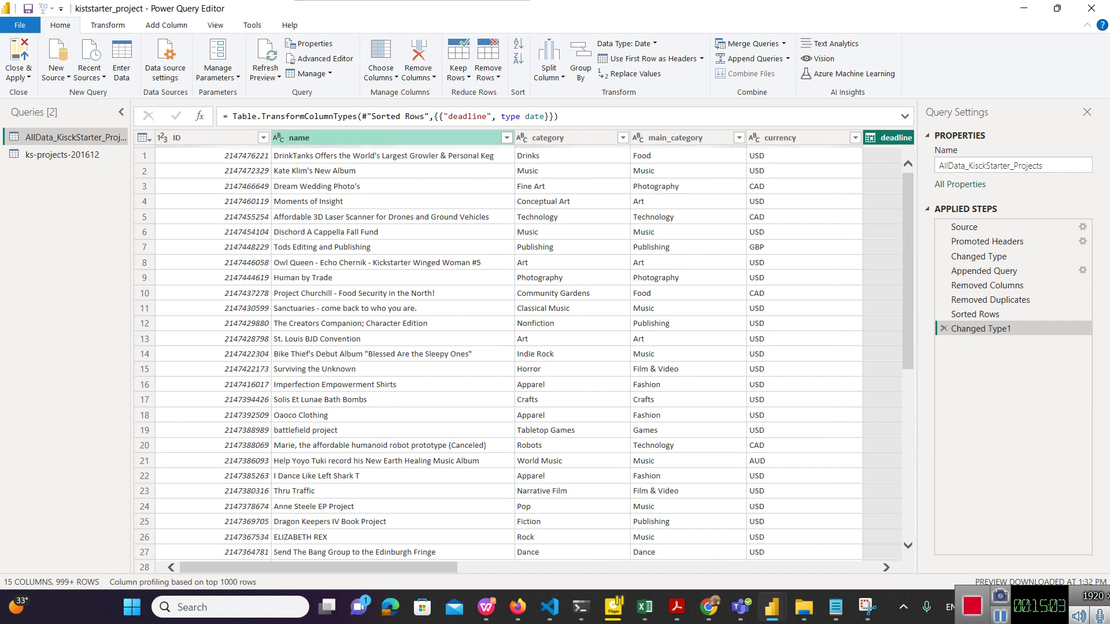
# Step: Rename the name column to Project_Name and apply the query changes to the report
pyautogui.doubleClick(324, 138)
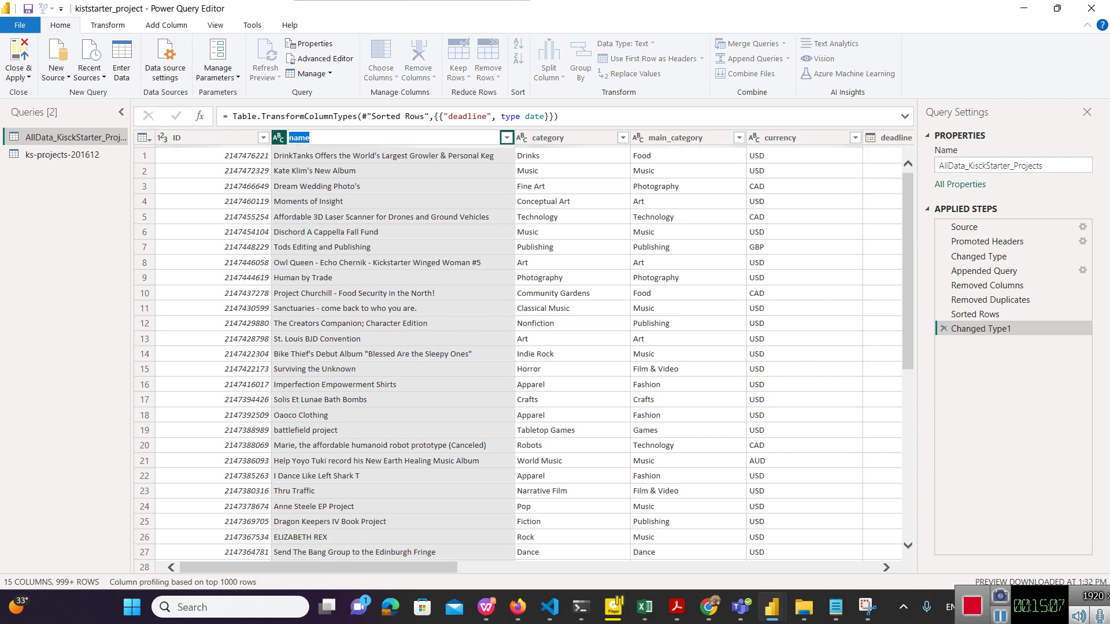
pyautogui.press('BackSpace')
pyautogui.write('Project_Name')
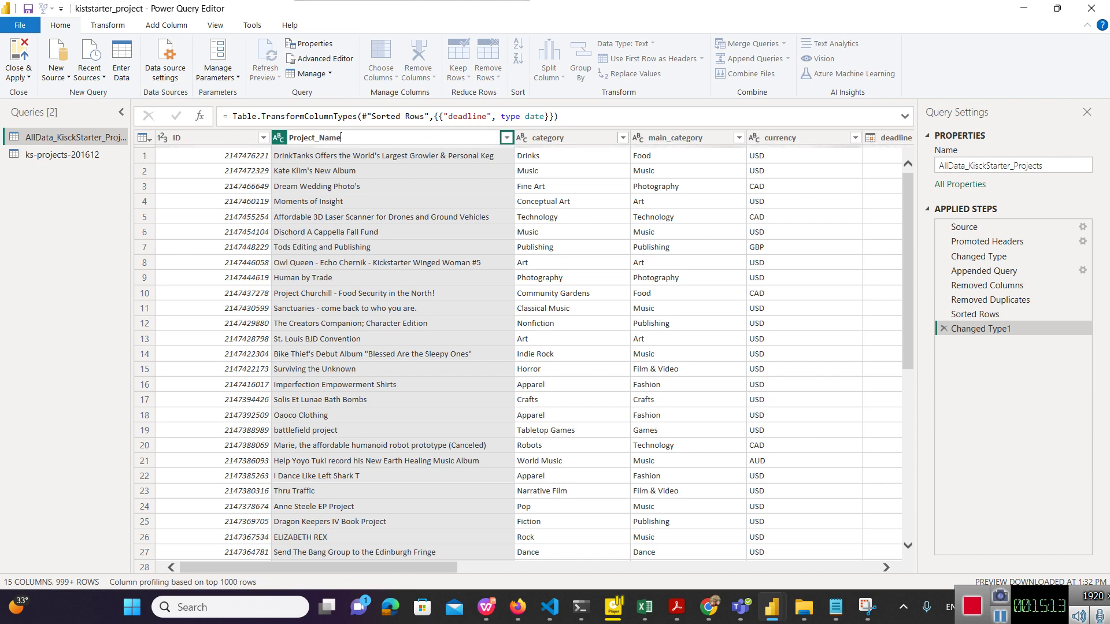
pyautogui.press('Return')
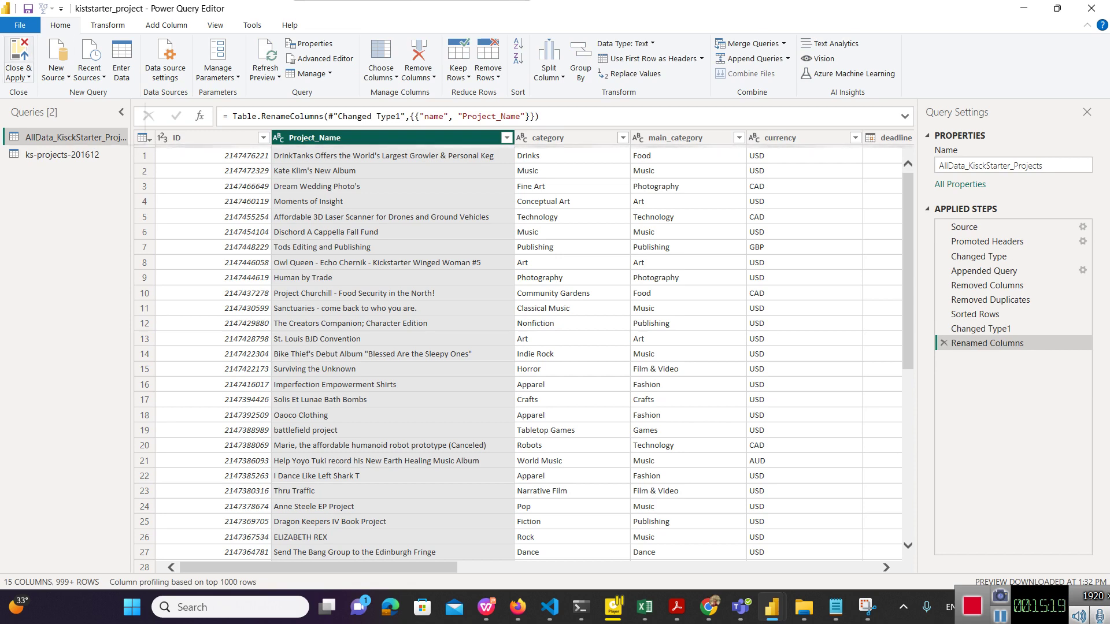
pyautogui.click(19, 50)
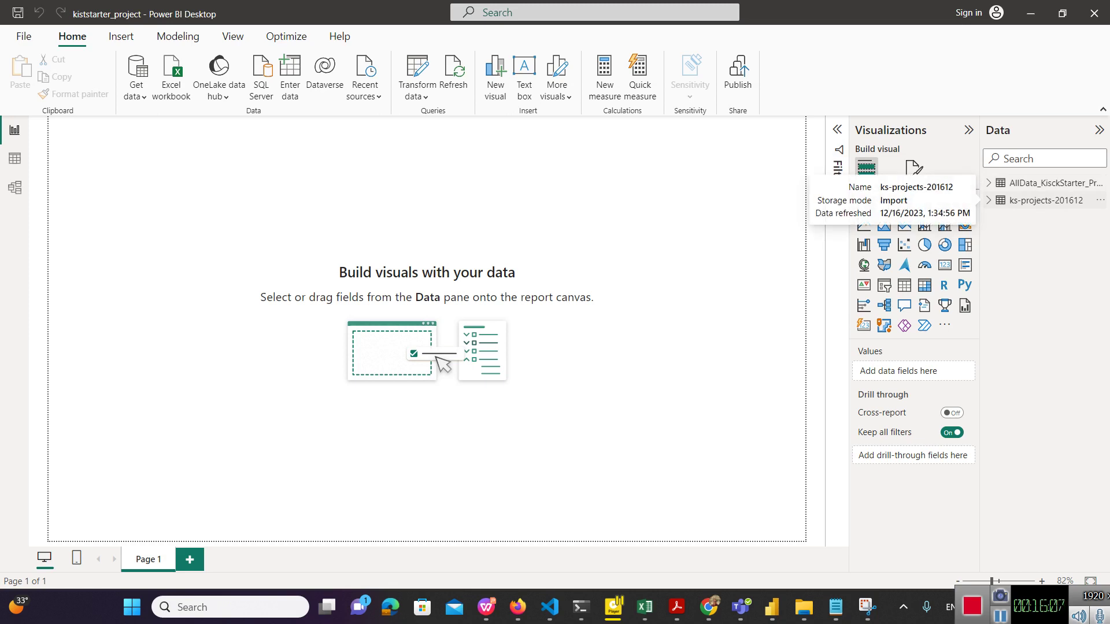
# Step: Hide the ks-projects-201612 table, expand AllData_KisckStarter_Projects, and bring up the Notepad notes
pyautogui.click(1100, 200)
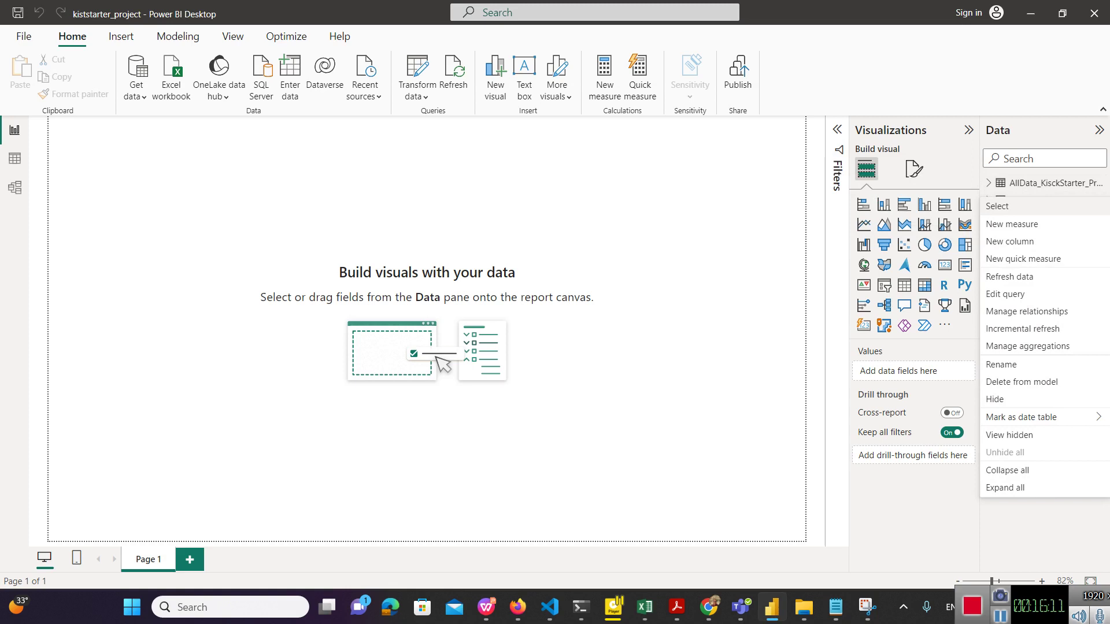
pyautogui.click(994, 399)
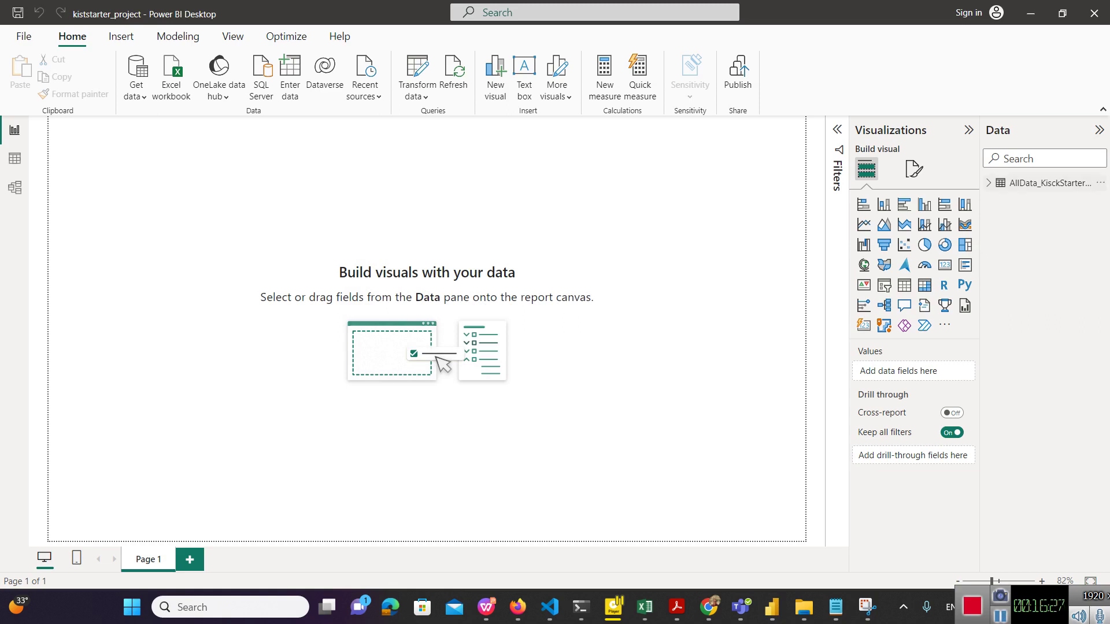
pyautogui.click(989, 183)
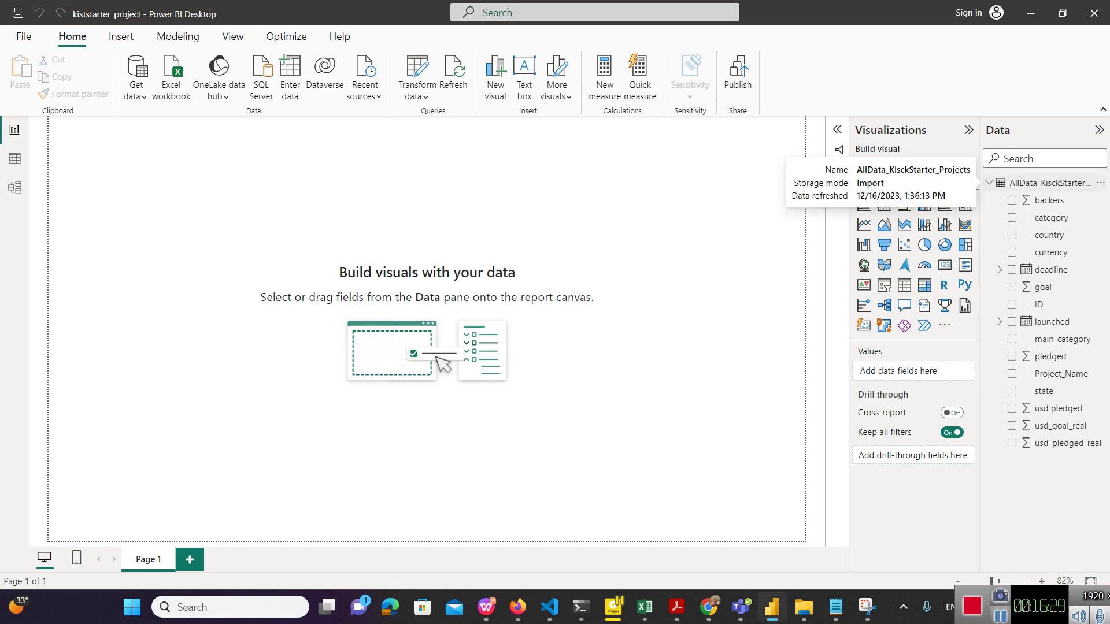
pyautogui.click(836, 607)
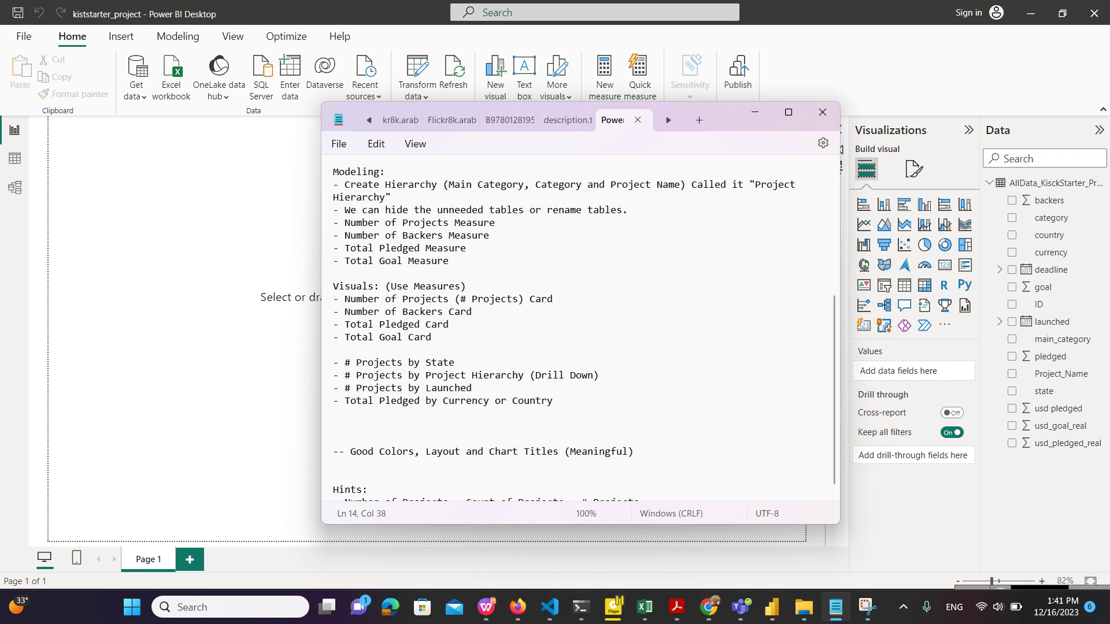
# Step: Highlight Main Category, Category and Project Name in the notes, then minimise Notepad
pyautogui.moveTo(448, 185); pyautogui.dragTo(576, 184)
pyautogui.moveTo(448, 184); pyautogui.dragTo(512, 184)
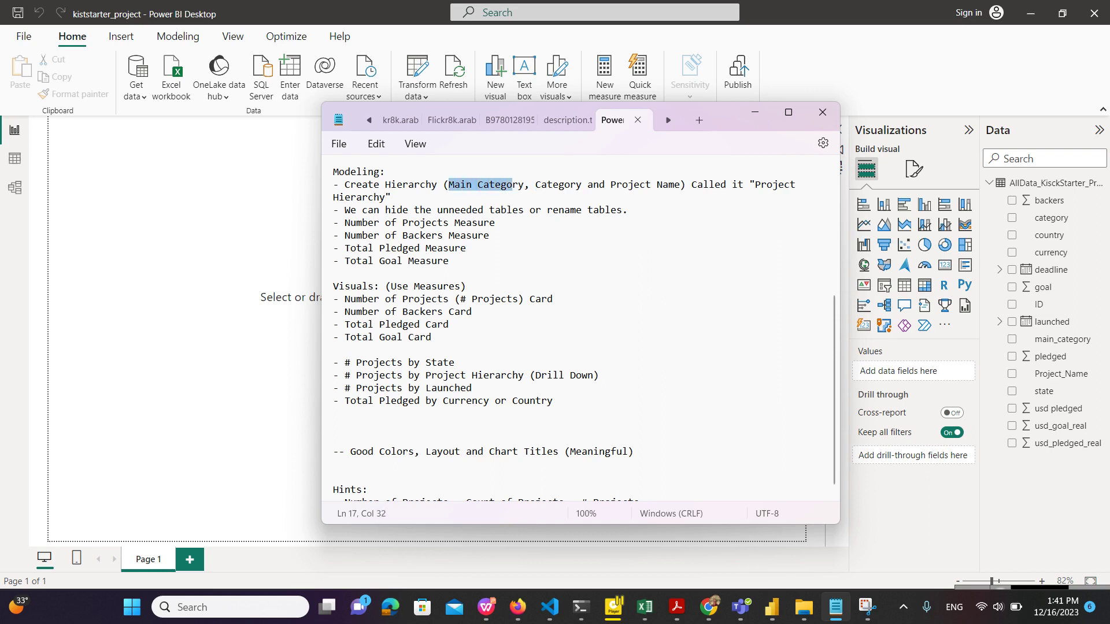
pyautogui.doubleClick(558, 184)
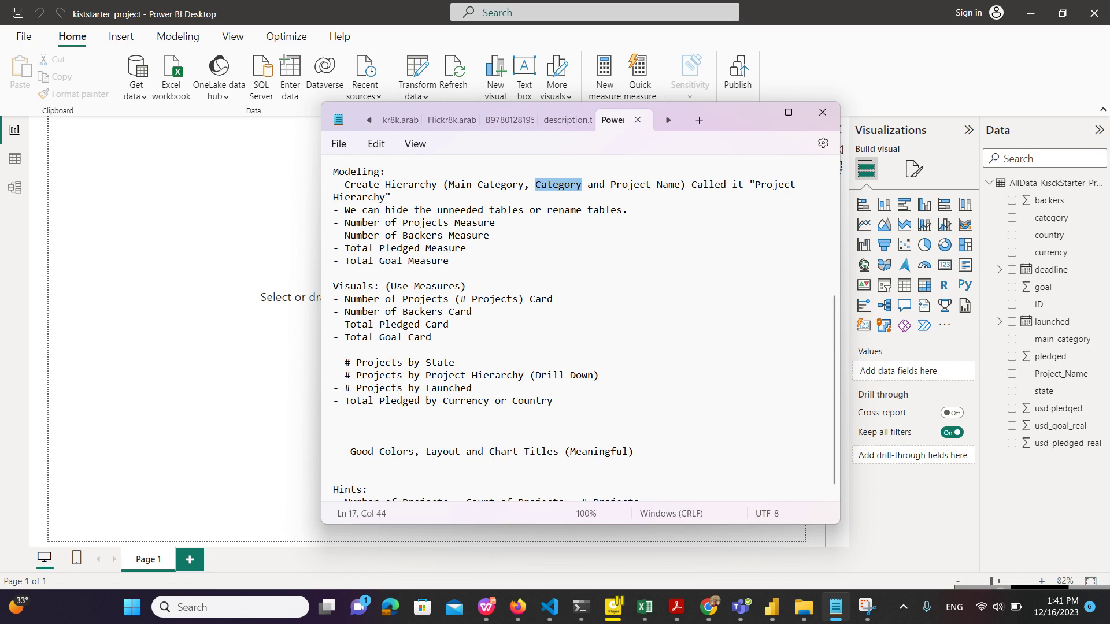
pyautogui.moveTo(611, 184); pyautogui.dragTo(674, 184)
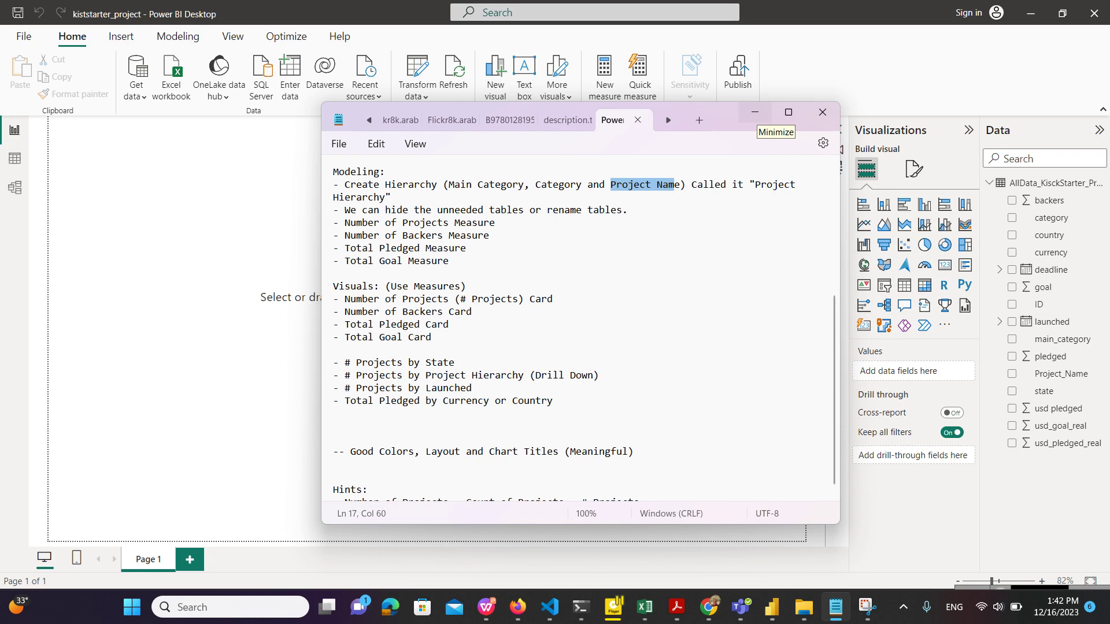
pyautogui.click(755, 112)
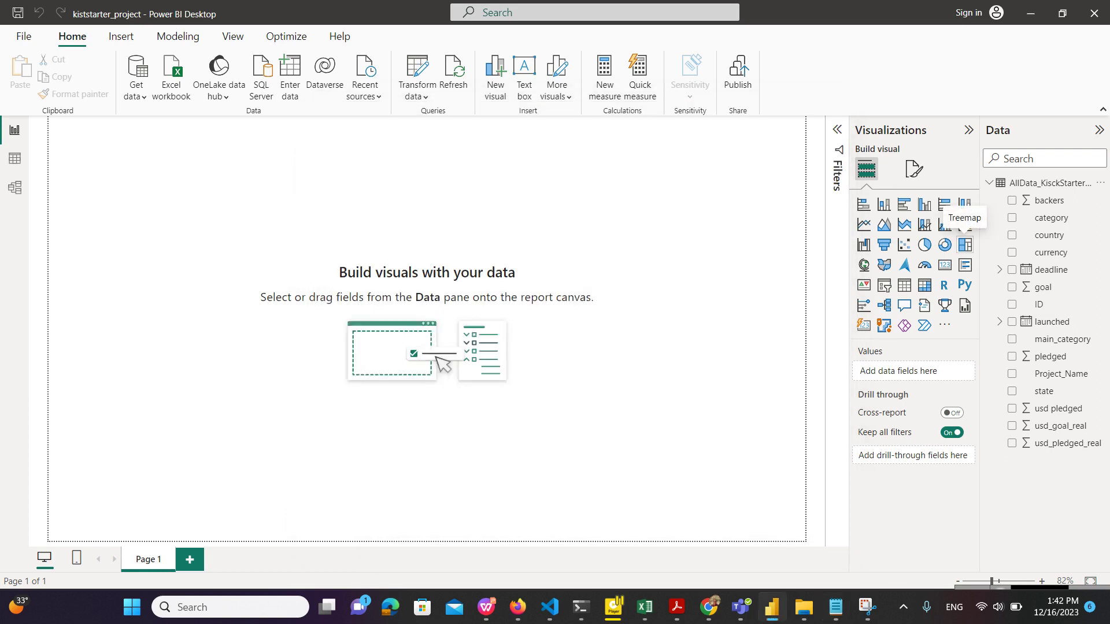
# Step: Add a treemap visual and place it wide across the right side of the canvas
pyautogui.click(964, 245)
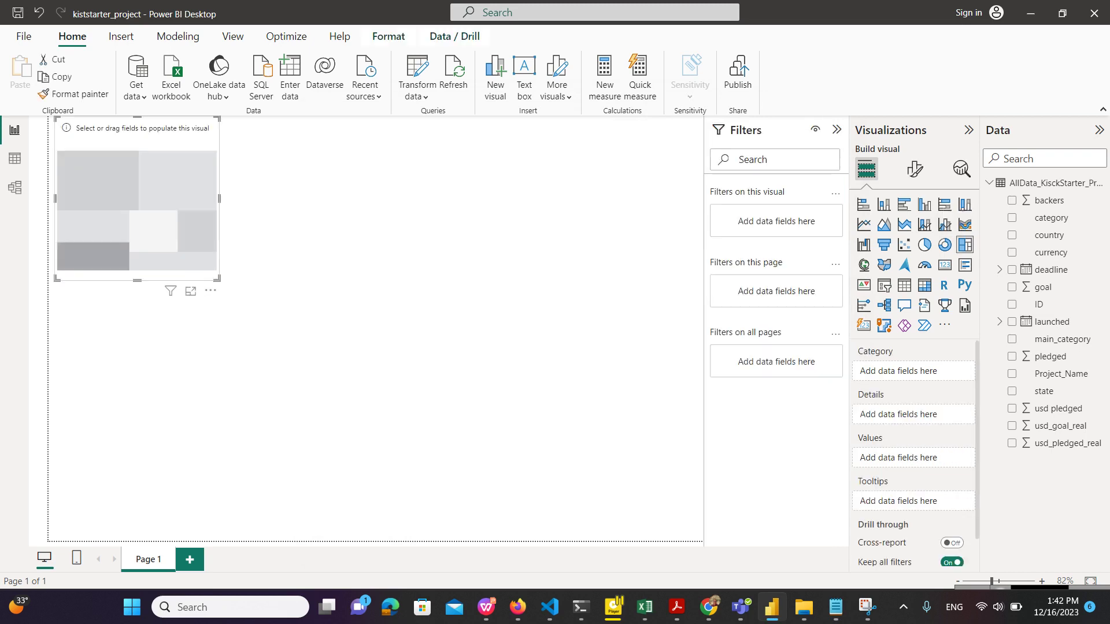
pyautogui.moveTo(108, 186); pyautogui.dragTo(629, 289)
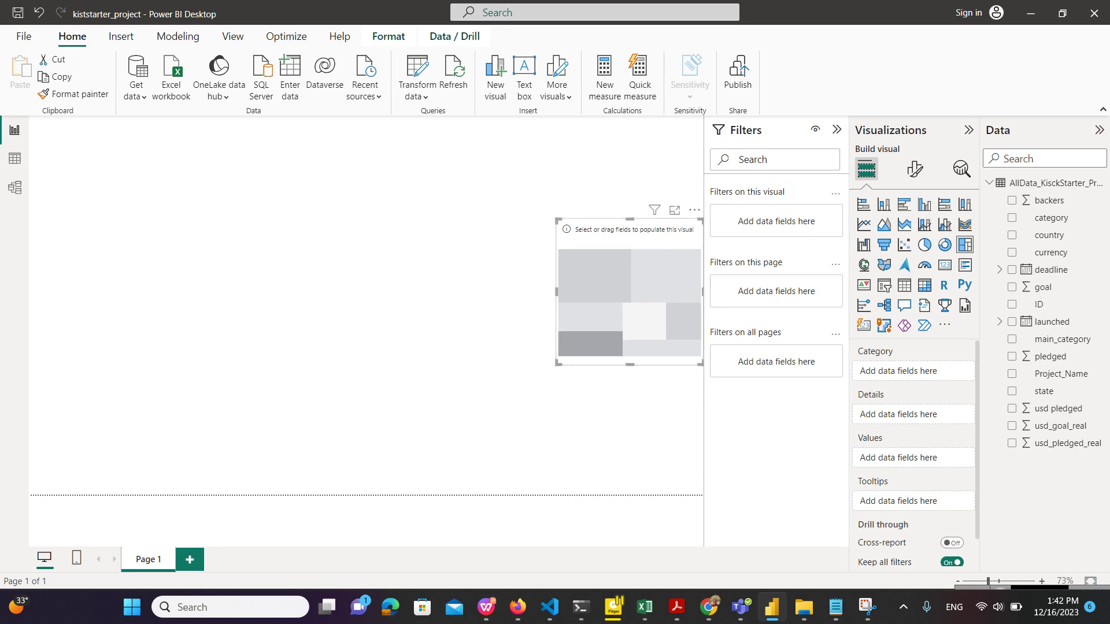
pyautogui.moveTo(556, 292); pyautogui.dragTo(358, 292)
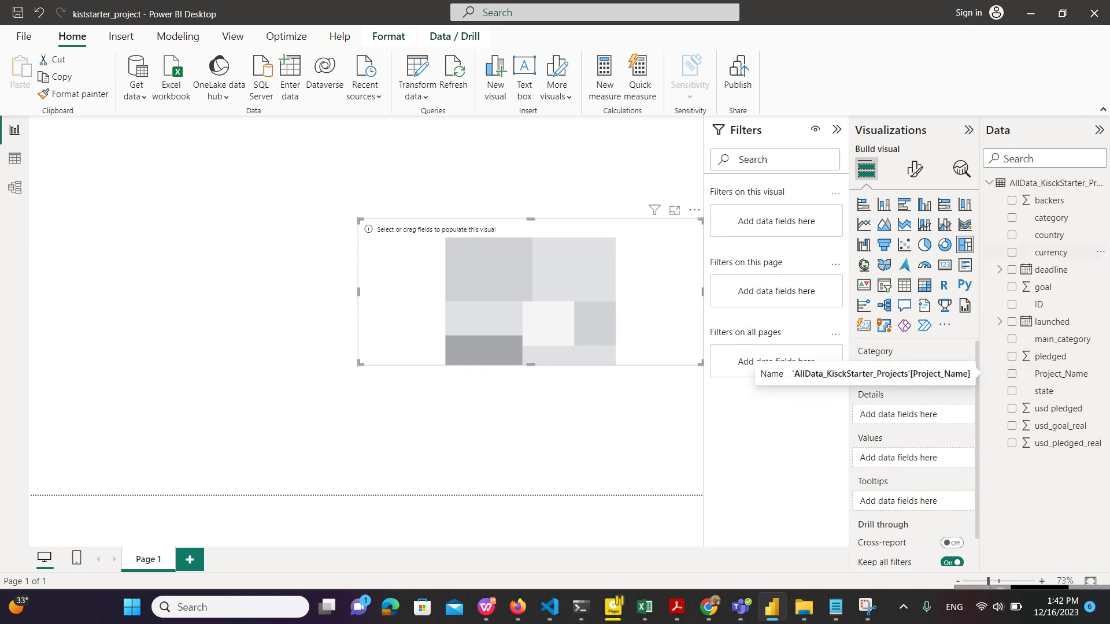
# Step: Put category, main_category and Project_Name into the treemap's Category well
pyautogui.moveTo(1051, 217); pyautogui.dragTo(913, 371)
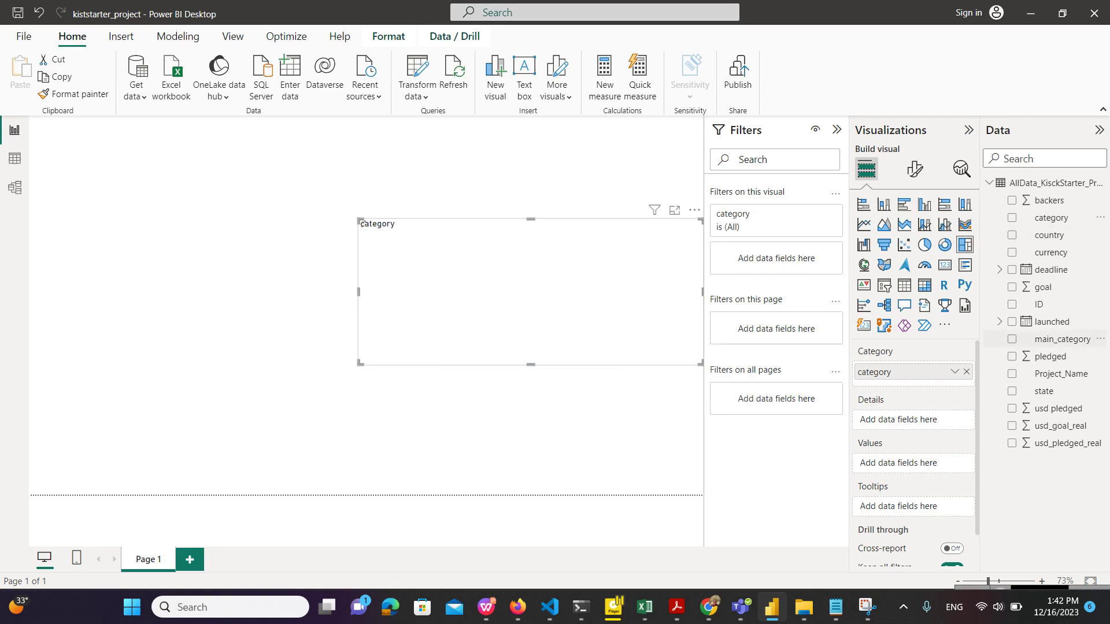
pyautogui.moveTo(1062, 338); pyautogui.dragTo(913, 388)
pyautogui.moveTo(1060, 374); pyautogui.dragTo(910, 404)
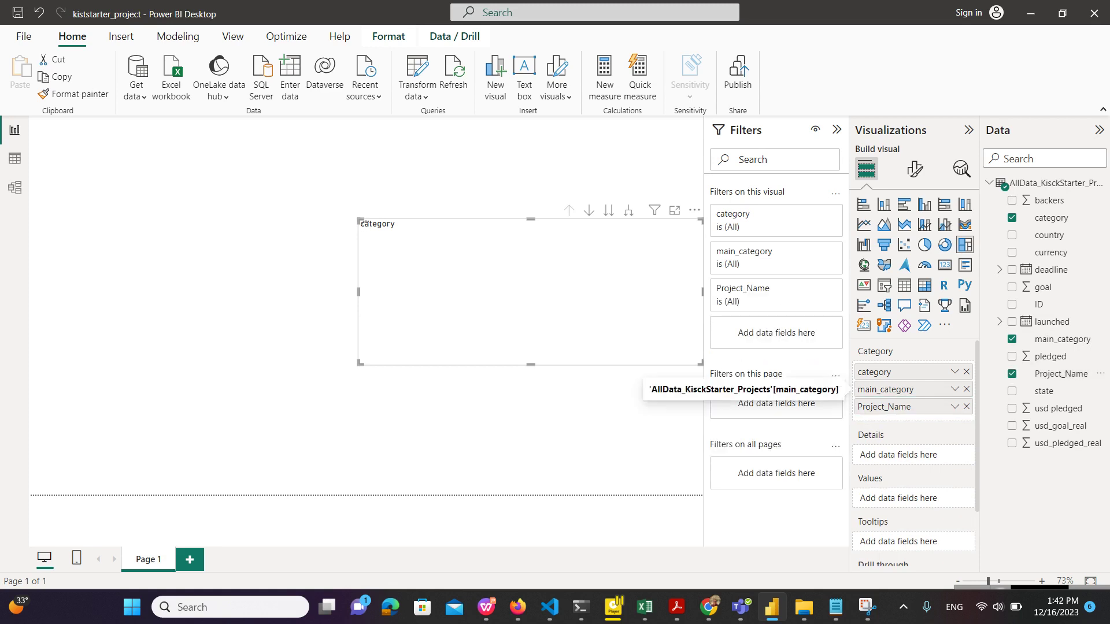
pyautogui.click(835, 607)
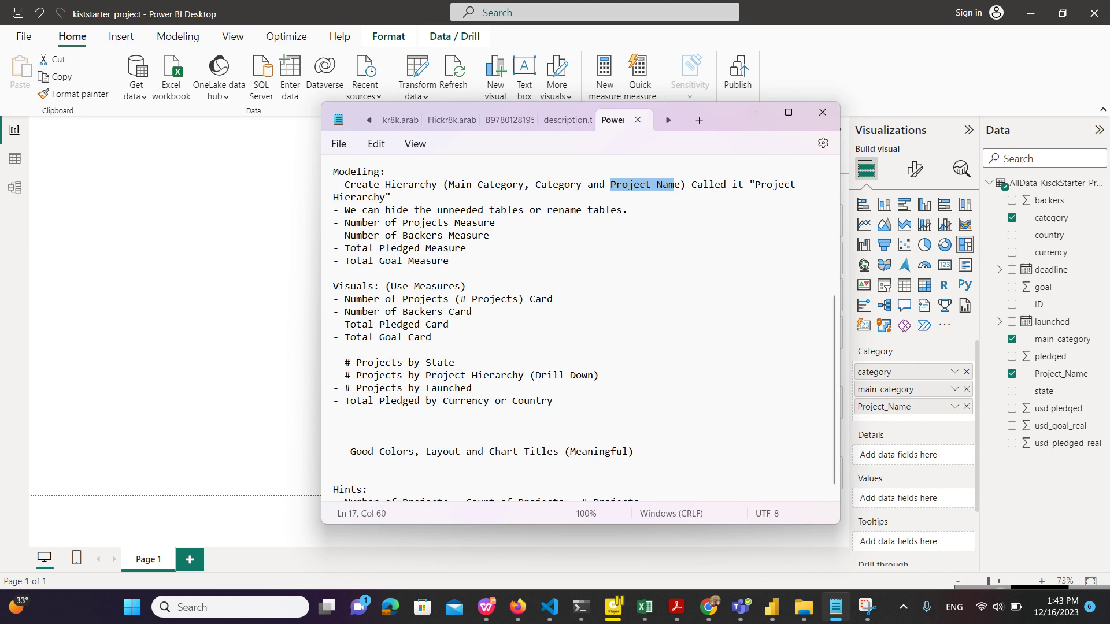
# Step: Remove category, main_category and Project_Name from the treemap's Category well, leaving it empty
pyautogui.click(754, 112)
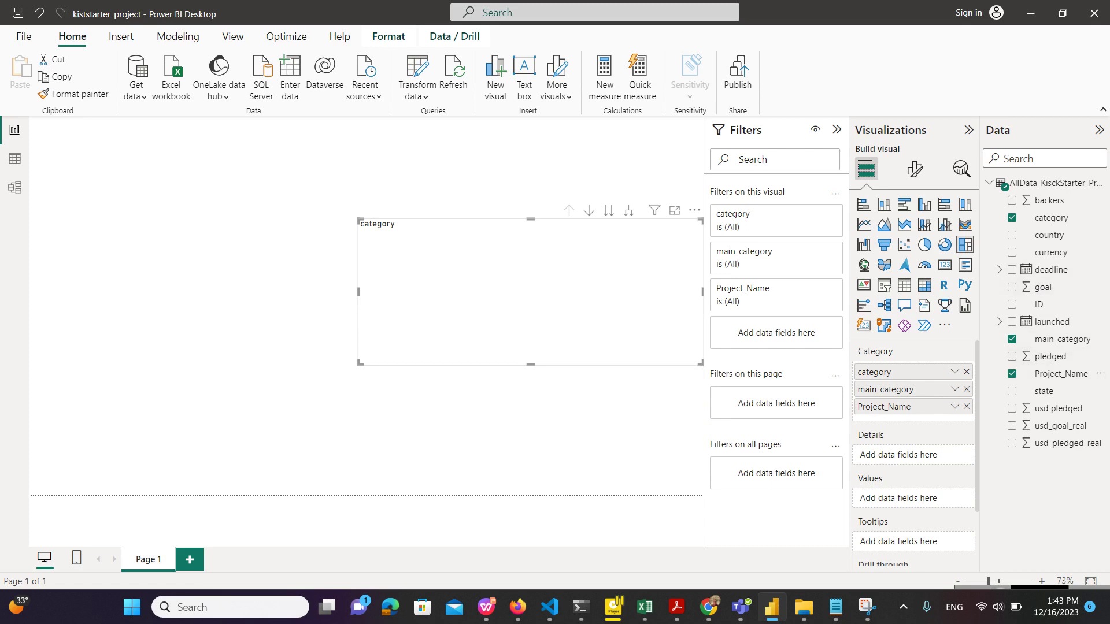
pyautogui.click(967, 372)
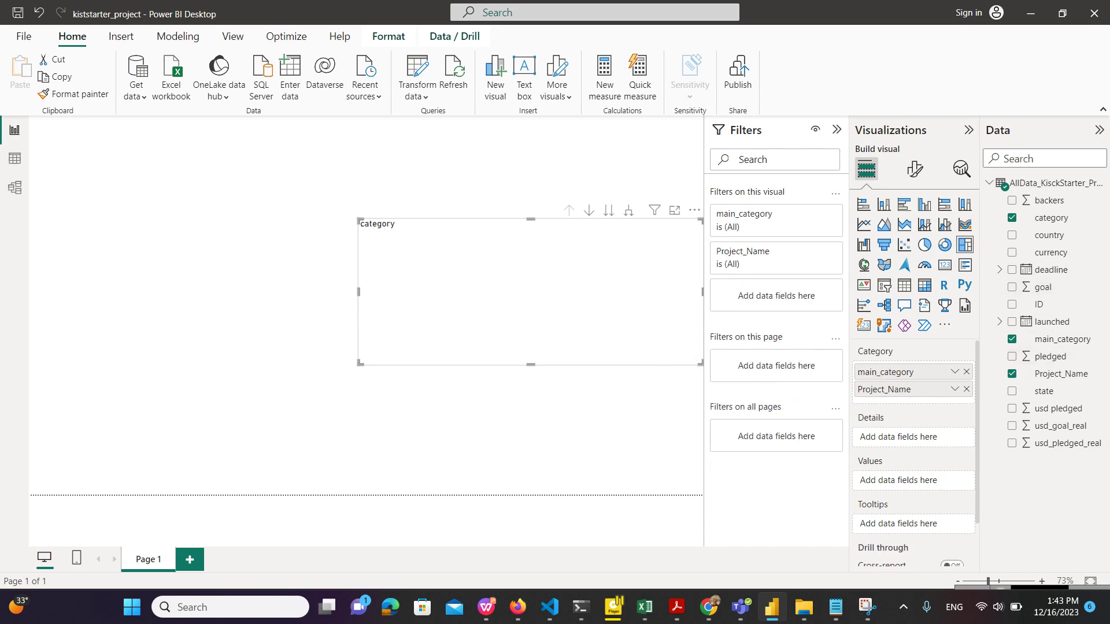
pyautogui.click(966, 372)
pyautogui.click(966, 372)
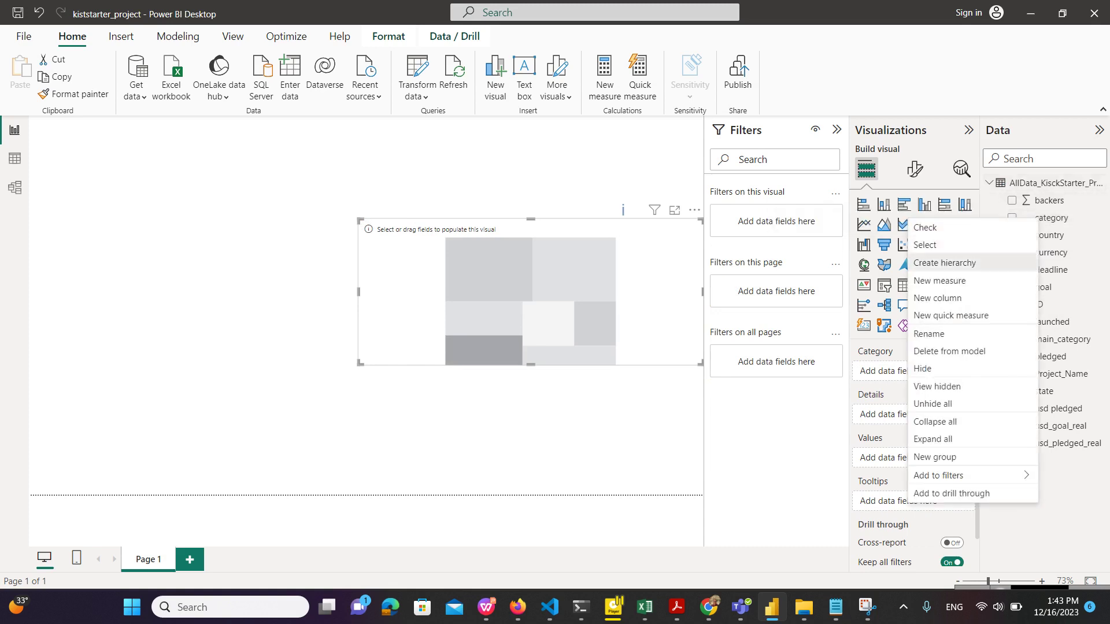
# Step: Create a category Hierarchy and add main_category to it
pyautogui.click(944, 262)
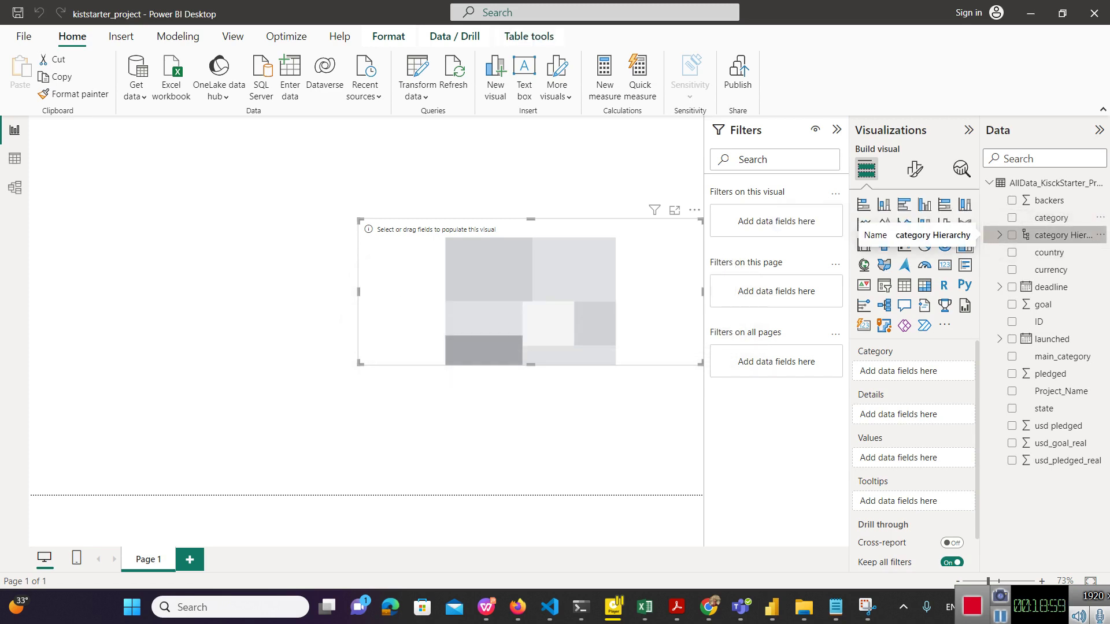
pyautogui.click(999, 235)
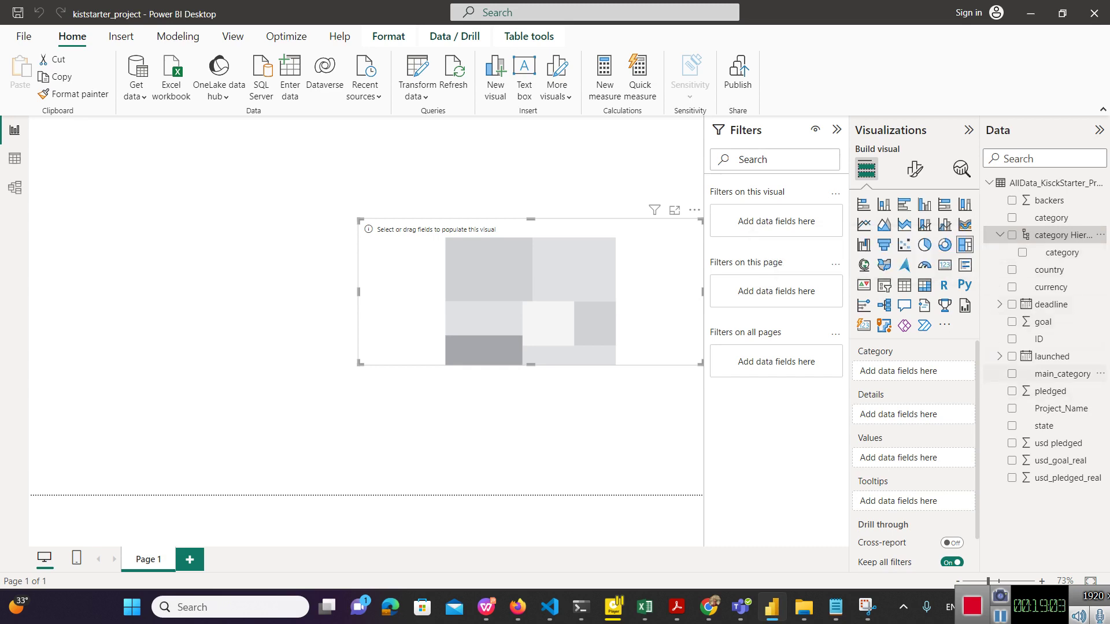
pyautogui.rightClick(1058, 374)
pyautogui.moveTo(959, 349)
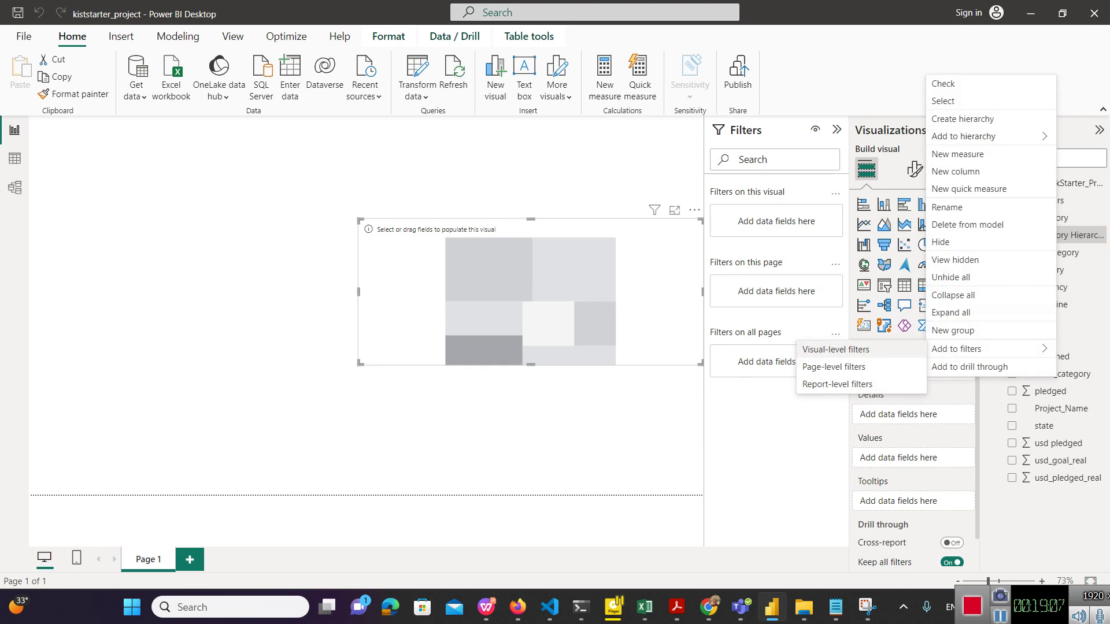
pyautogui.moveTo(1023, 137)
pyautogui.click(838, 137)
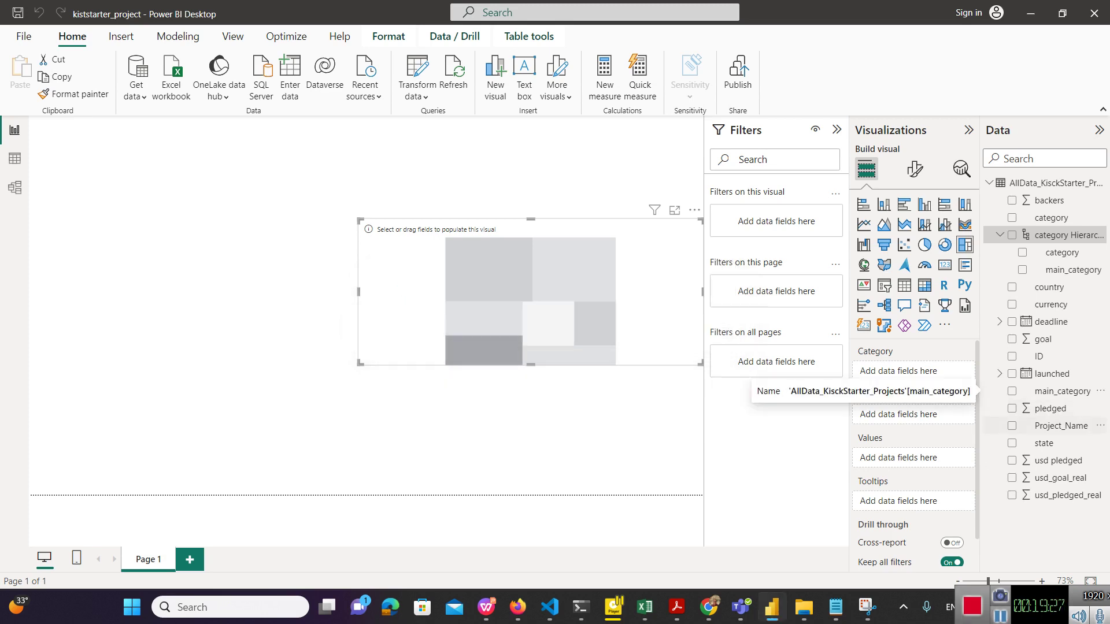
# Step: Add Project_Name as the next level of the category Hierarchy
pyautogui.rightClick(1047, 425)
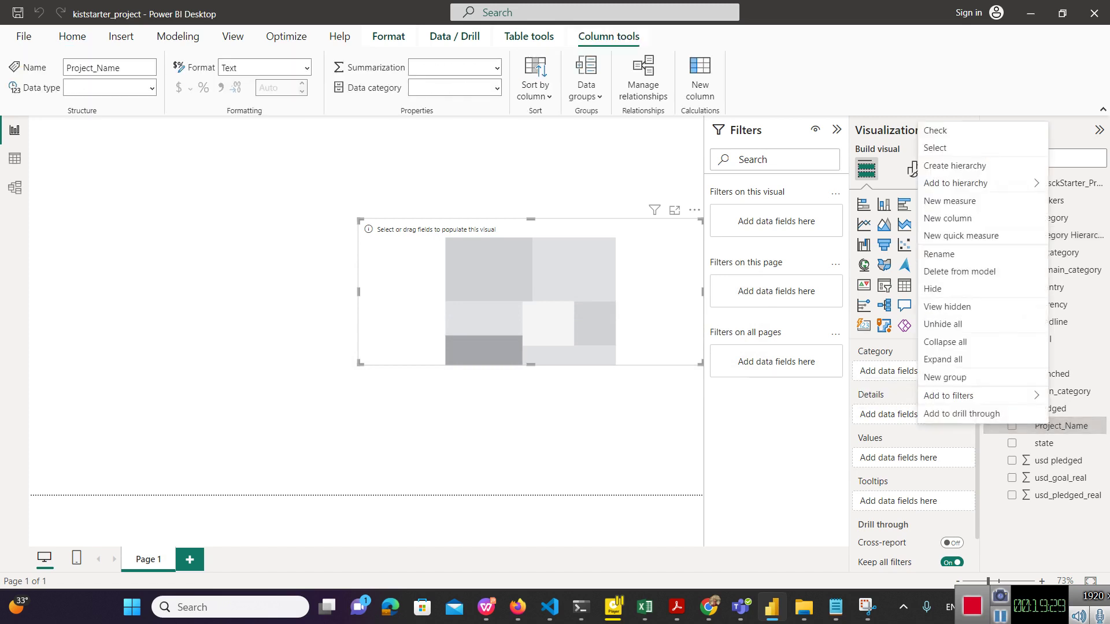
pyautogui.moveTo(983, 183)
pyautogui.click(831, 184)
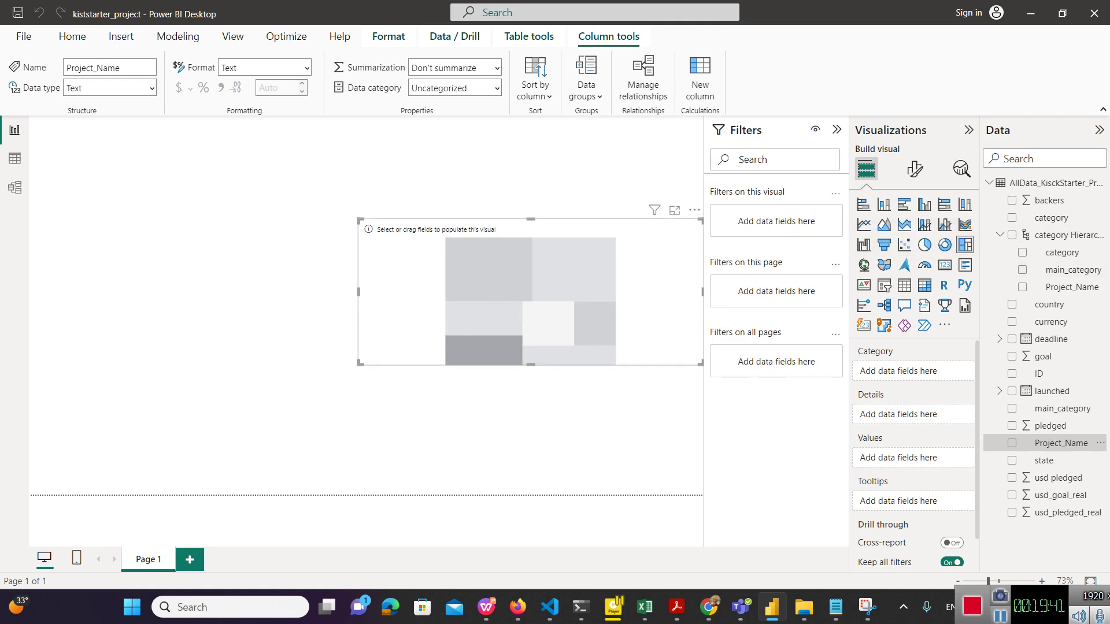
pyautogui.click(836, 607)
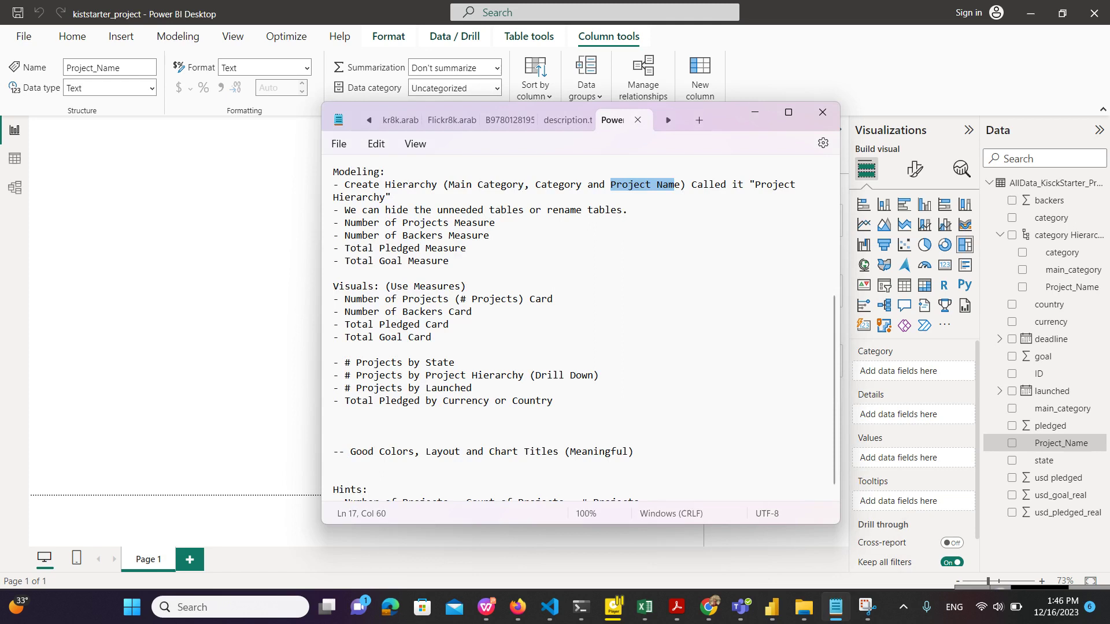
# Step: Mark the # Projects card task in the notes, then add a new measure to AllData_KisckStarter_Projects
pyautogui.moveTo(402, 299); pyautogui.dragTo(554, 299)
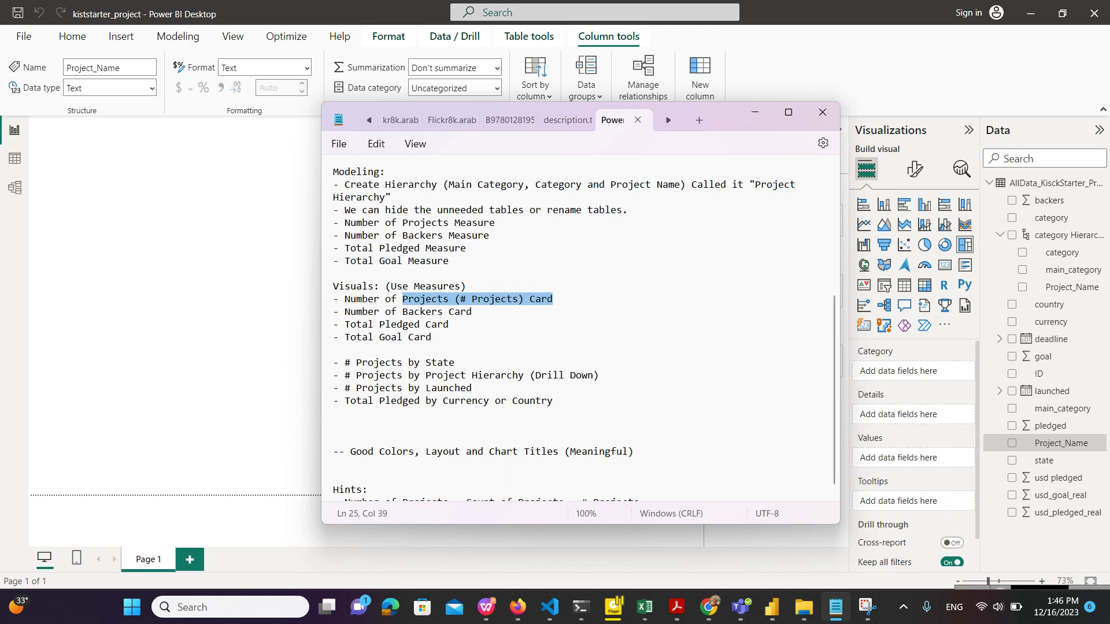
pyautogui.click(755, 112)
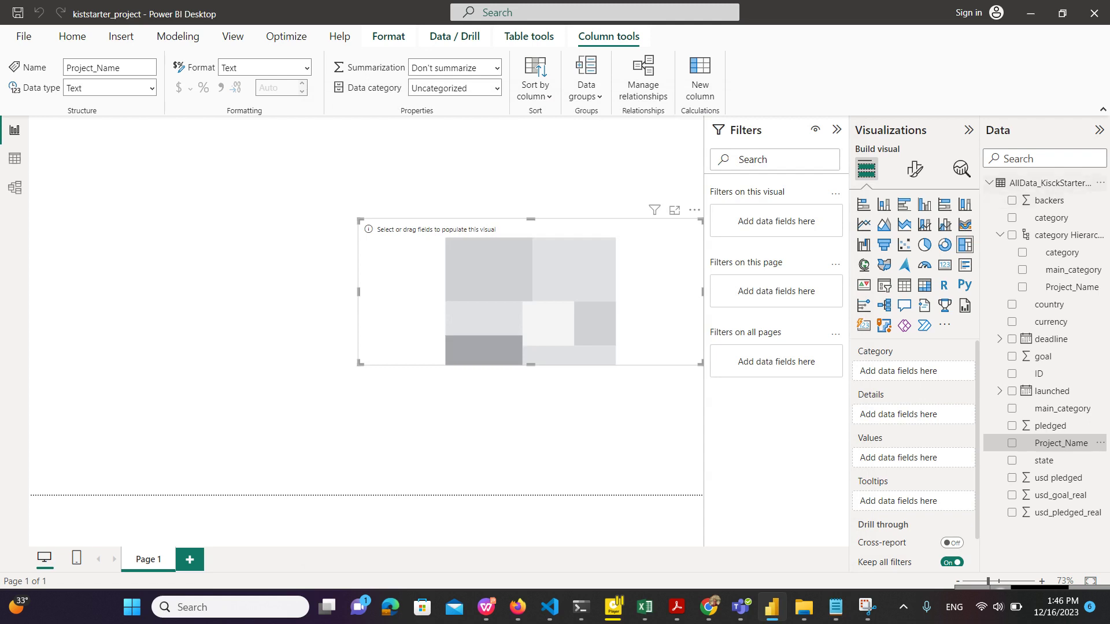
pyautogui.rightClick(1015, 184)
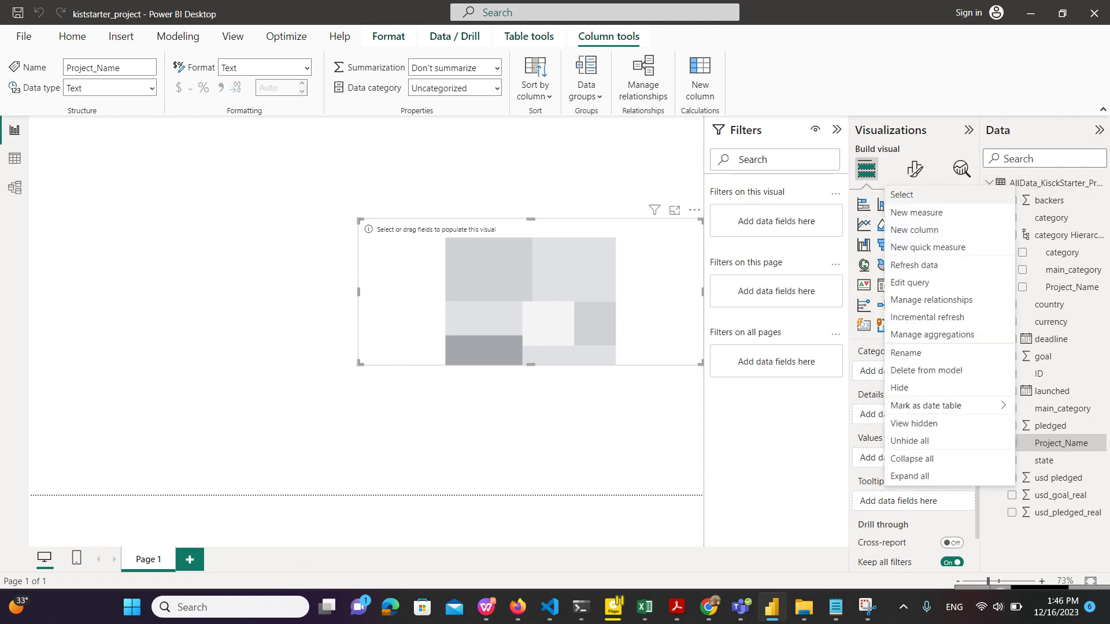
pyautogui.click(916, 213)
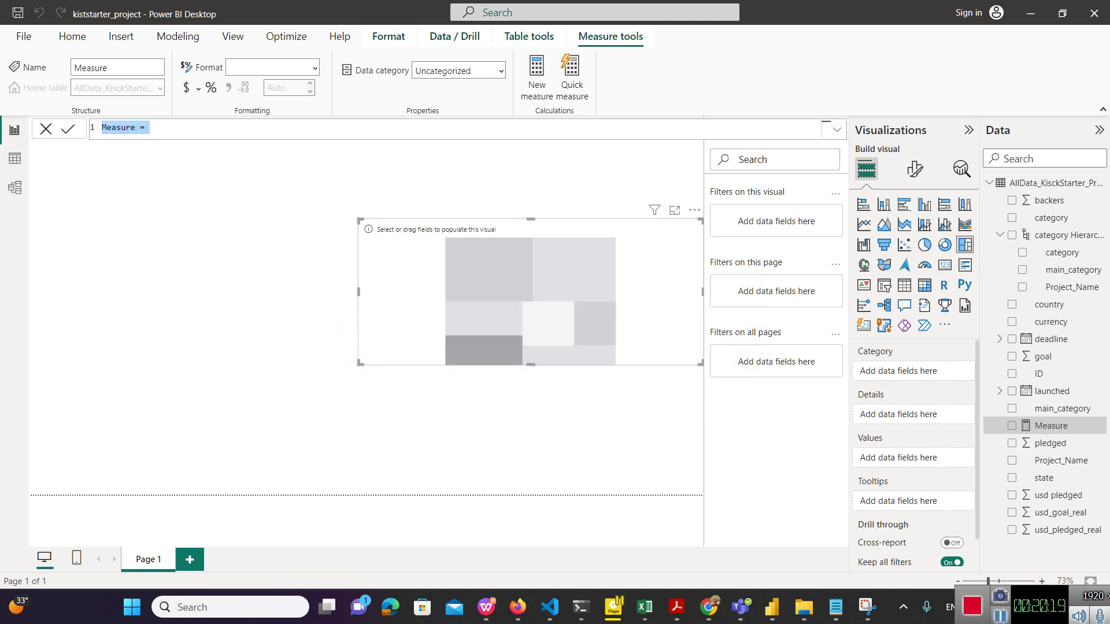
# Step: Rename the new measure to # Projects and begin its COUNT formula
pyautogui.hotkey('shift', 'Left')
pyautogui.hotkey('shift', 'Left')
pyautogui.hotkey('shift', 'Left')
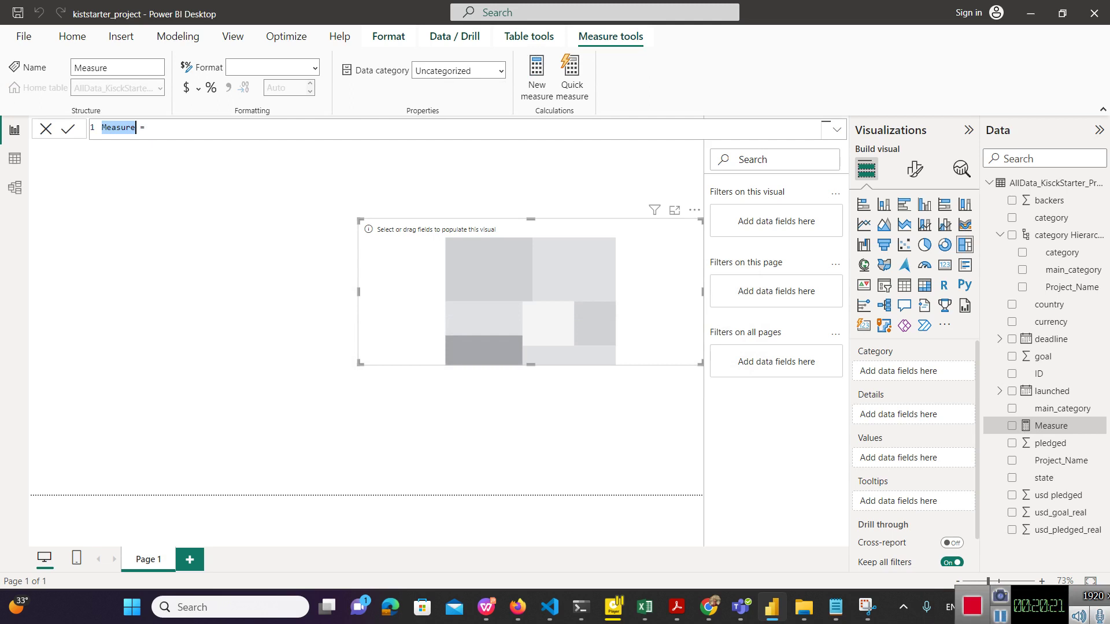
pyautogui.press('BackSpace')
pyautogui.write('NO')
pyautogui.press('BackSpace')
pyautogui.press('BackSpace')
pyautogui.write('# ')
pyautogui.write('Prok')
pyautogui.press('BackSpace')
pyautogui.write('jects')
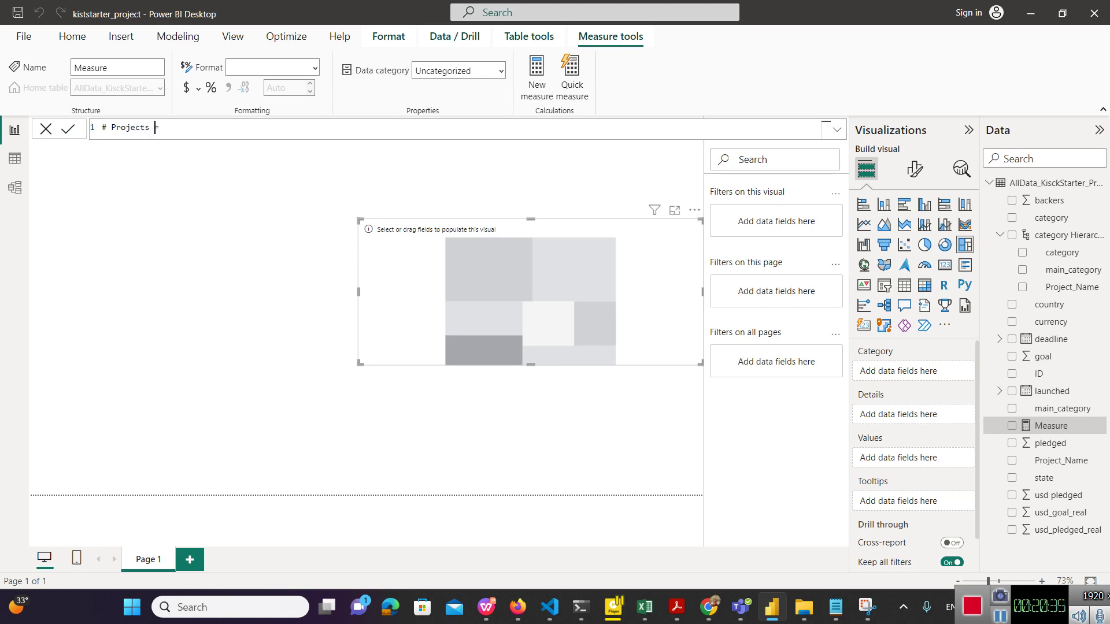
pyautogui.write(' coun')
# Step: Complete # Projects as COUNT(AllData_KisckStarter_Projects[Project_Name]) and open Power Query Editor
pyautogui.press('Tab')
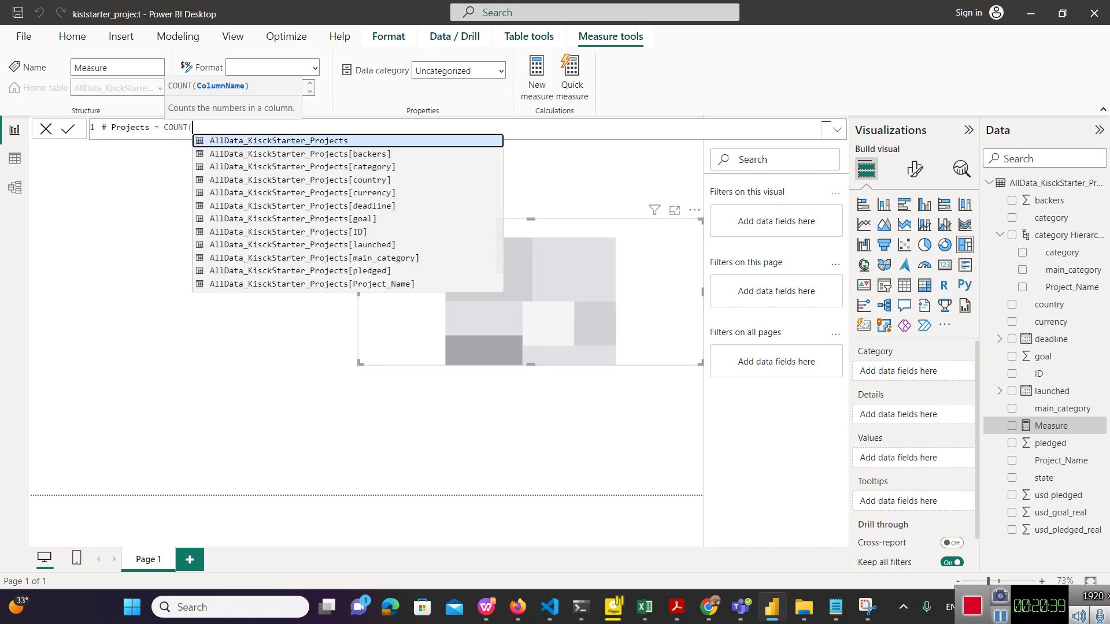
pyautogui.press('Down')
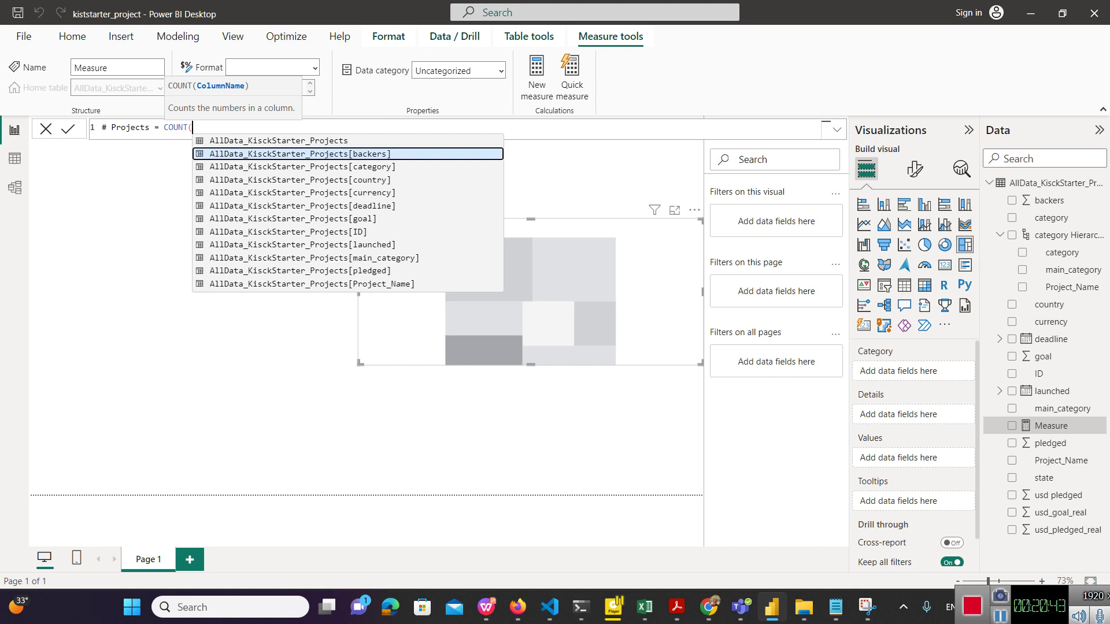
pyautogui.press('Down')
pyautogui.press('Down')
pyautogui.press('Down')
pyautogui.press('Down')
pyautogui.press('Down')
pyautogui.press('Down')
pyautogui.press('Down')
pyautogui.press('Down')
pyautogui.press('Down')
pyautogui.press('Down')
pyautogui.press('Down')
pyautogui.press('Down')
pyautogui.press('Down')
pyautogui.press('Down')
pyautogui.press('Down')
pyautogui.press('Down')
pyautogui.press('Down')
pyautogui.press('Down')
pyautogui.press('Up')
pyautogui.press('Up')
pyautogui.press('Up')
pyautogui.press('Up')
pyautogui.press('Up')
pyautogui.press('Up')
pyautogui.press('Up')
pyautogui.press('Up')
pyautogui.press('Up')
pyautogui.press('Up')
pyautogui.press('Up')
pyautogui.press('Up')
pyautogui.press('Up')
pyautogui.press('Up')
pyautogui.press('Up')
pyautogui.press('Up')
pyautogui.press('Up')
pyautogui.press('Up')
pyautogui.press('Up')
pyautogui.press('Down')
pyautogui.press('Down')
pyautogui.press('Down')
pyautogui.press('Down')
pyautogui.press('Down')
pyautogui.press('Down')
pyautogui.press('Down')
pyautogui.press('Down')
pyautogui.press('Down')
pyautogui.press('Down')
pyautogui.press('Down')
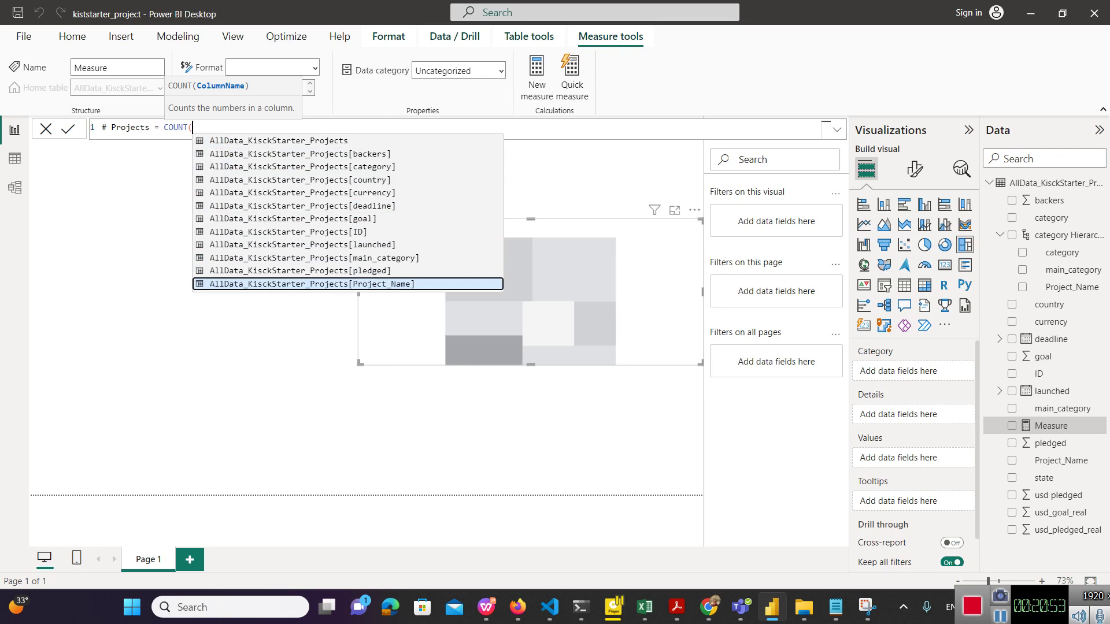
pyautogui.press('Tab')
pyautogui.write(')')
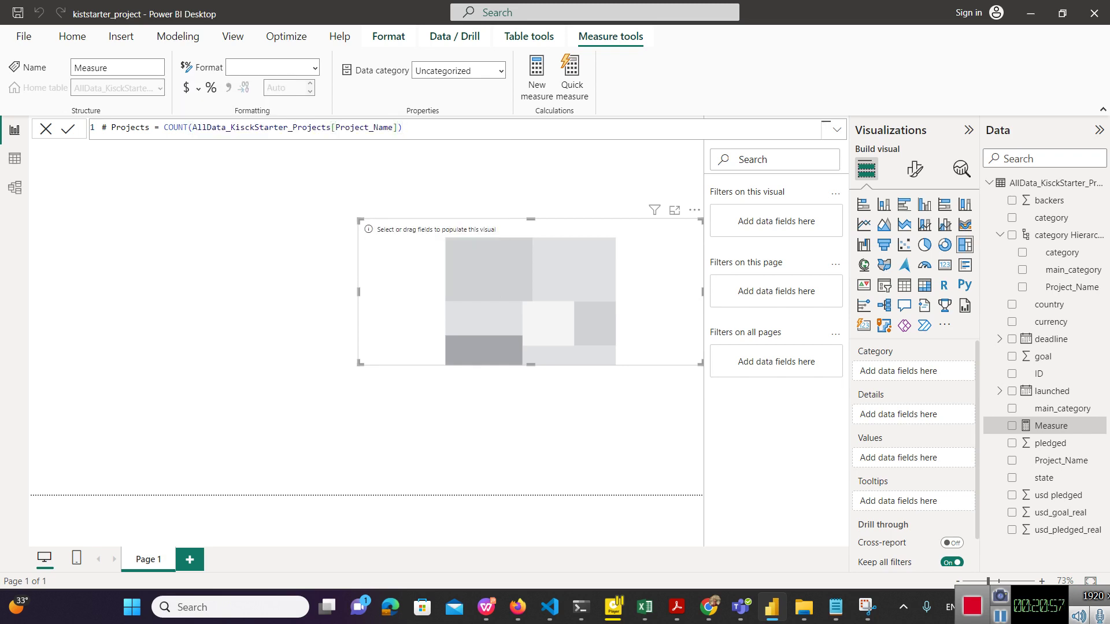
pyautogui.press('Return')
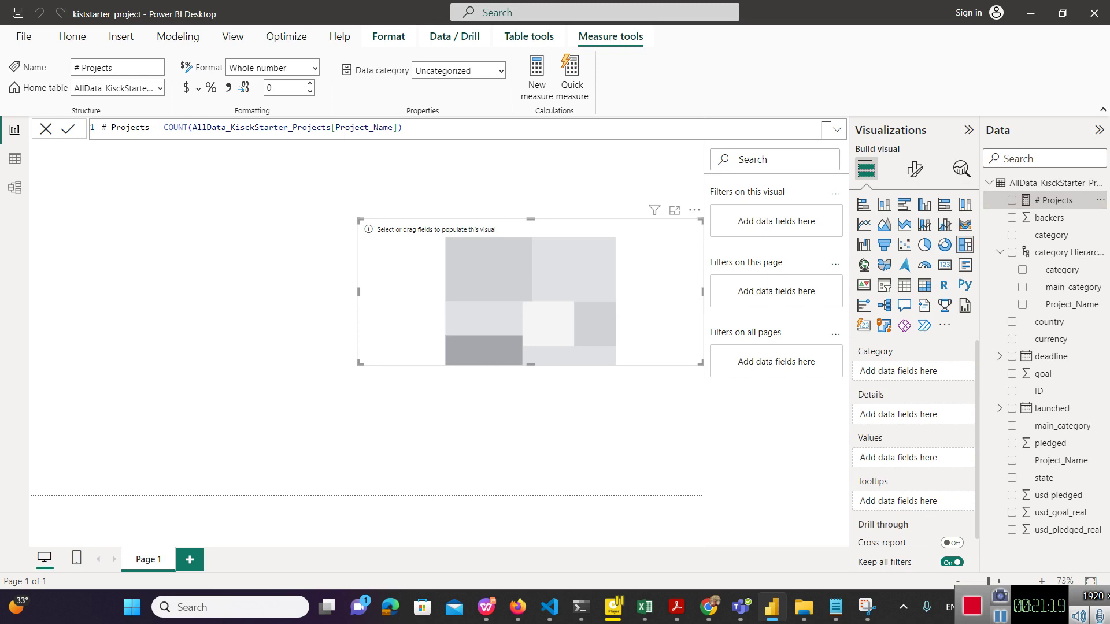
pyautogui.click(72, 36)
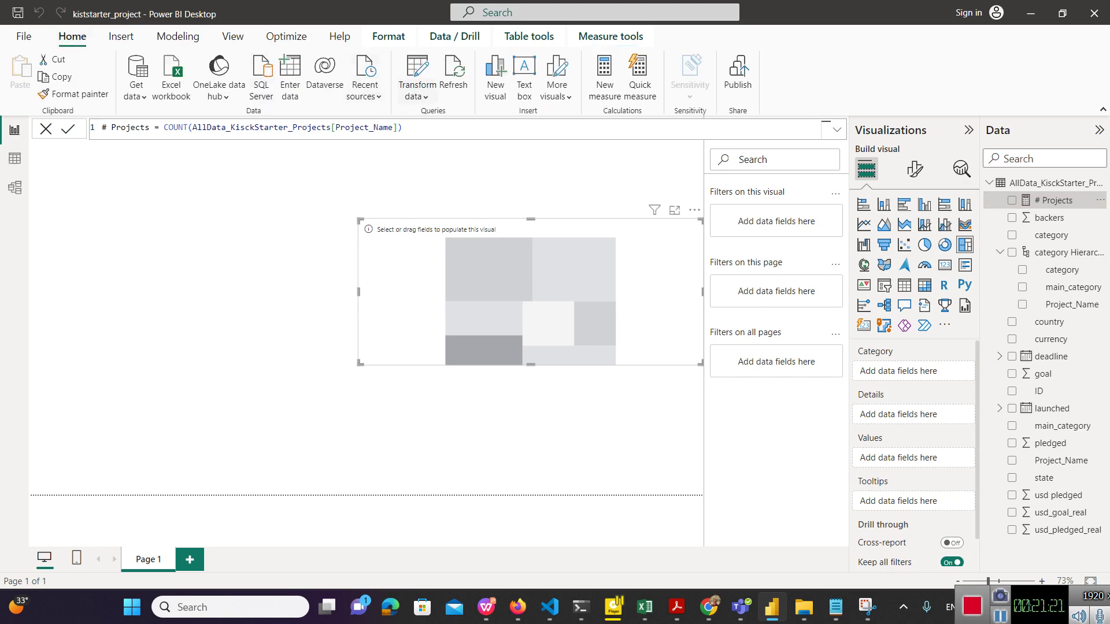
pyautogui.click(416, 69)
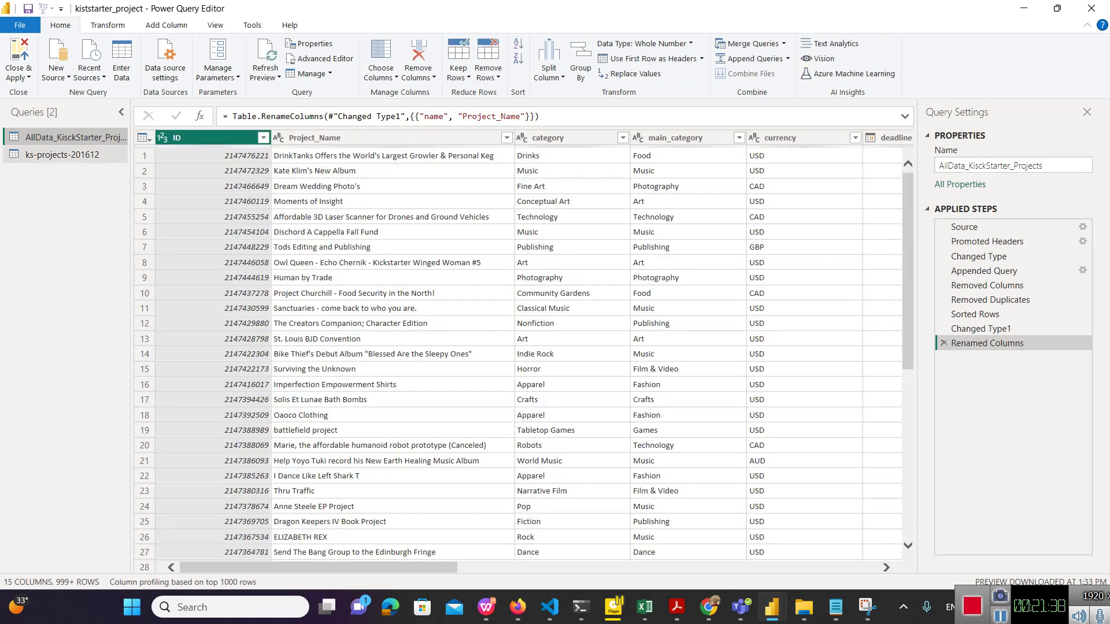
# Step: Disable Enable load for the ks-projects-201612 query and apply the changes with Close & Apply
pyautogui.click(63, 155)
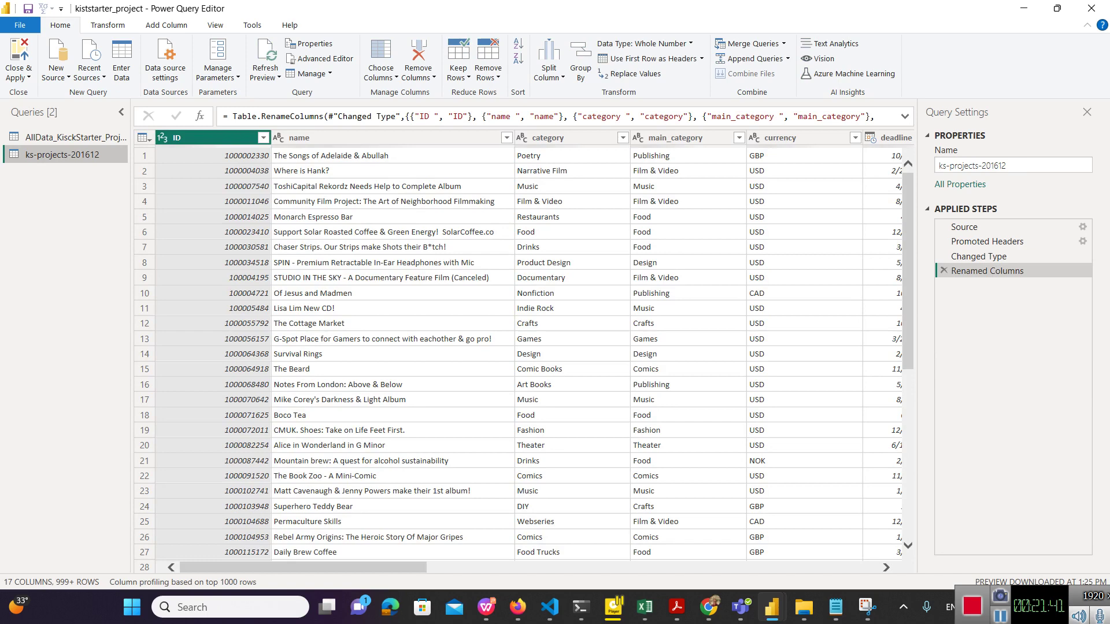
pyautogui.rightClick(73, 154)
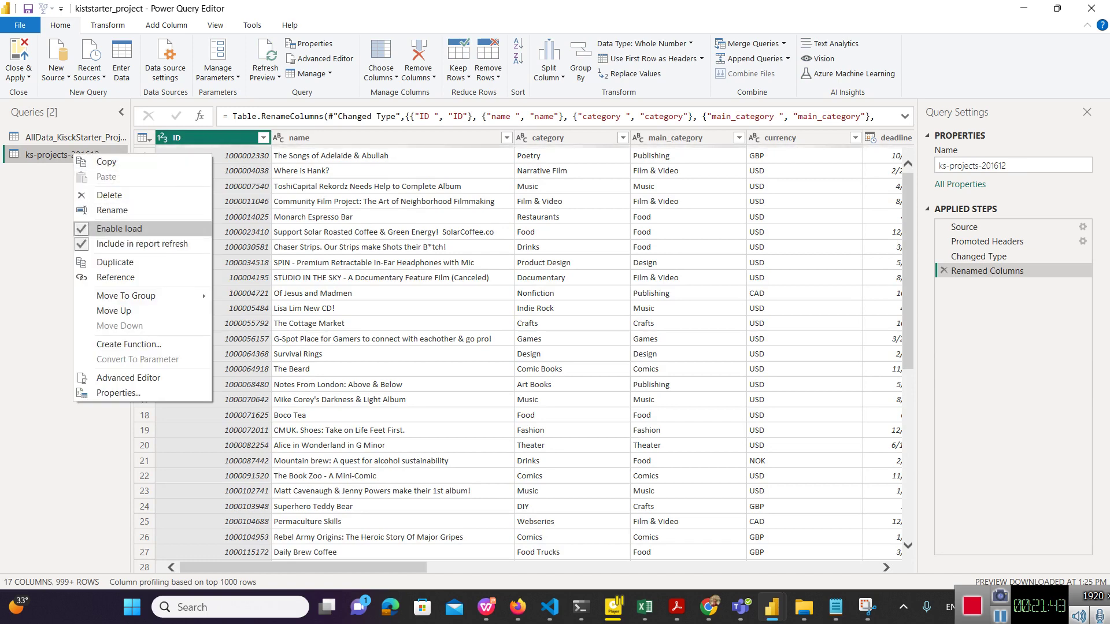
pyautogui.click(120, 229)
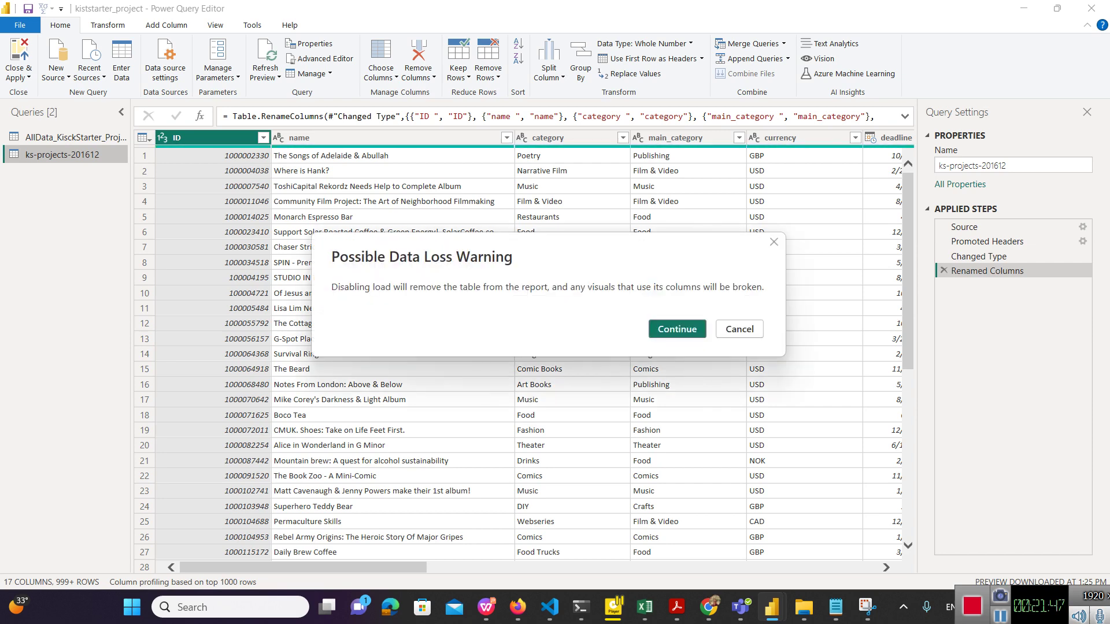
pyautogui.press('Return')
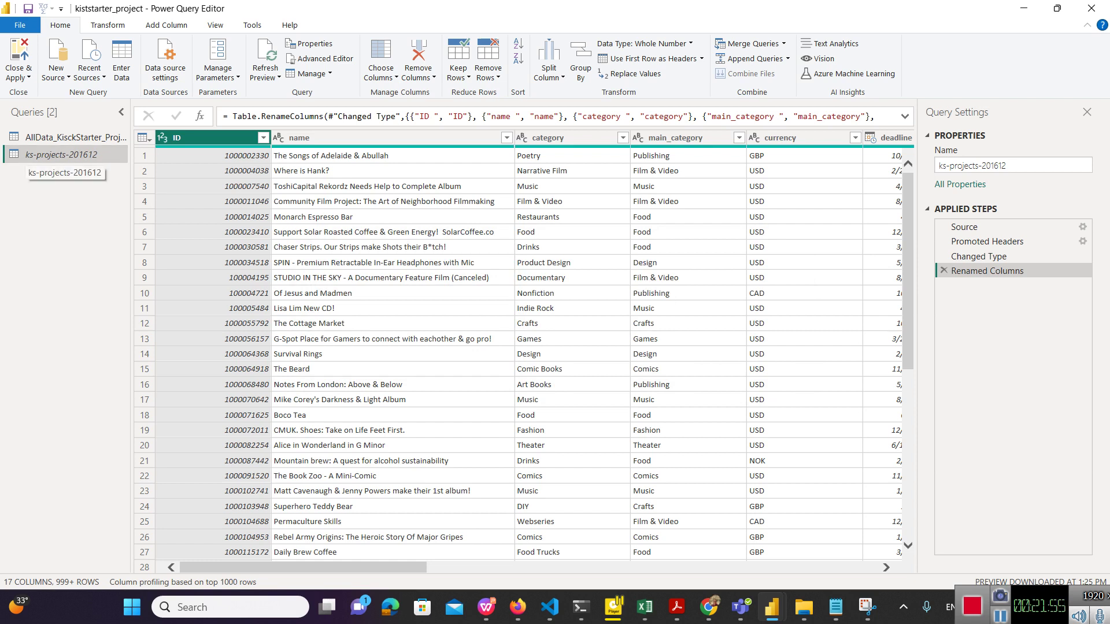
pyautogui.click(82, 138)
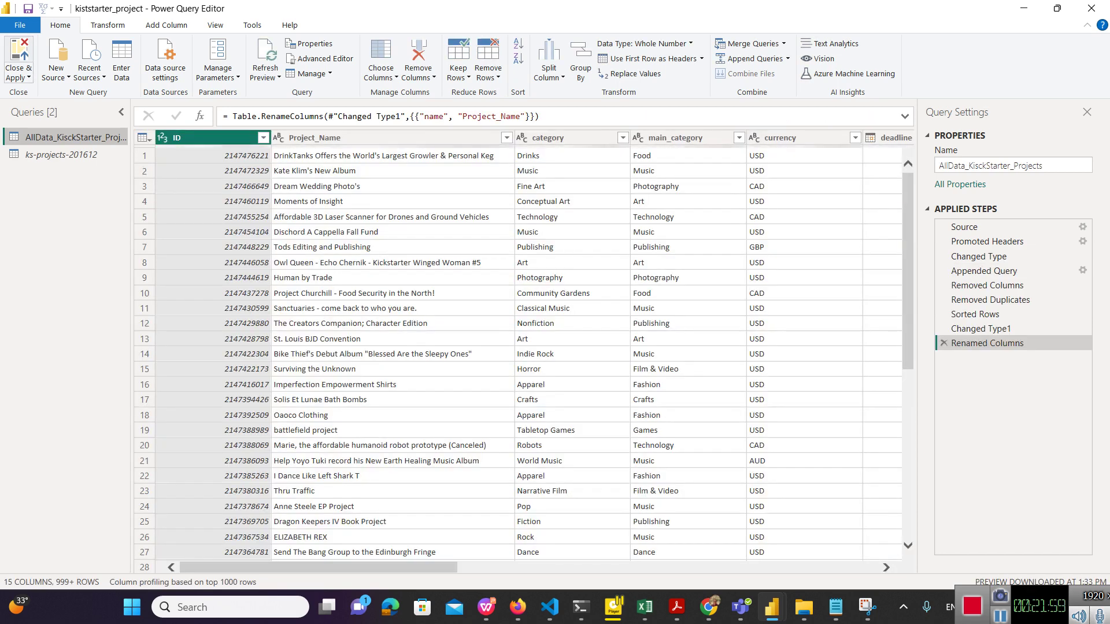
pyautogui.click(19, 59)
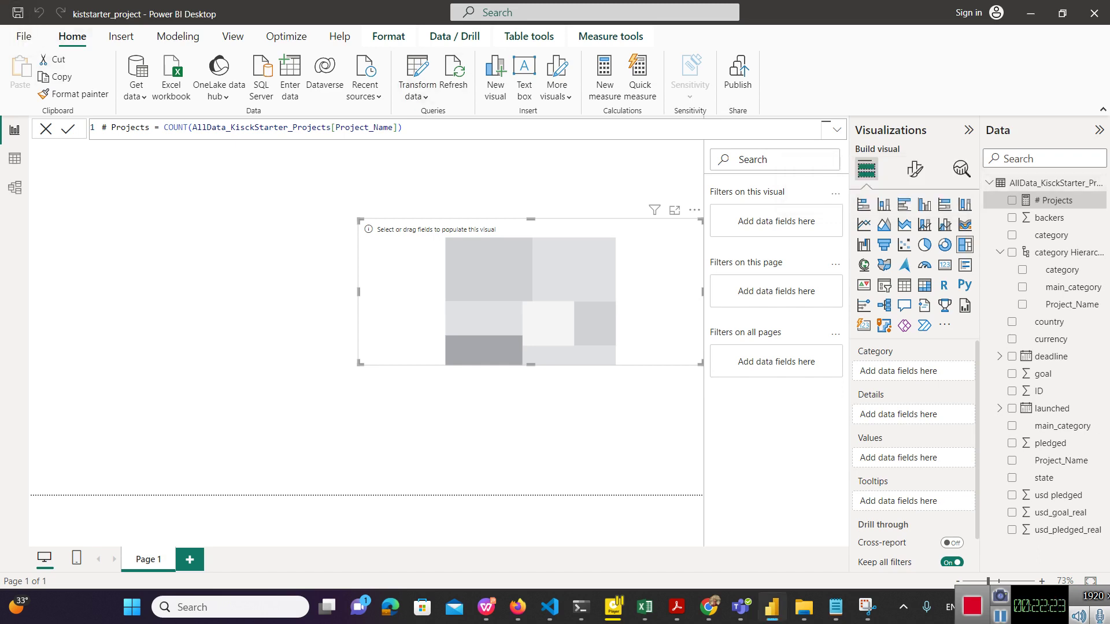
# Step: Save the report and add another blank measure to the AllData_KisckStarter_Projects table
pyautogui.click(18, 12)
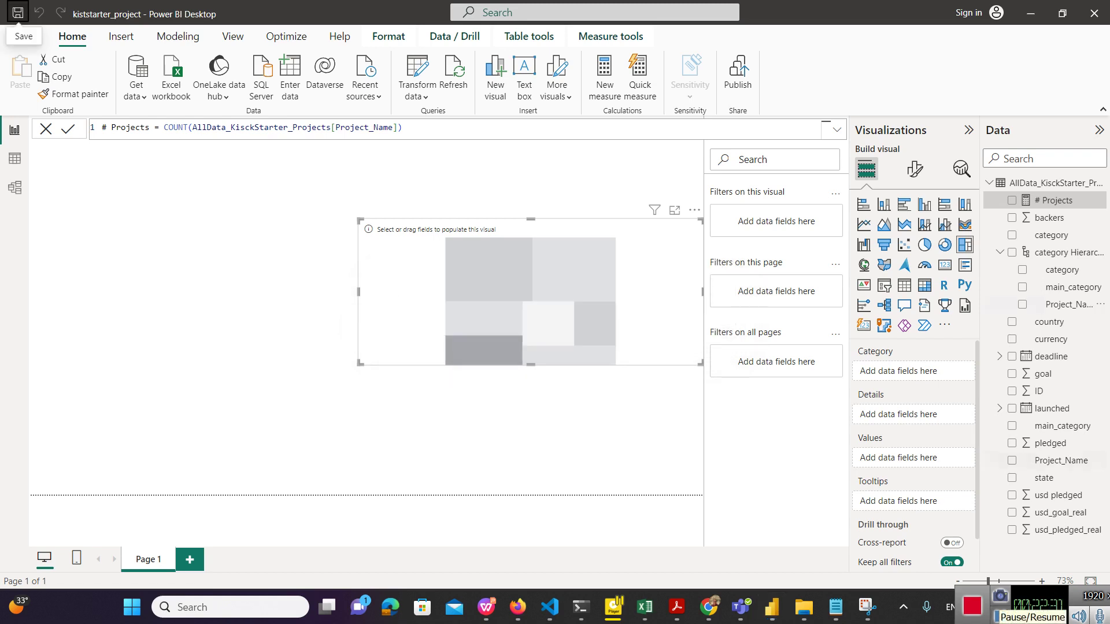
pyautogui.rightClick(1028, 185)
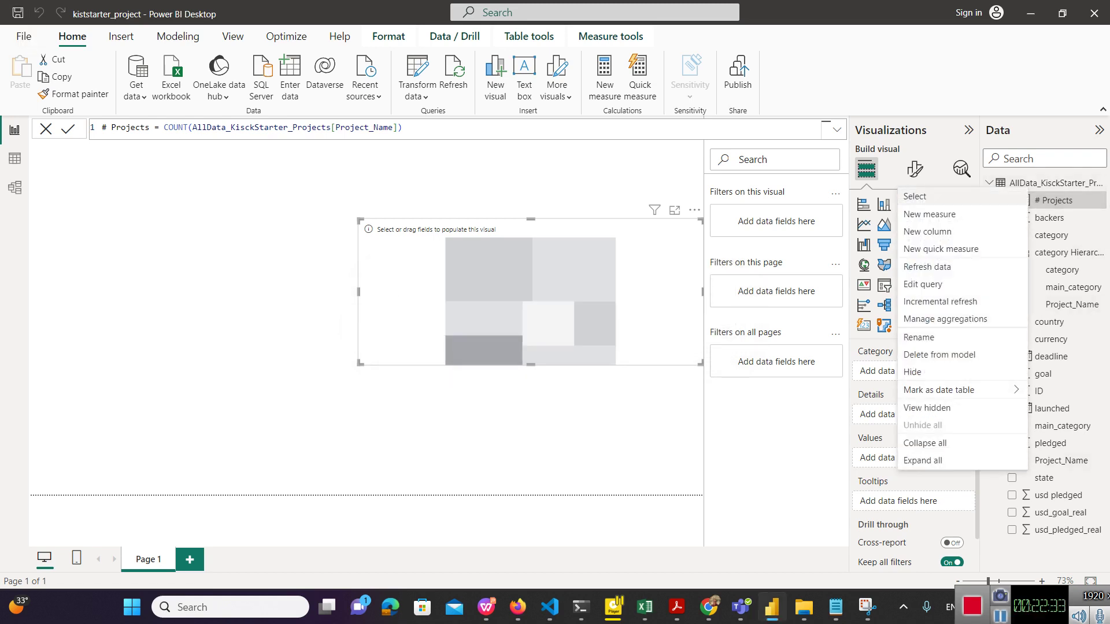
pyautogui.click(998, 215)
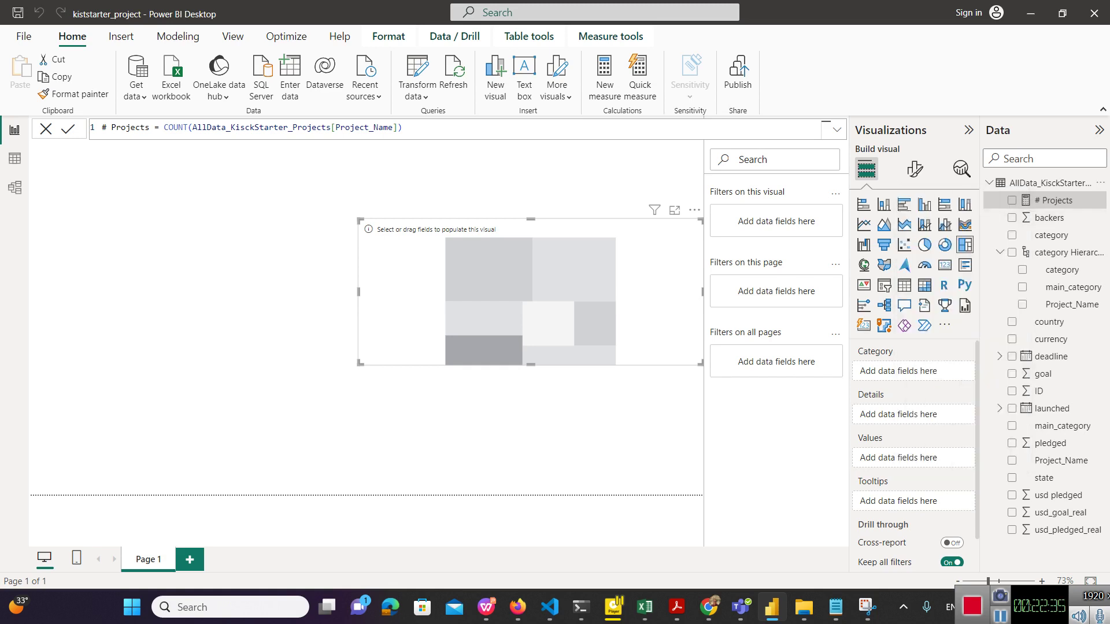
pyautogui.press('Return')
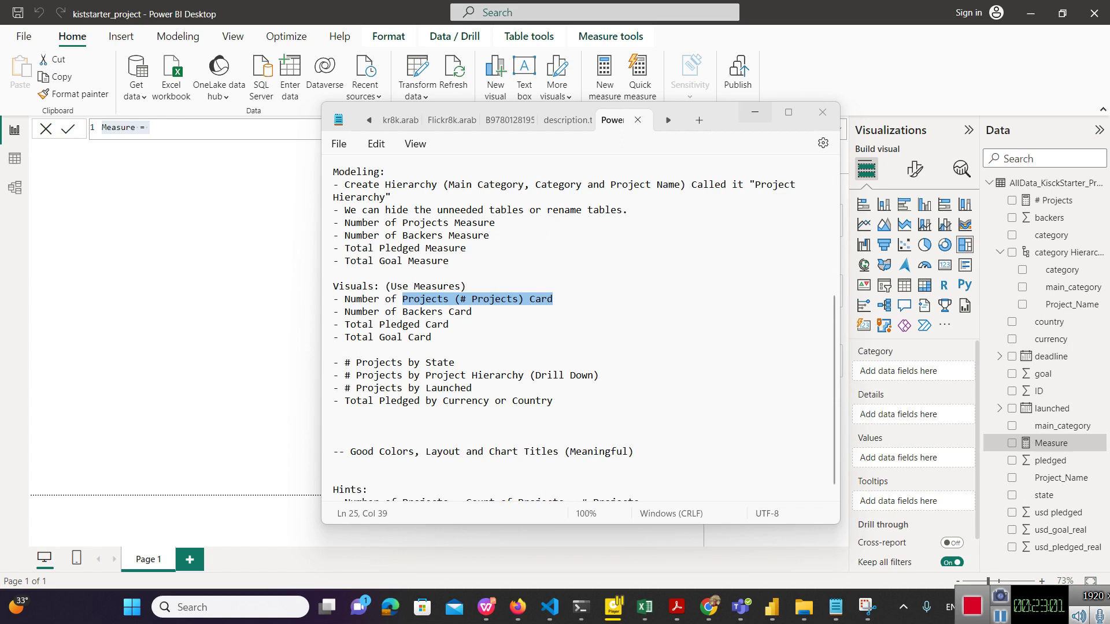
pyautogui.click(754, 112)
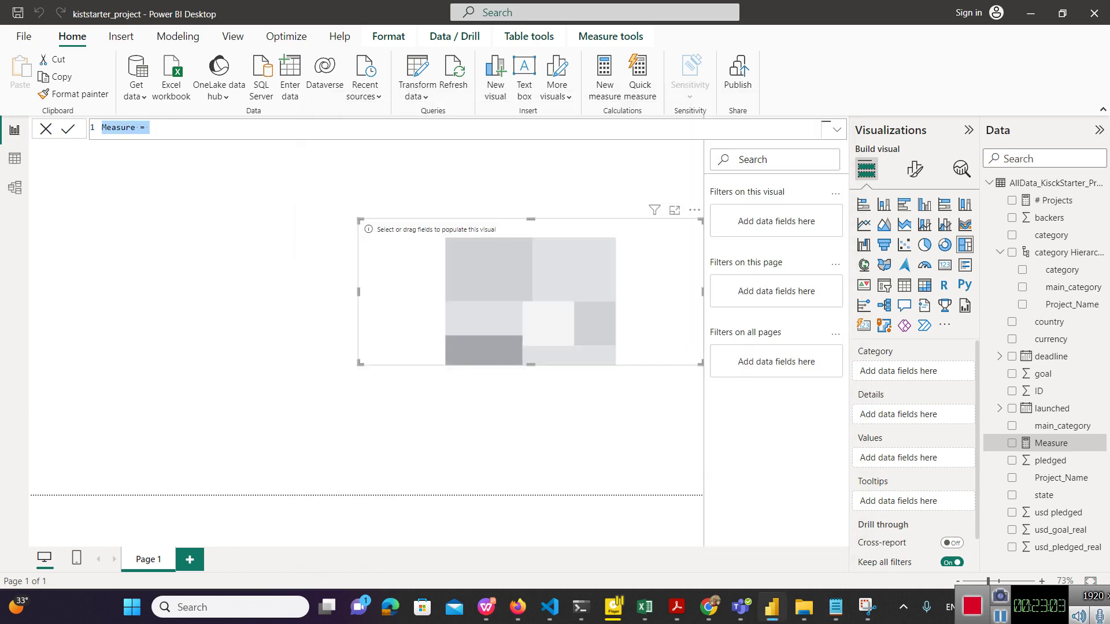